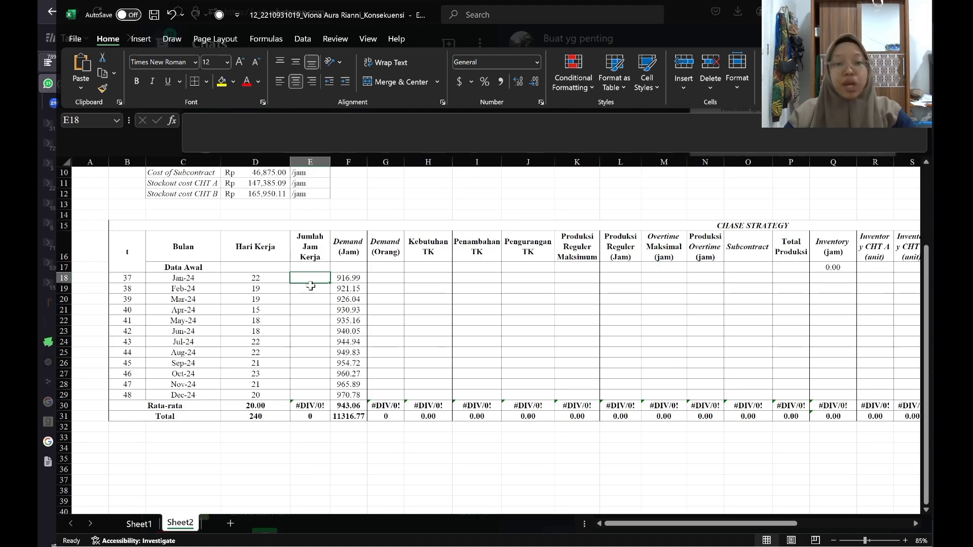
- Examine the cost table, the product inventory table, and the monthly Hari Kerja and Demand (Jam) columns of the Chase Strategy table
{"action": "scroll", "coordinate": [311, 287], "scroll_direction": "up", "scroll_amount": 3}
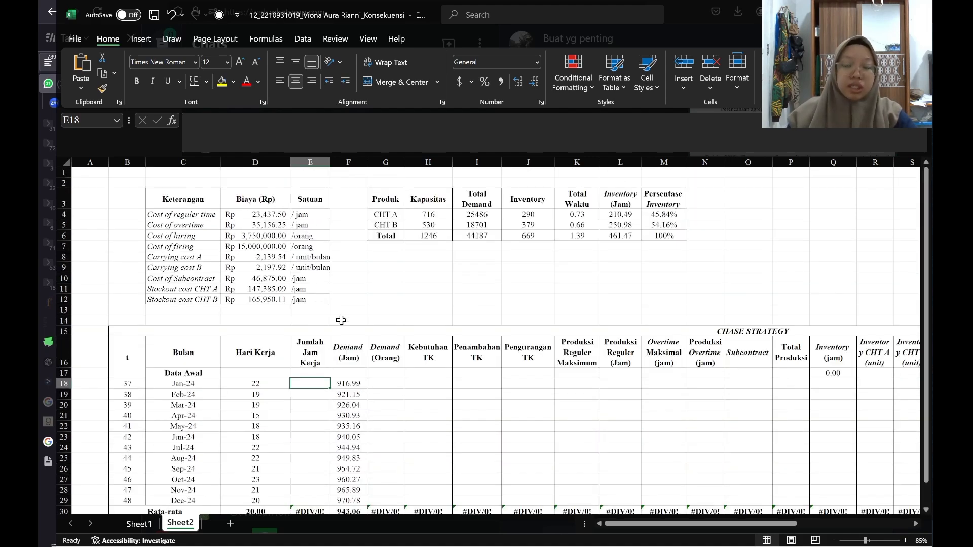
{"action": "scroll", "coordinate": [341, 322], "scroll_direction": "down", "scroll_amount": 1}
{"action": "scroll", "coordinate": [325, 316], "scroll_direction": "up", "scroll_amount": 1}
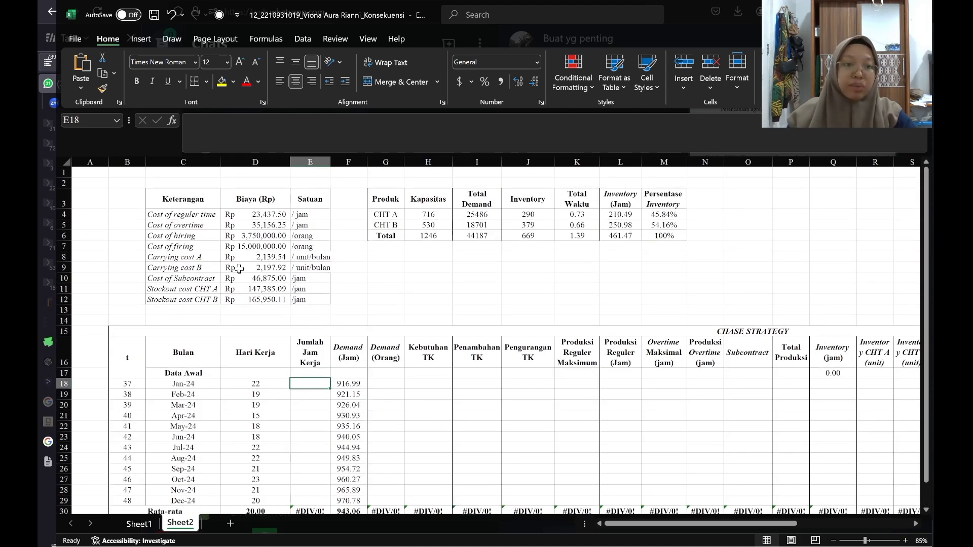
{"action": "left_click_drag", "start_coordinate": [240, 214], "coordinate": [264, 300]}
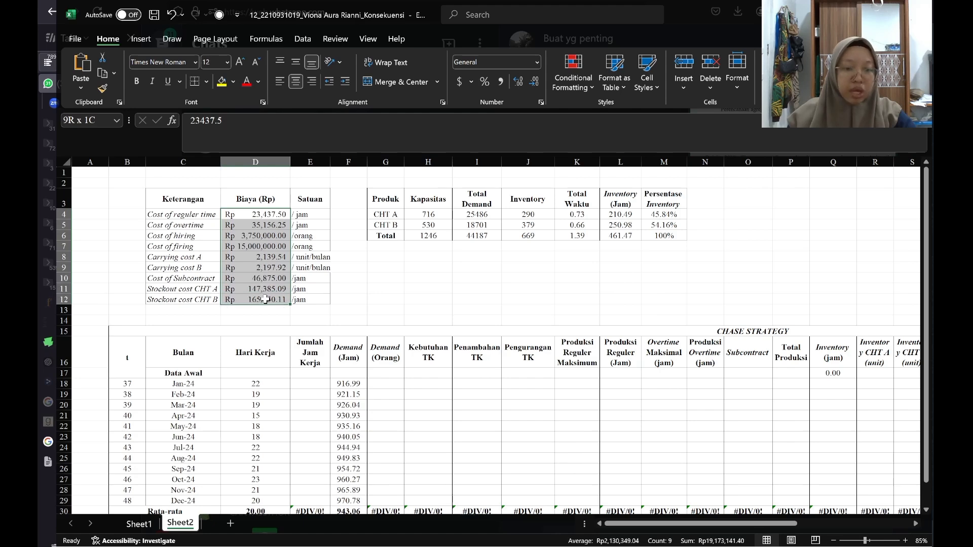
{"action": "left_click", "coordinate": [477, 267]}
{"action": "scroll", "coordinate": [493, 276], "scroll_direction": "down", "scroll_amount": 2}
{"action": "scroll", "coordinate": [493, 276], "scroll_direction": "up", "scroll_amount": 2}
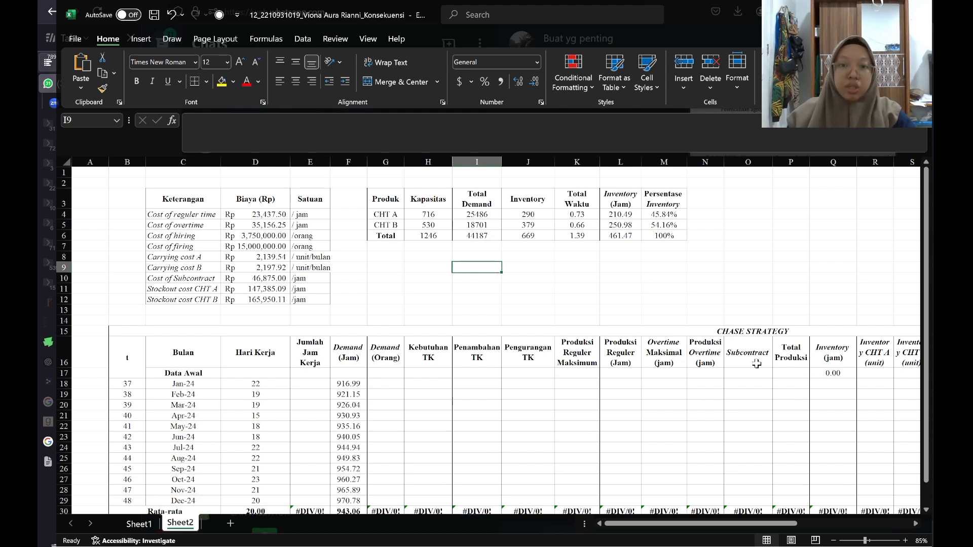
{"action": "left_click", "coordinate": [578, 218]}
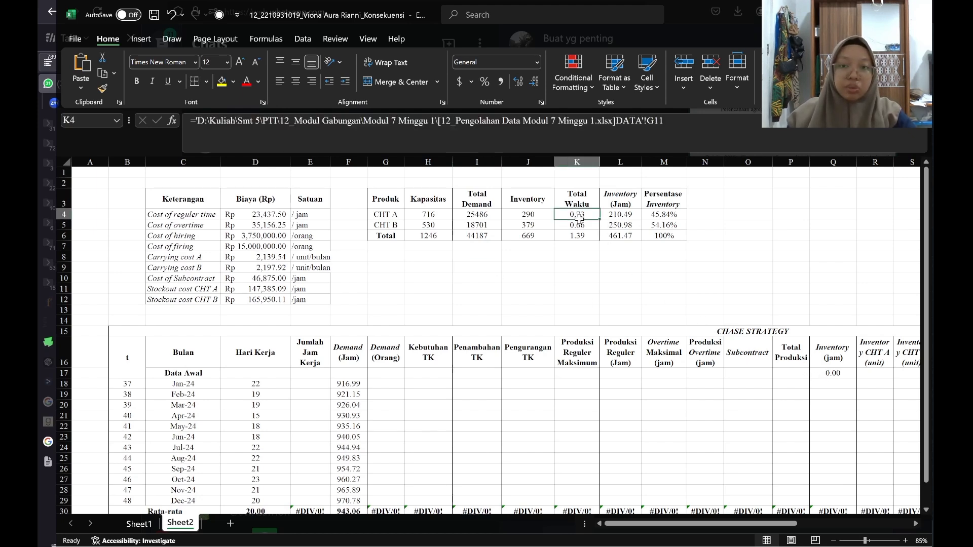
{"action": "left_click_drag", "start_coordinate": [578, 218], "coordinate": [582, 226]}
{"action": "left_click_drag", "start_coordinate": [659, 215], "coordinate": [665, 227]}
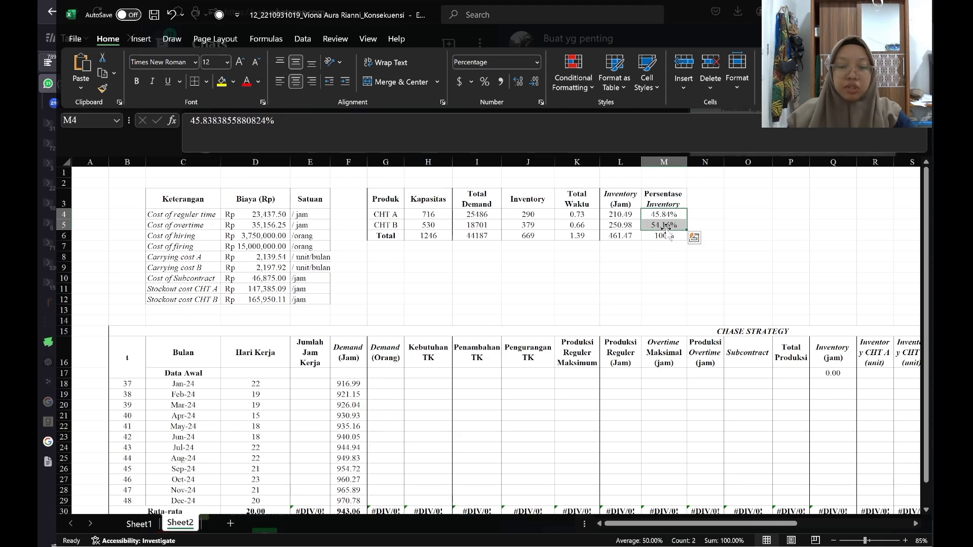
{"action": "scroll", "coordinate": [491, 290], "scroll_direction": "down", "scroll_amount": 1}
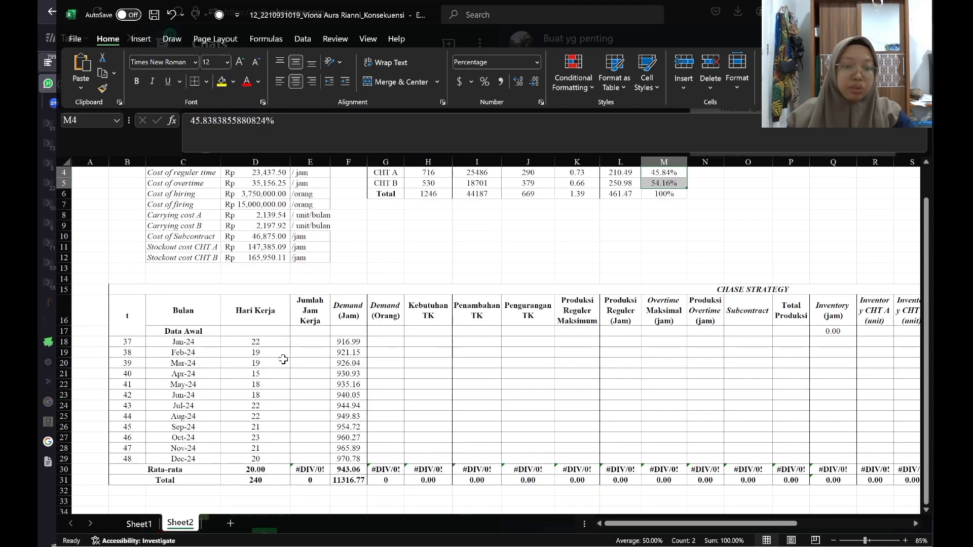
{"action": "left_click_drag", "start_coordinate": [267, 341], "coordinate": [276, 459]}
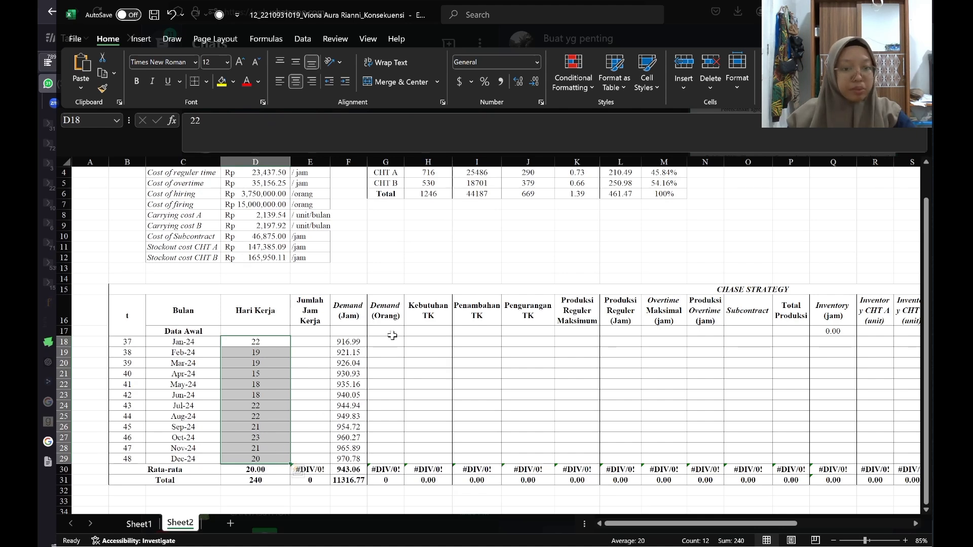
{"action": "left_click_drag", "start_coordinate": [349, 342], "coordinate": [346, 462]}
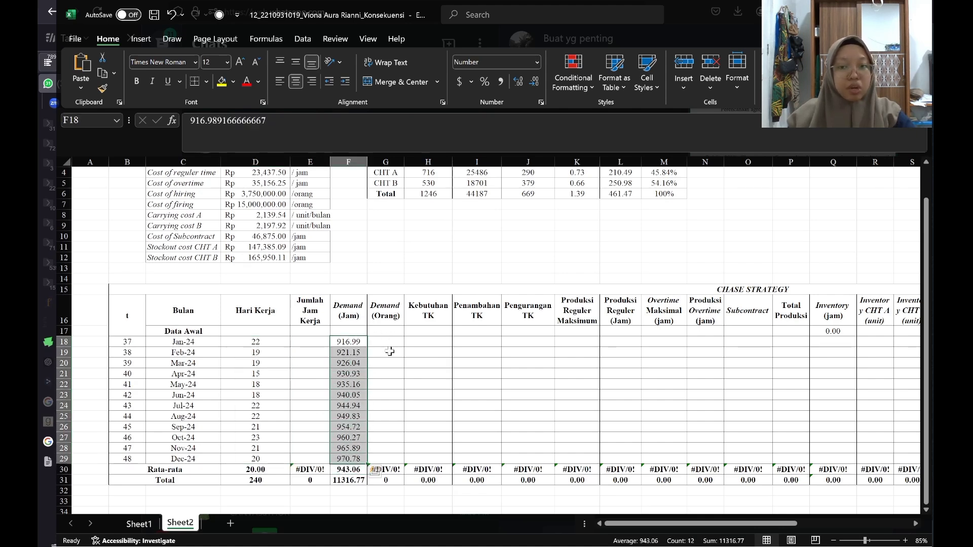
- Calculate January's Jumlah Jam Kerja in E18 as working days times eight hours with =D18*8
{"action": "key", "text": "Left"}
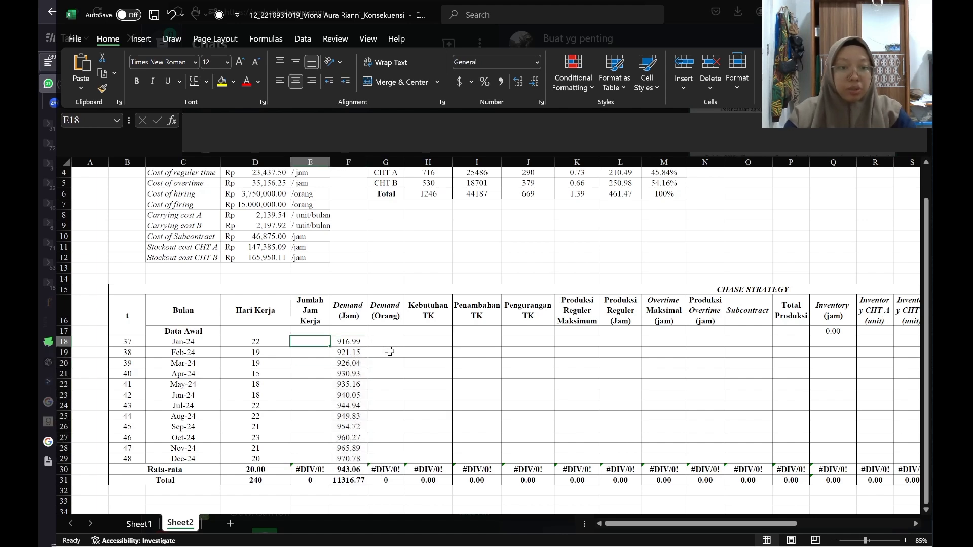
{"action": "type", "text": "="}
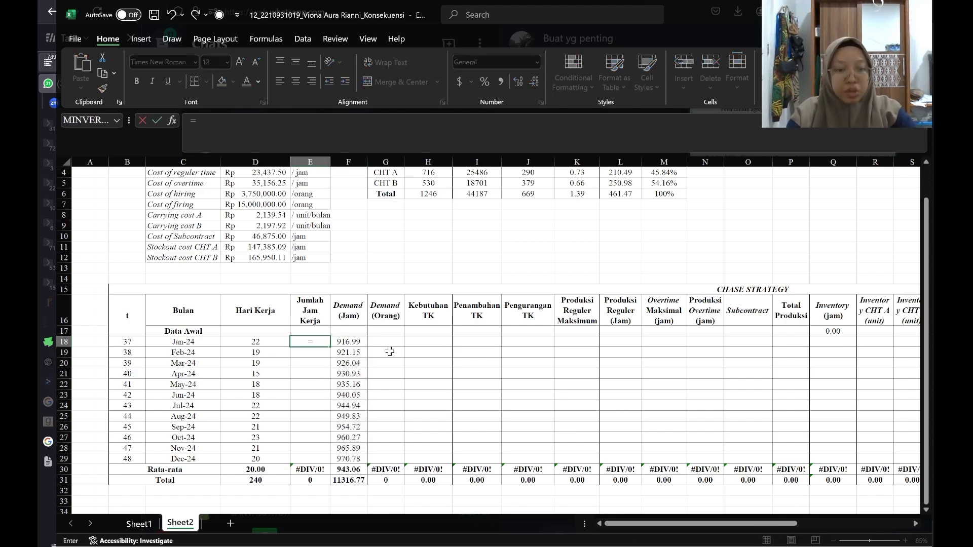
{"action": "key", "text": "Left"}
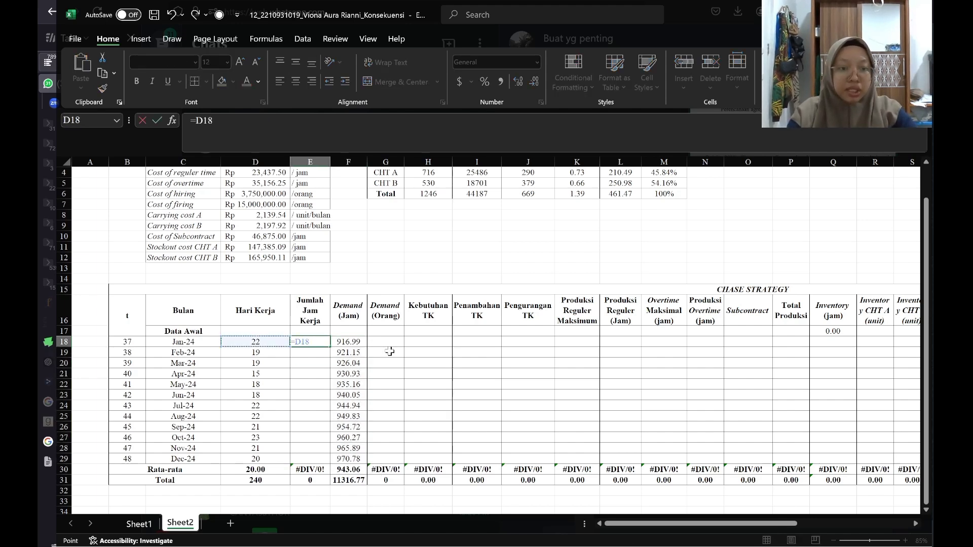
{"action": "type", "text": "*8"}
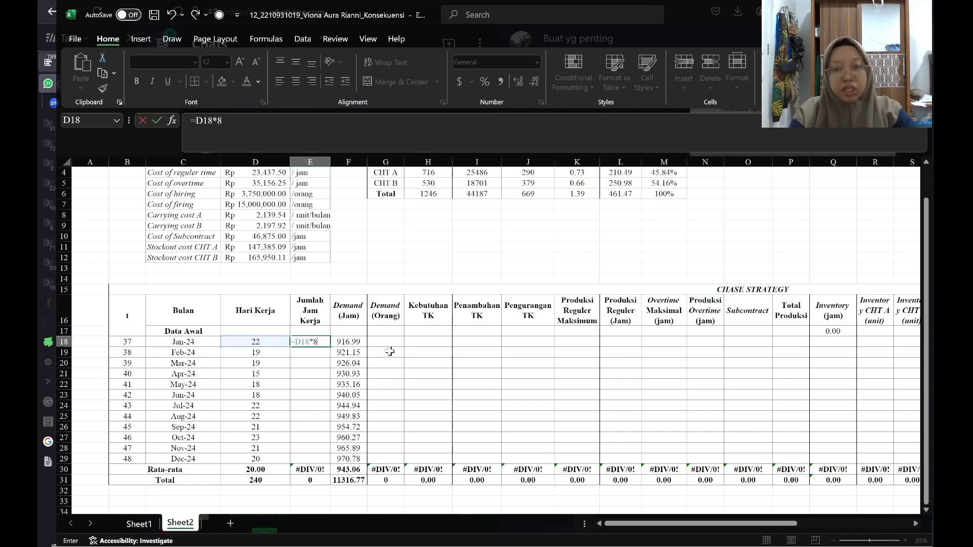
{"action": "key", "text": "ctrl+Return"}
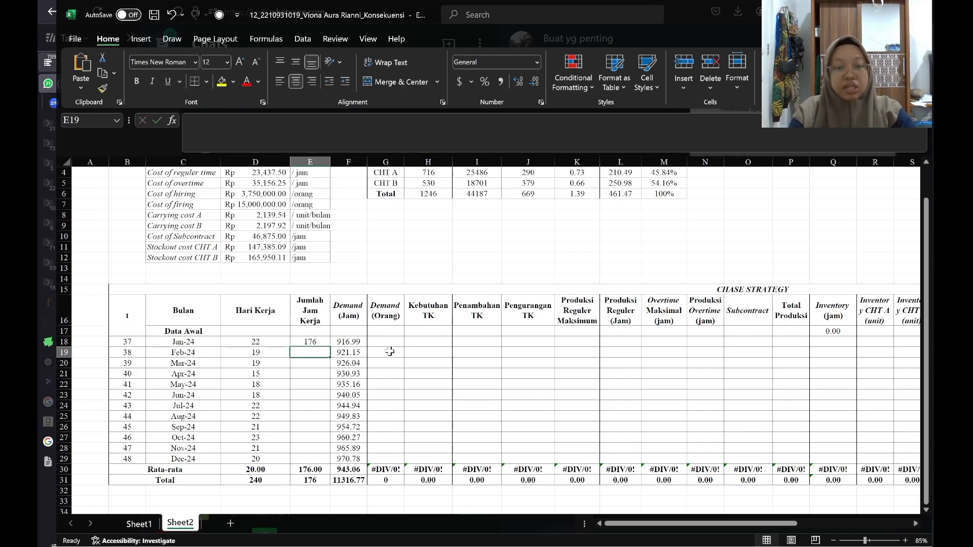
- Fill the Jumlah Jam Kerja formula from E18 down through December in E29
{"action": "key", "text": "shift+Down"}
{"action": "key", "text": "shift+Down"}
{"action": "key", "text": "shift+Down"}
{"action": "key", "text": "shift+Down"}
{"action": "key", "text": "shift+Down"}
{"action": "key", "text": "shift+Down"}
{"action": "key", "text": "shift+Down"}
{"action": "key", "text": "shift+Down"}
{"action": "key", "text": "shift+Down"}
{"action": "key", "text": "shift+Down"}
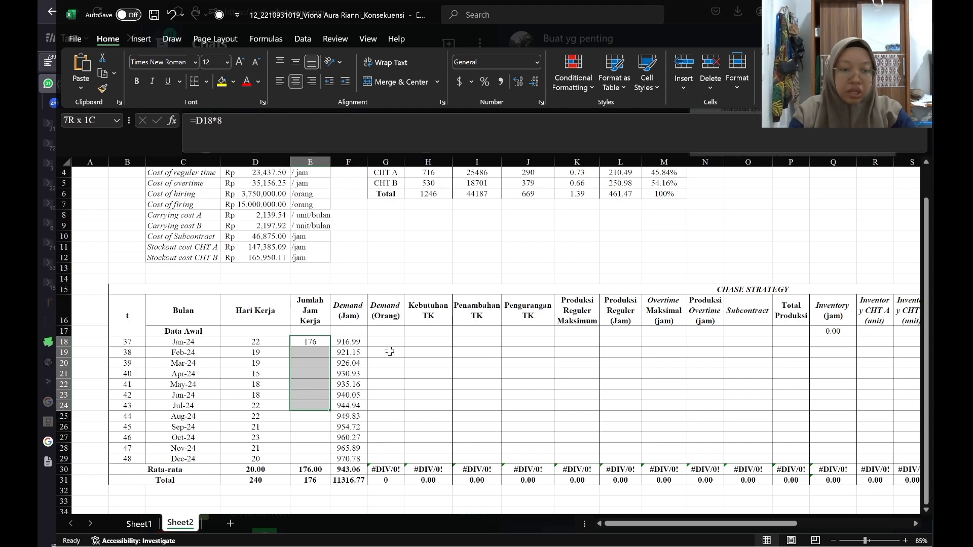
{"action": "key", "text": "shift+Down"}
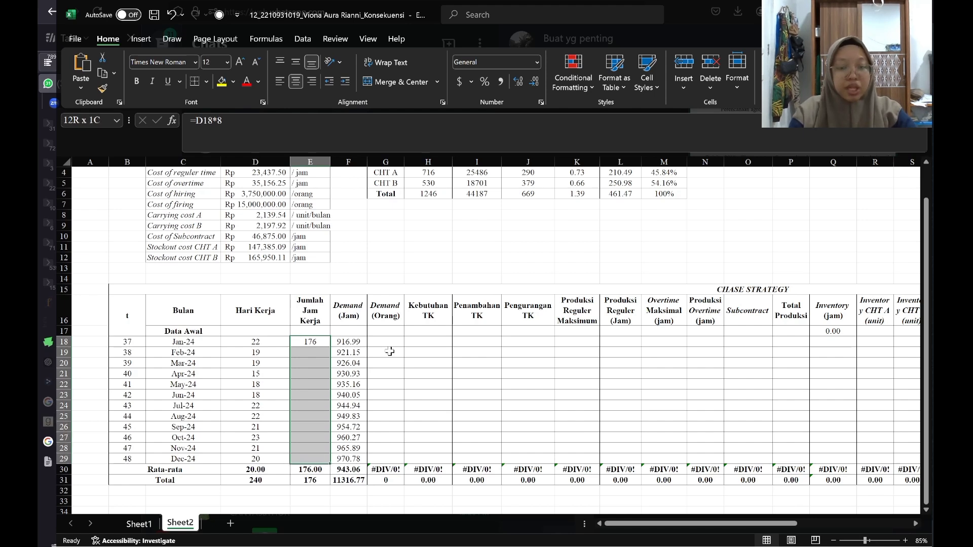
{"action": "key", "text": "ctrl+d"}
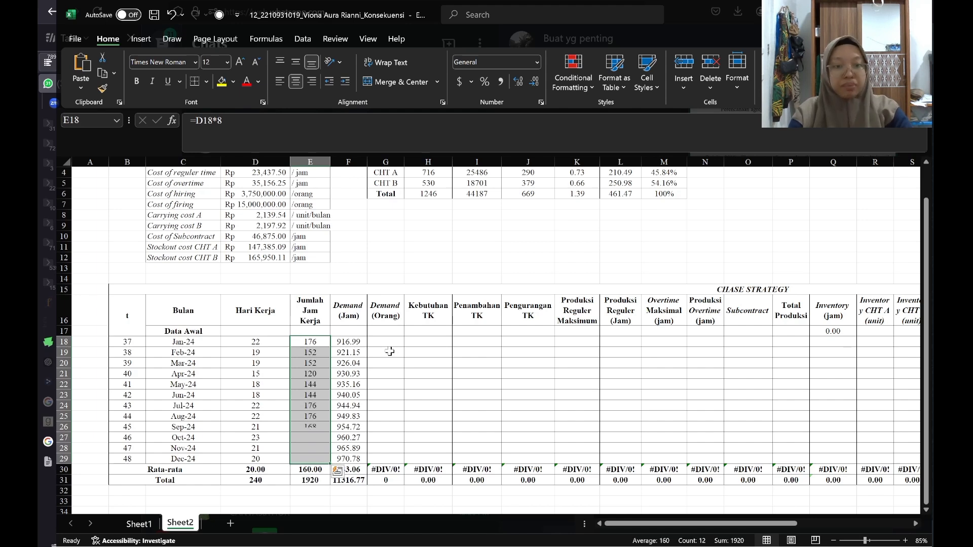
- Calculate January's Demand (Orang) in G18 by dividing demand hours by working hours with =F18/E18
{"action": "key", "text": "Right"}
{"action": "key", "text": "Right"}
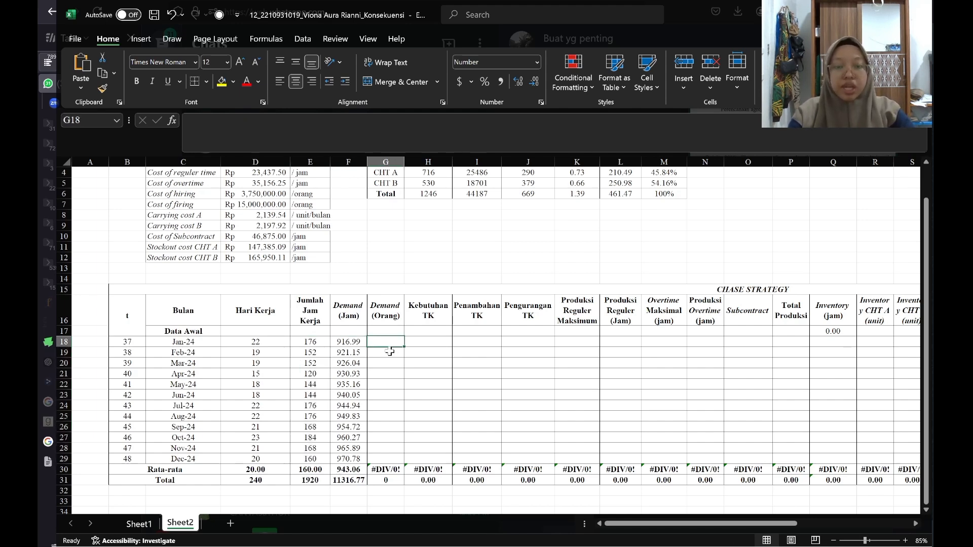
{"action": "type", "text": "="}
{"action": "key", "text": "Left"}
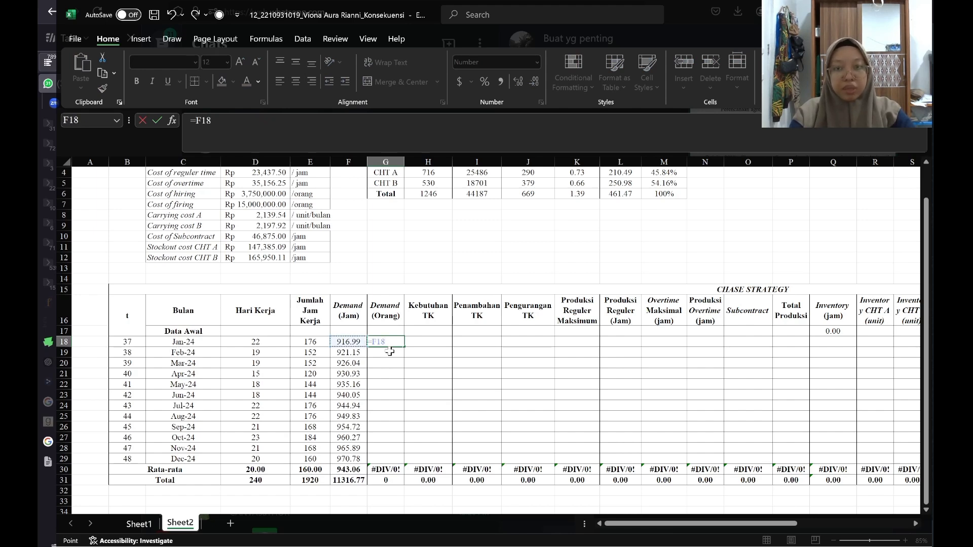
{"action": "type", "text": "/"}
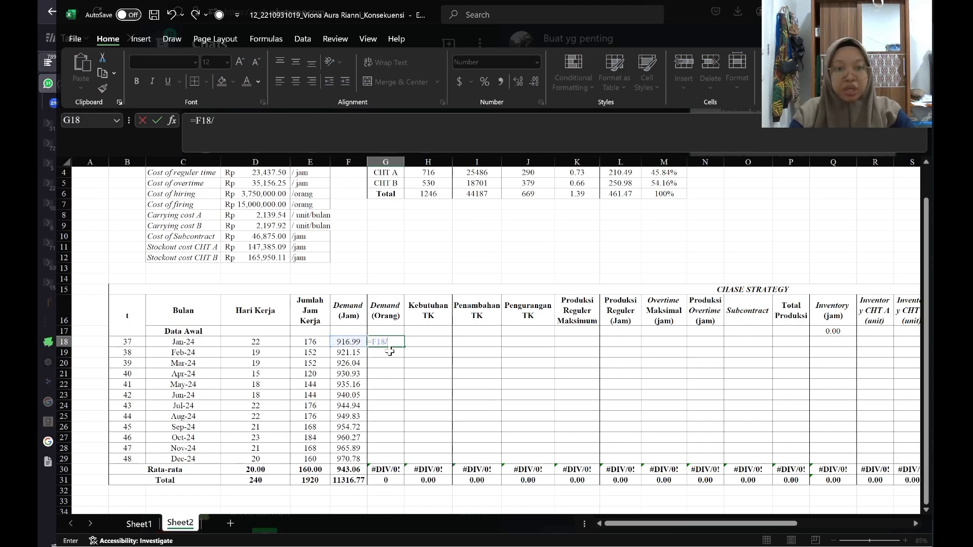
{"action": "key", "text": "Left"}
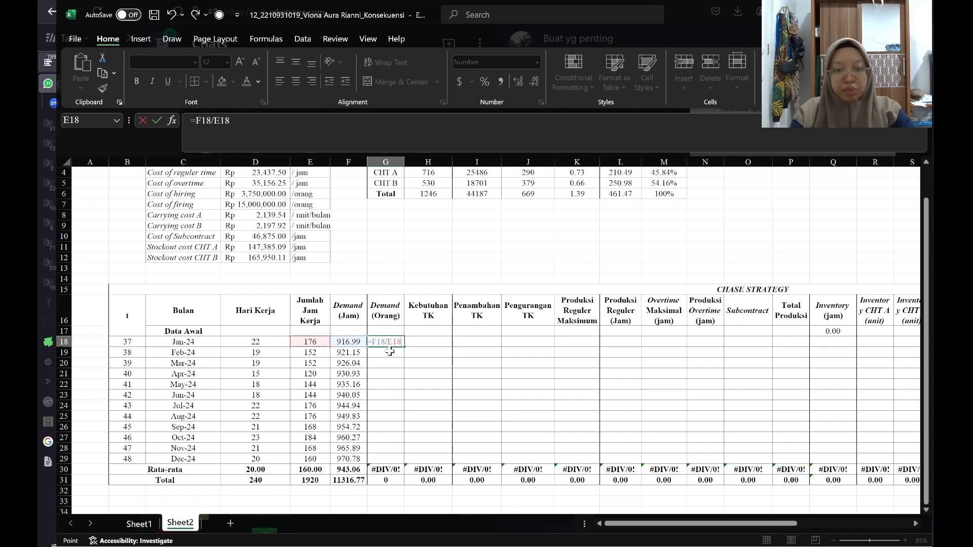
{"action": "key", "text": "ctrl+Return"}
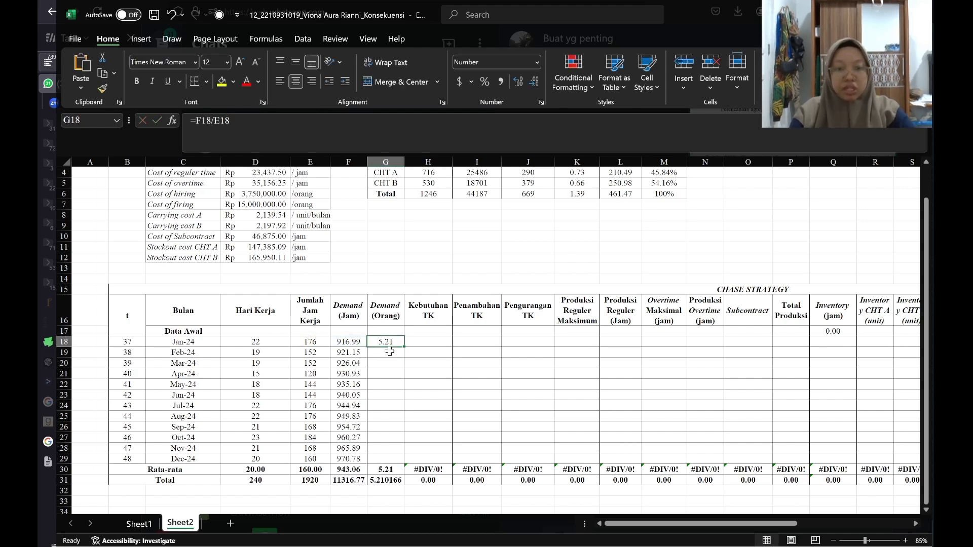
- Fill the Demand (Orang) formula from G18 down through December in G29
{"action": "key", "text": "shift+Down"}
{"action": "key", "text": "shift+Down"}
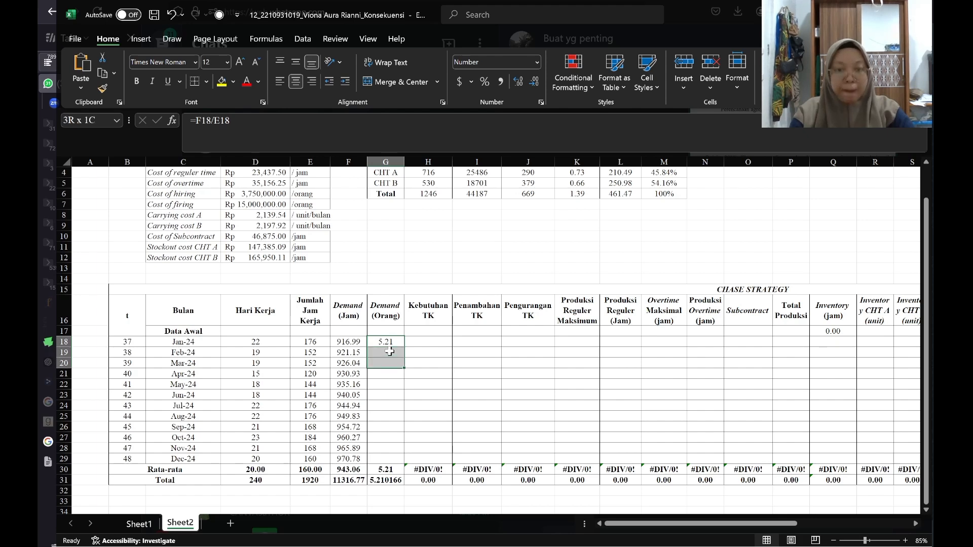
{"action": "key", "text": "shift+Down"}
{"action": "key", "text": "shift+Down"}
{"action": "key", "text": "shift+Down"}
{"action": "key", "text": "shift+Down"}
{"action": "key", "text": "shift+Down"}
{"action": "key", "text": "shift+Down"}
{"action": "key", "text": "shift+Down"}
{"action": "key", "text": "shift+Down"}
{"action": "key", "text": "shift+Down"}
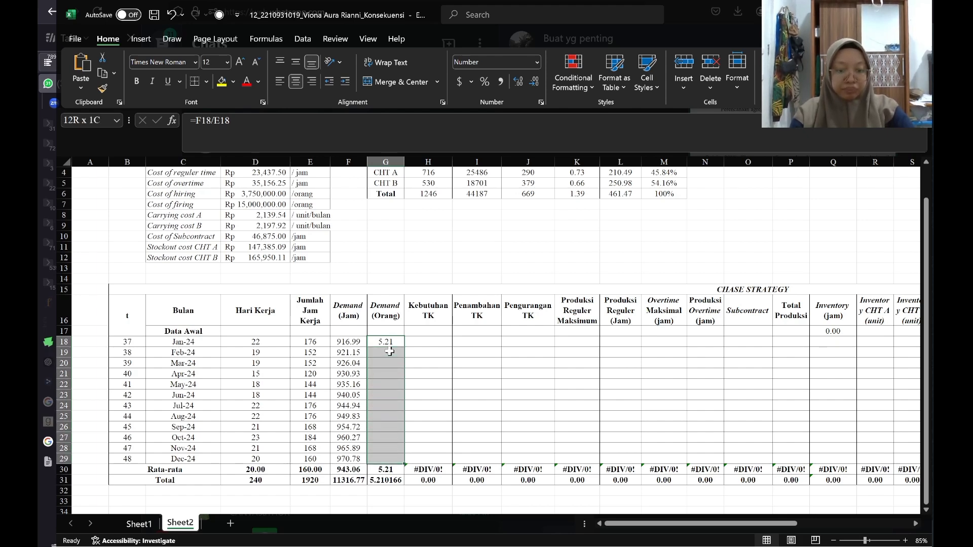
{"action": "key", "text": "ctrl+d"}
- Calculate January's Kebutuhan TK in H18 by rounding Demand (Orang) down to a whole number with =ROUNDDOWN(G18,0)
{"action": "key", "text": "Right"}
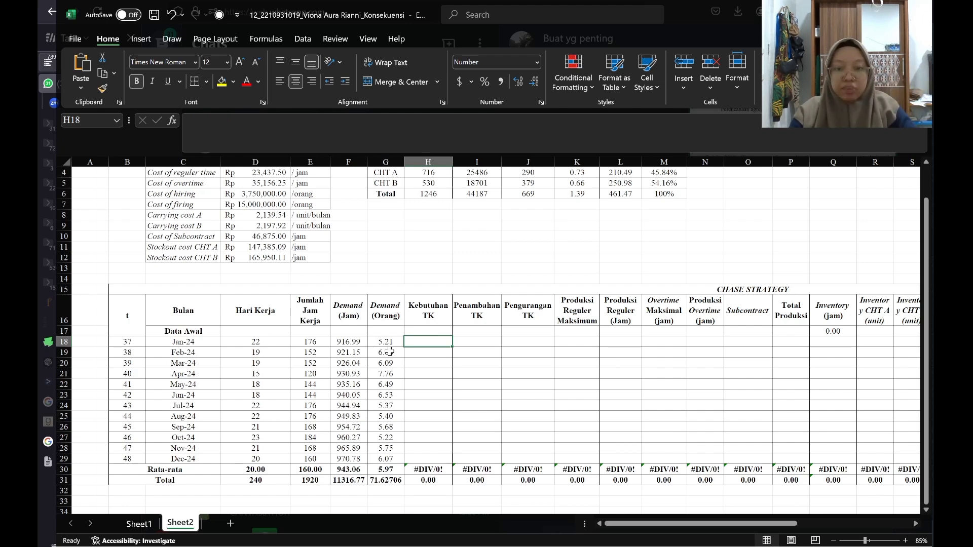
{"action": "key", "text": "Left"}
{"action": "key", "text": "Right"}
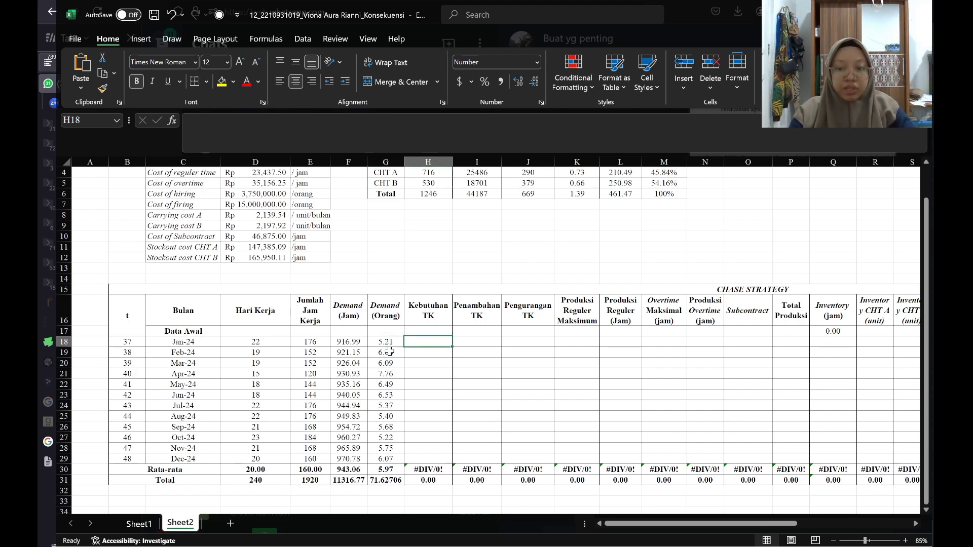
{"action": "type", "text": "="}
{"action": "key", "text": "Left"}
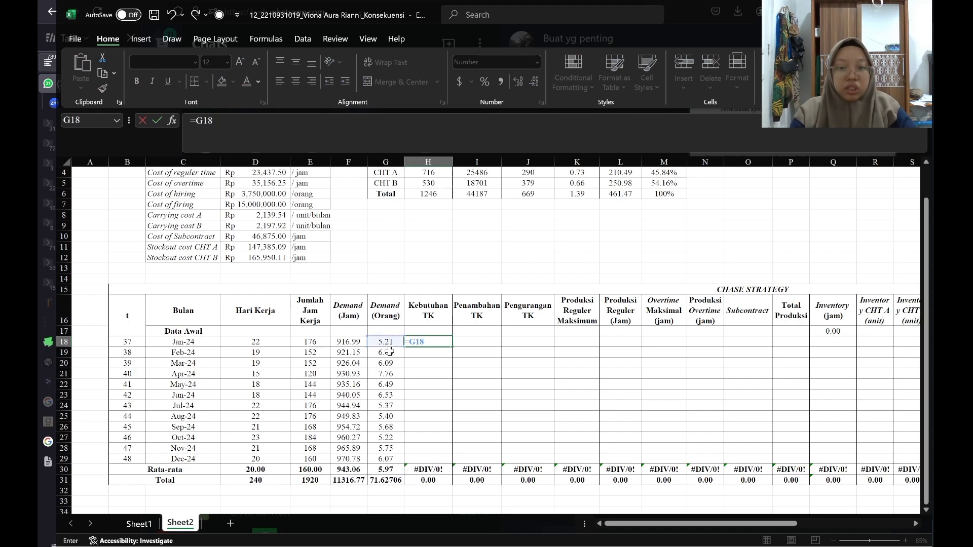
{"action": "key", "text": "BackSpace"}
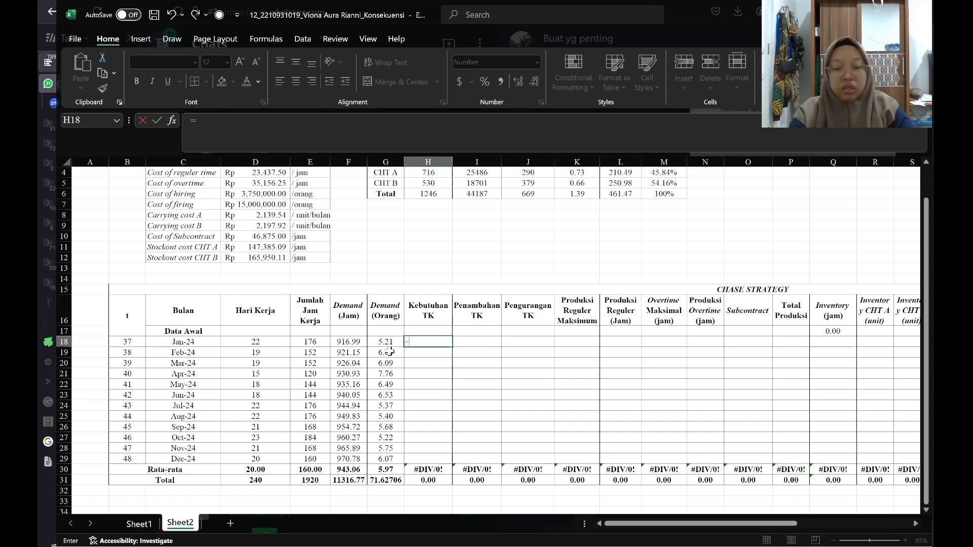
{"action": "type", "text": "runddow"}
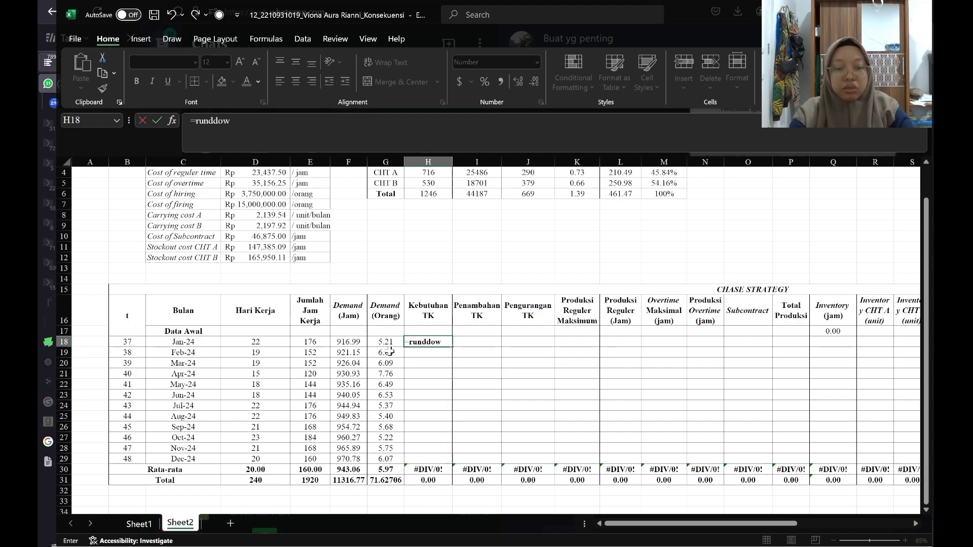
{"action": "type", "text": "n("}
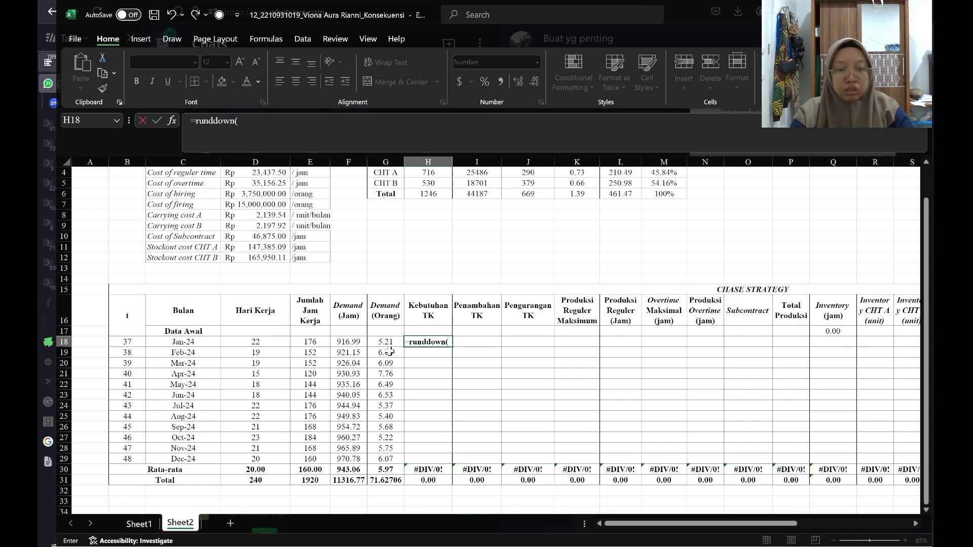
{"action": "key", "text": "Left"}
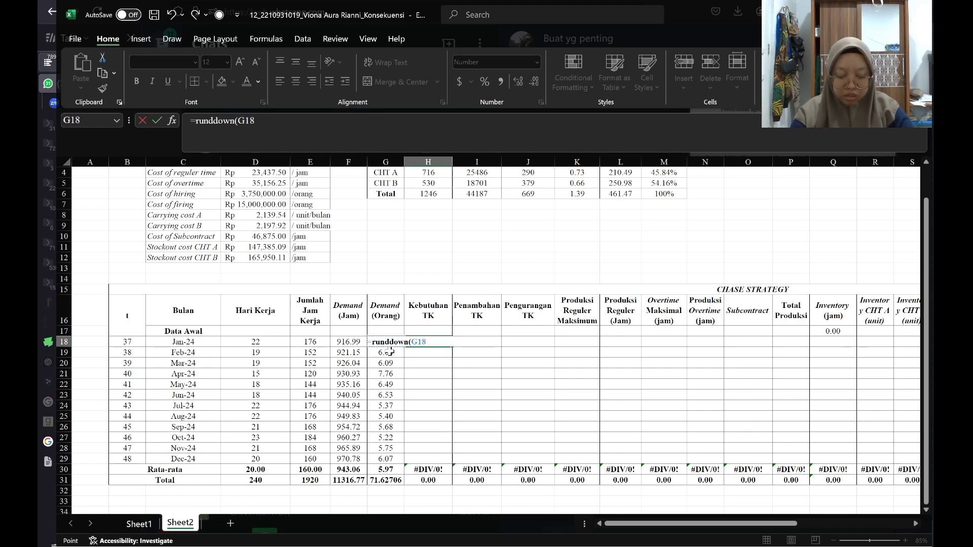
{"action": "type", "text": ","}
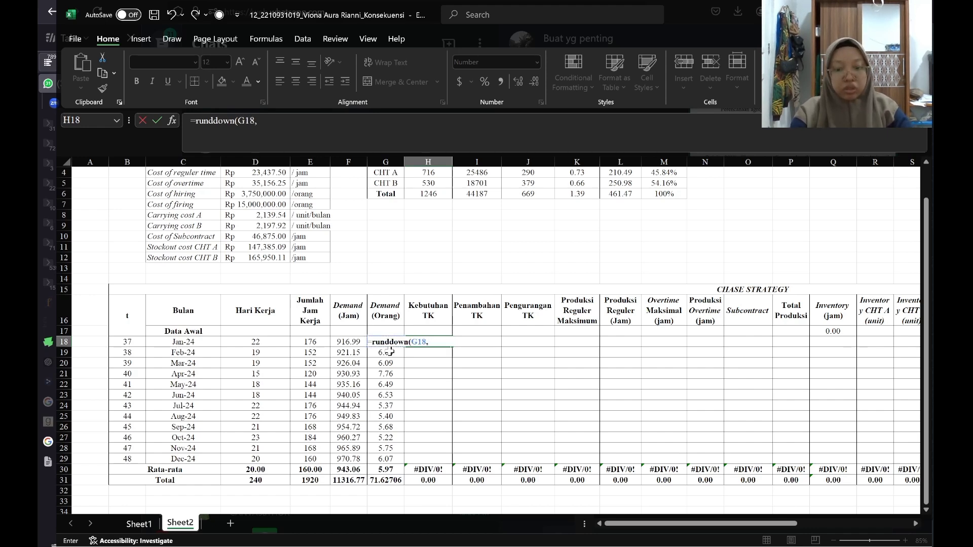
{"action": "type", "text": "0)"}
{"action": "double_click", "coordinate": [223, 121]}
{"action": "type", "text": "roun"}
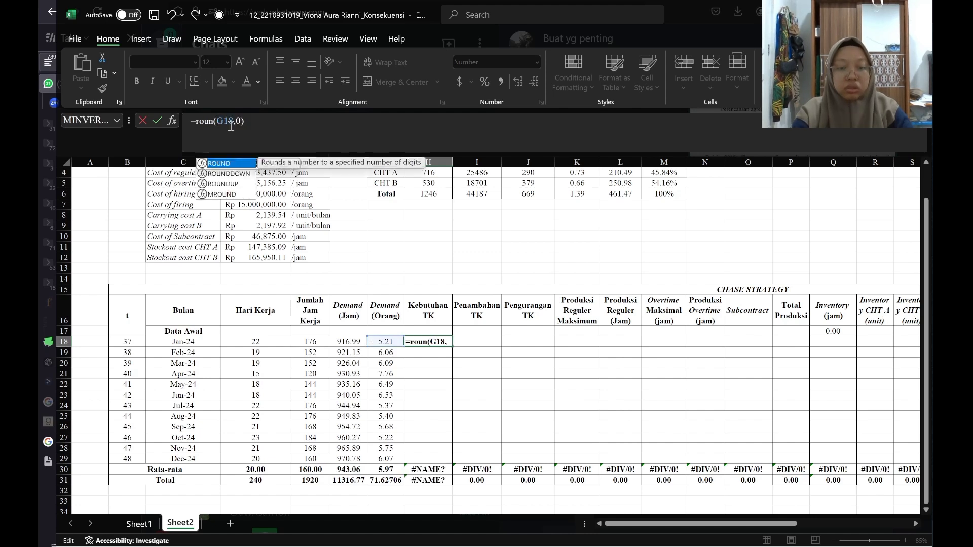
{"action": "type", "text": "ddown"}
{"action": "key", "text": "Return"}
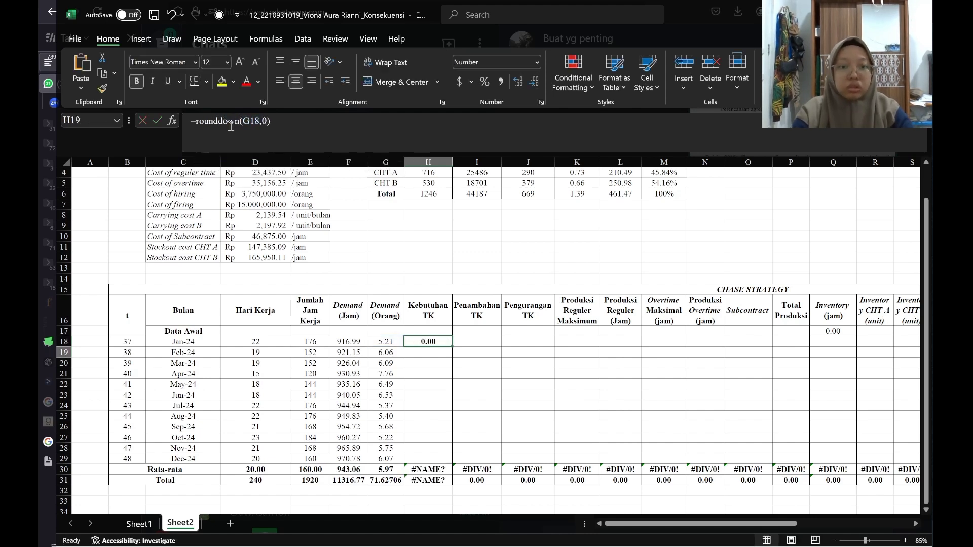
- Fill the Kebutuhan TK rounding formula from H18 down through December in H29
{"action": "key", "text": "Up"}
{"action": "key", "text": "shift+Down"}
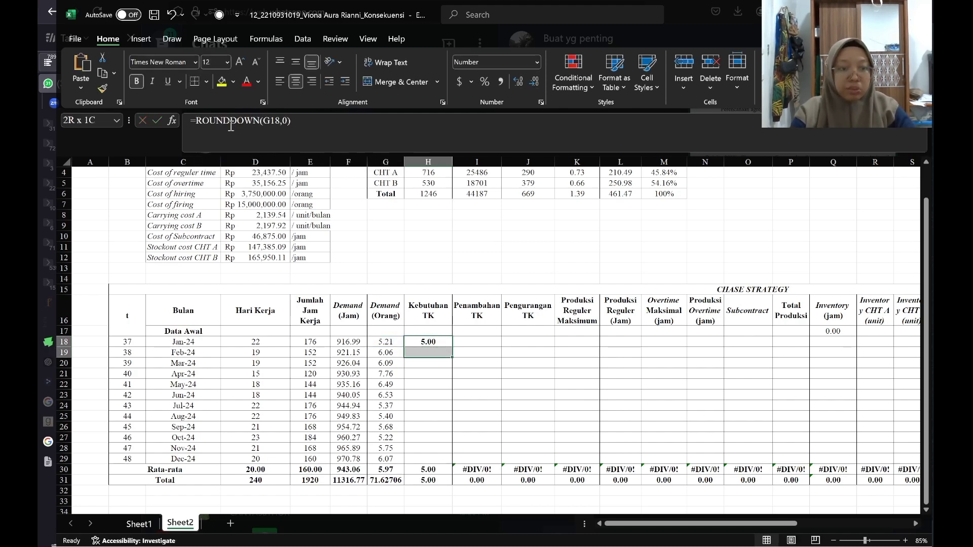
{"action": "key", "text": "shift+Down"}
{"action": "key", "text": "shift+Down"}
{"action": "key", "text": "shift+Down"}
{"action": "key", "text": "shift+Down"}
{"action": "key", "text": "shift+Down"}
{"action": "key", "text": "shift+Down"}
{"action": "key", "text": "shift+Down"}
{"action": "key", "text": "shift+Down"}
{"action": "key", "text": "shift+Down"}
{"action": "key", "text": "shift+Down"}
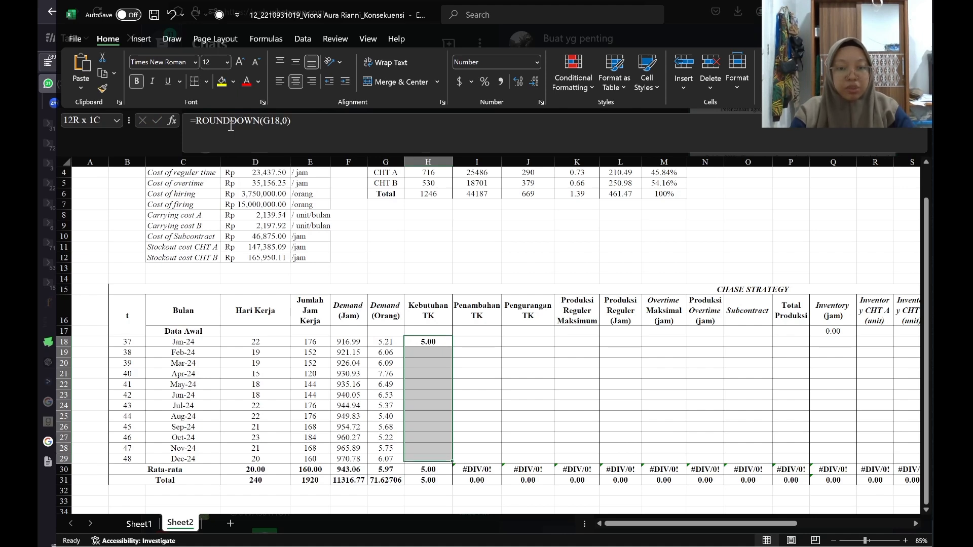
{"action": "key", "text": "ctrl+d"}
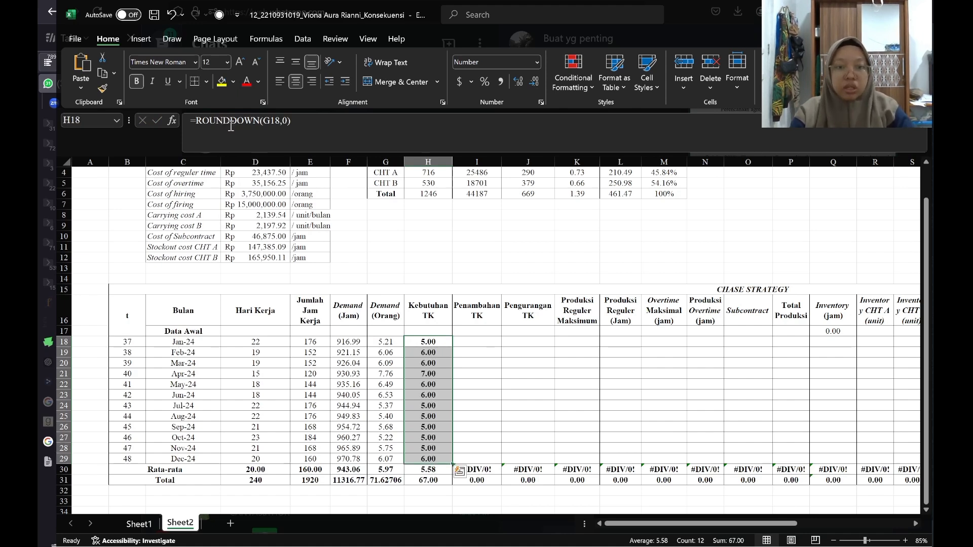
{"action": "key", "text": "Down"}
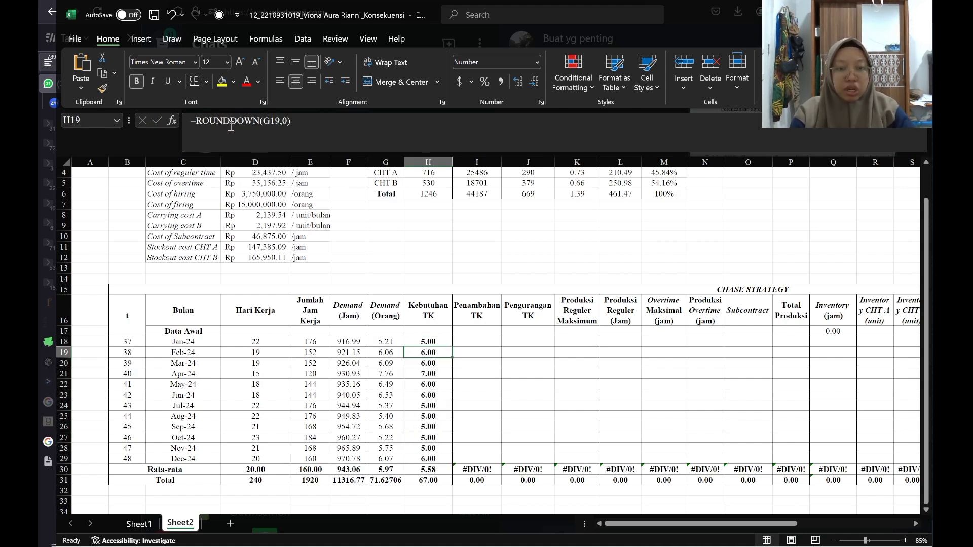
{"action": "key", "text": "Down"}
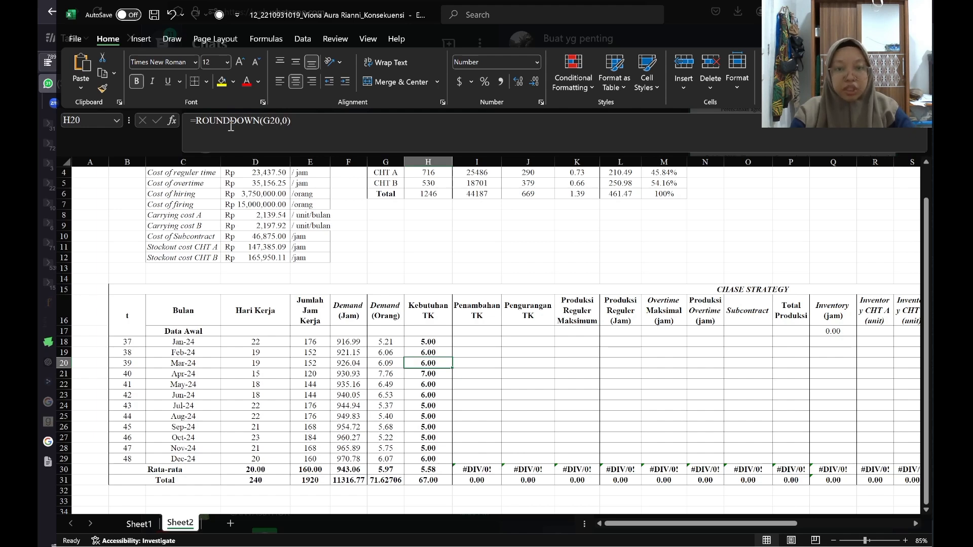
- Enter 0 for January's Penambahan TK in I18 and 0 for Pengurangan TK in J18
{"action": "key", "text": "Right"}
{"action": "key", "text": "Up"}
{"action": "key", "text": "Up"}
{"action": "key", "text": "Up"}
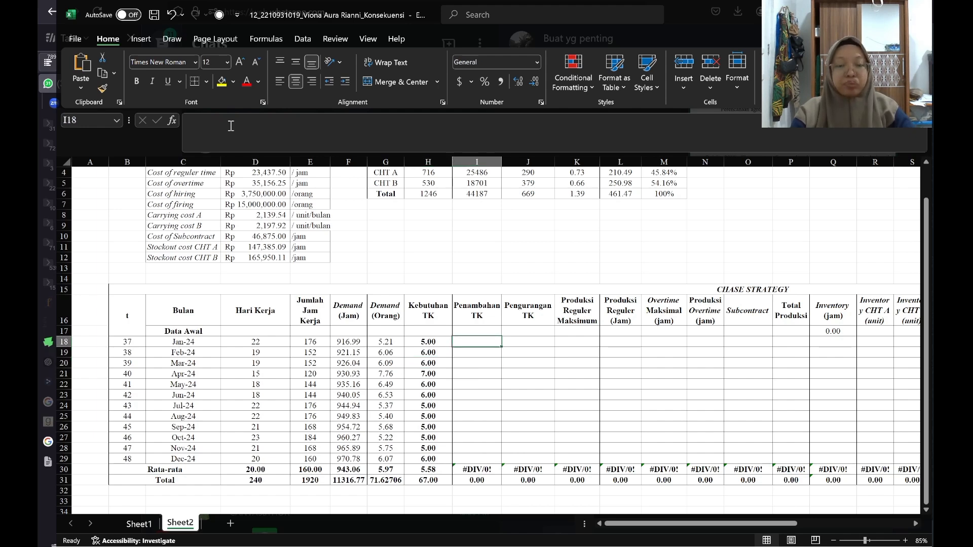
{"action": "key", "text": "Left"}
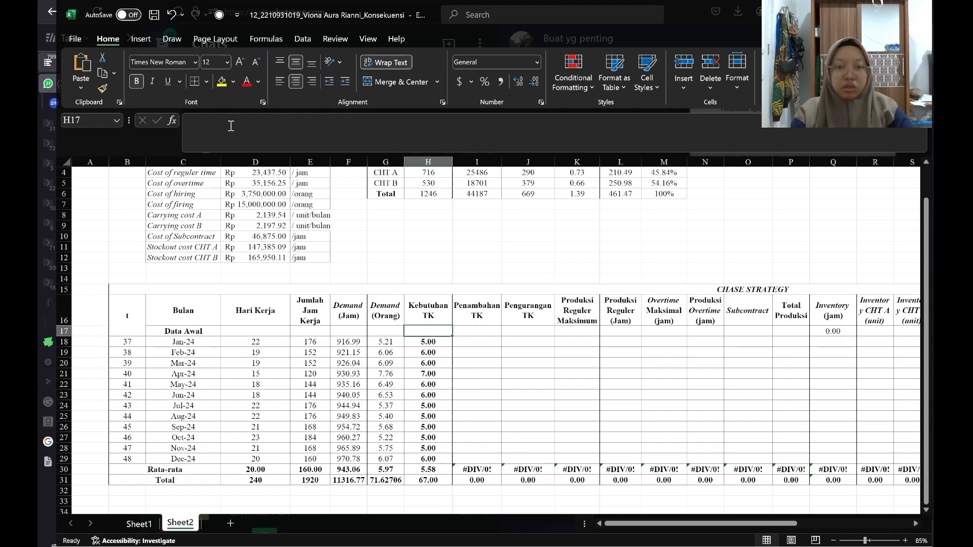
{"action": "key", "text": "Right"}
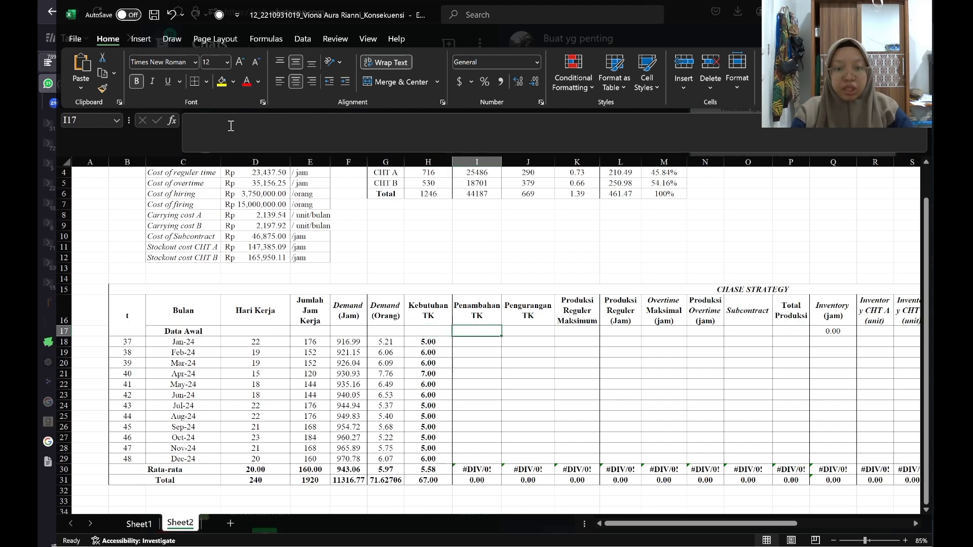
{"action": "key", "text": "Down"}
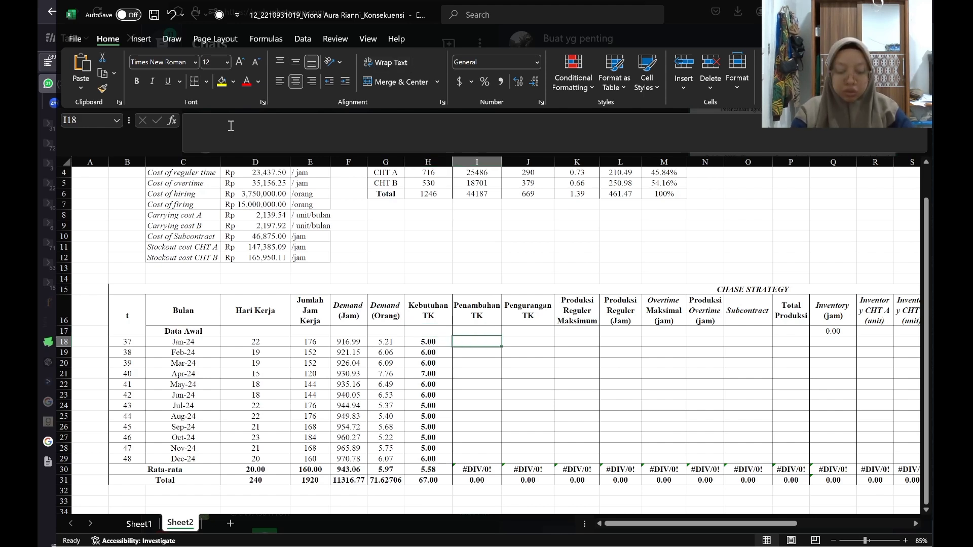
{"action": "type", "text": "0"}
{"action": "key", "text": "Tab"}
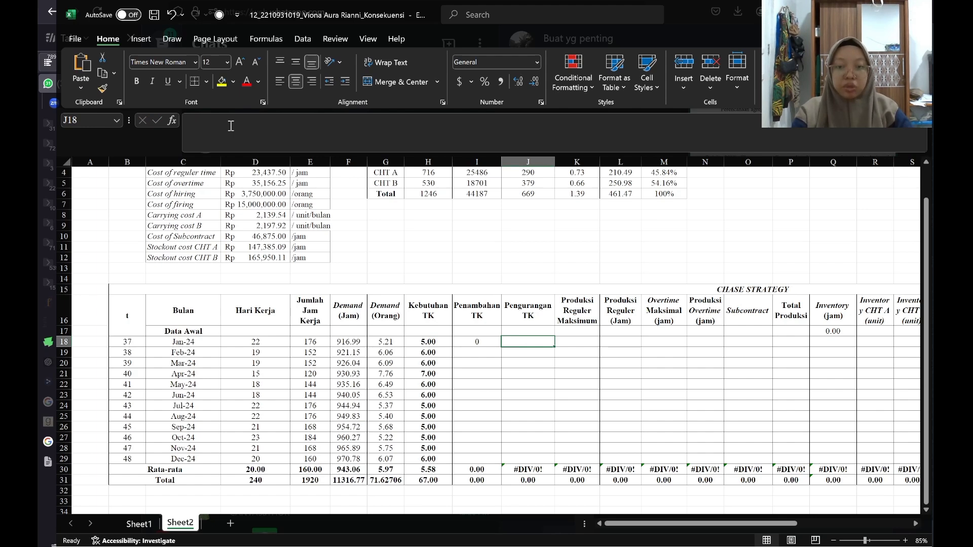
{"action": "type", "text": "0"}
{"action": "key", "text": "Return"}
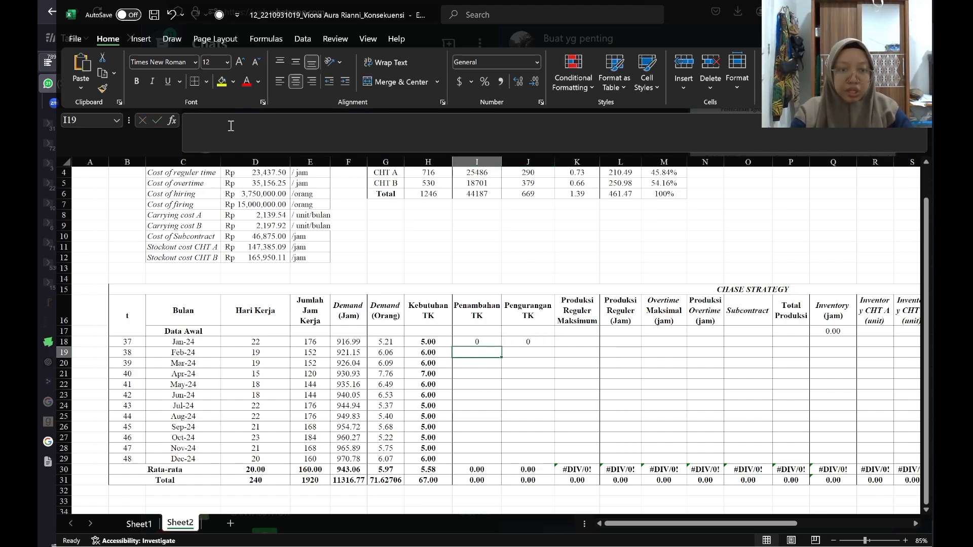
- Calculate February's Penambahan TK in I19 as the increase over January's Kebutuhan TK with =IF(H19>H18,H19-H18,0)
{"action": "type", "text": "="}
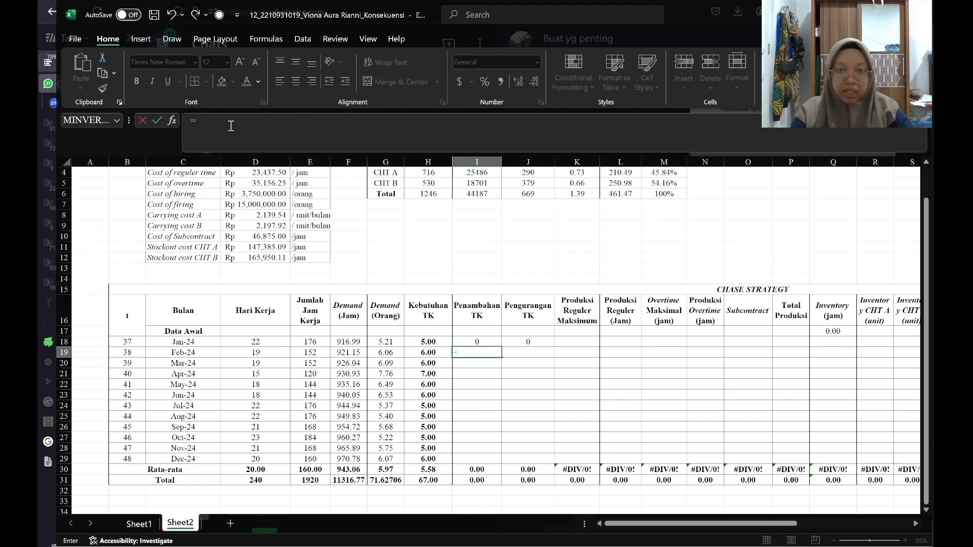
{"action": "type", "text": "i"}
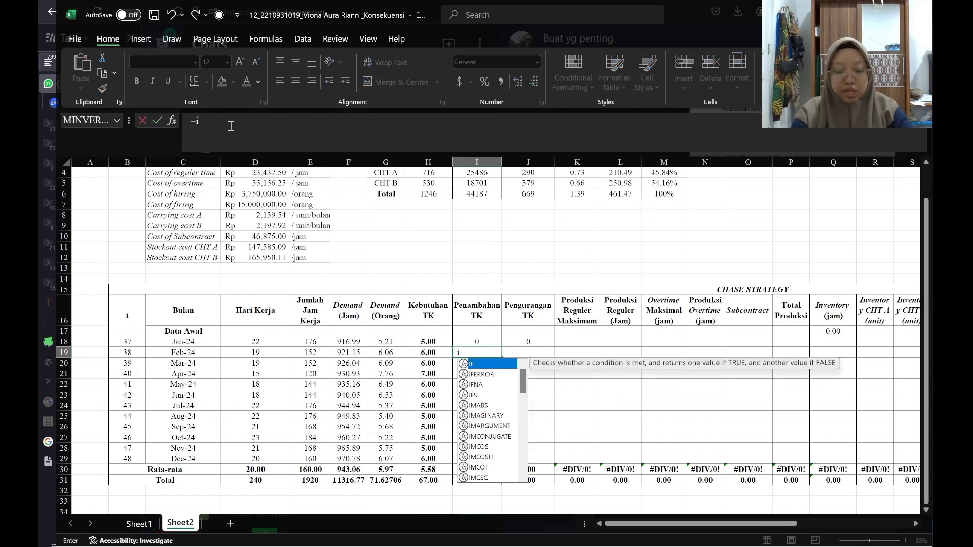
{"action": "type", "text": "f("}
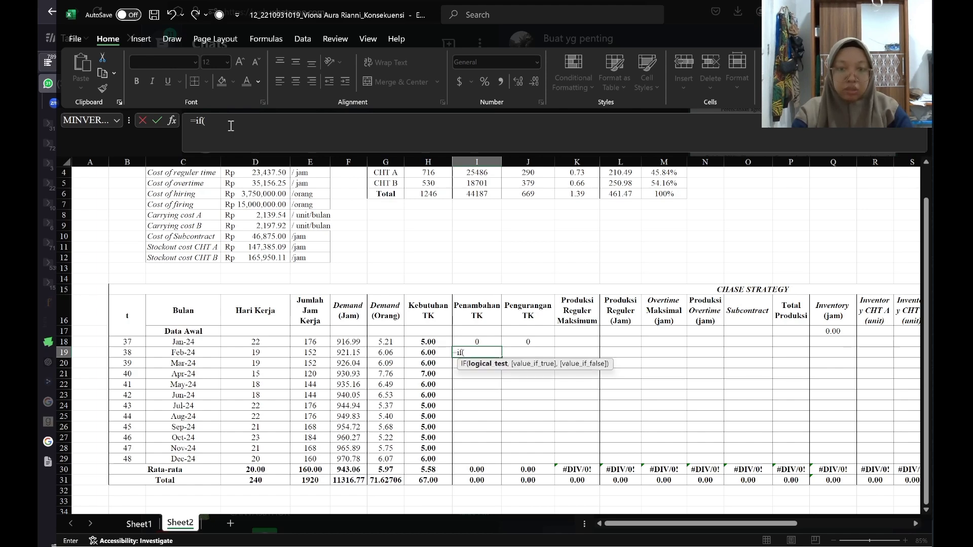
{"action": "key", "text": "Left"}
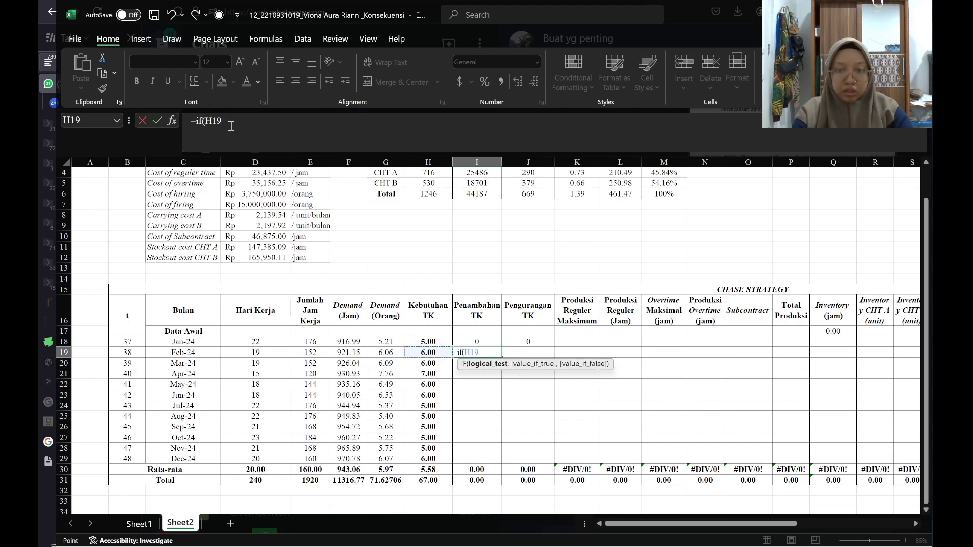
{"action": "type", "text": ">"}
{"action": "key", "text": "Up"}
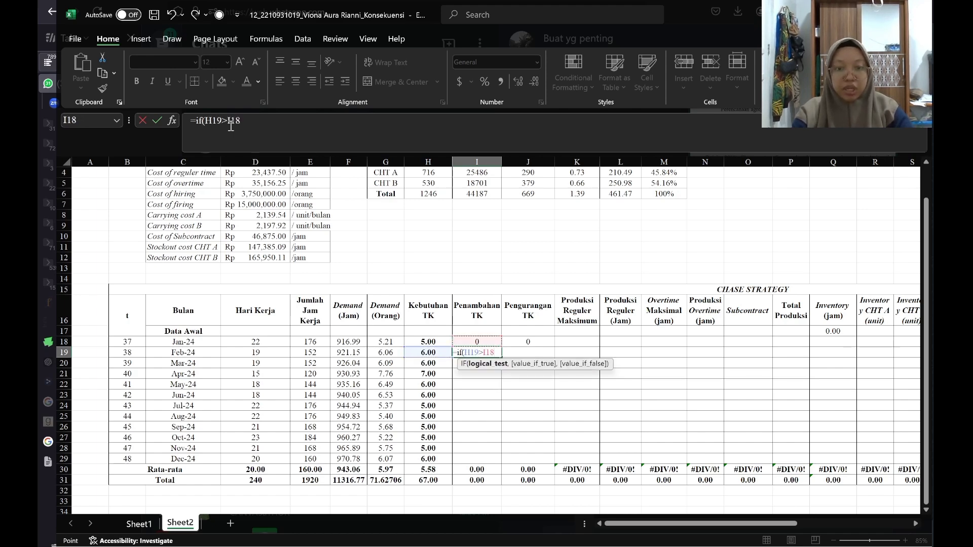
{"action": "key", "text": "Left"}
{"action": "type", "text": ","}
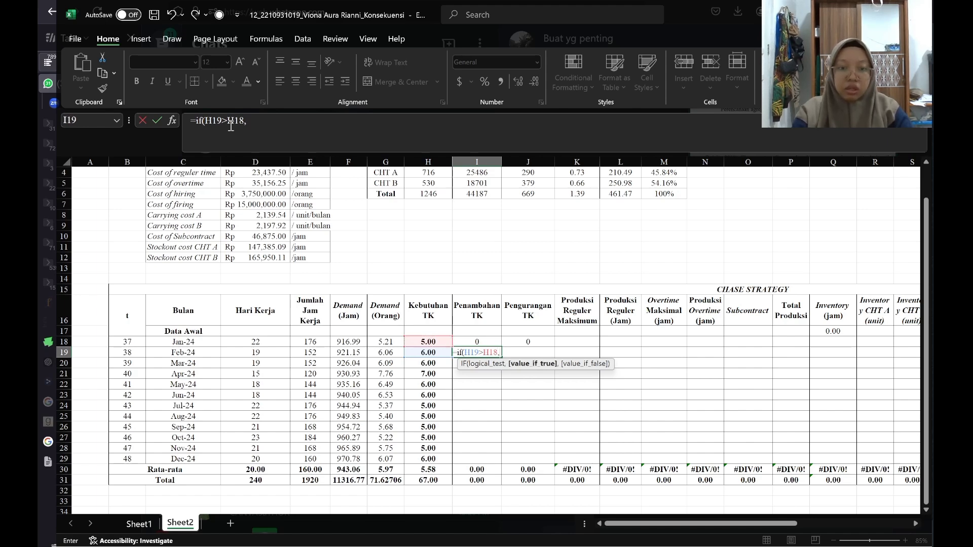
{"action": "key", "text": "Left"}
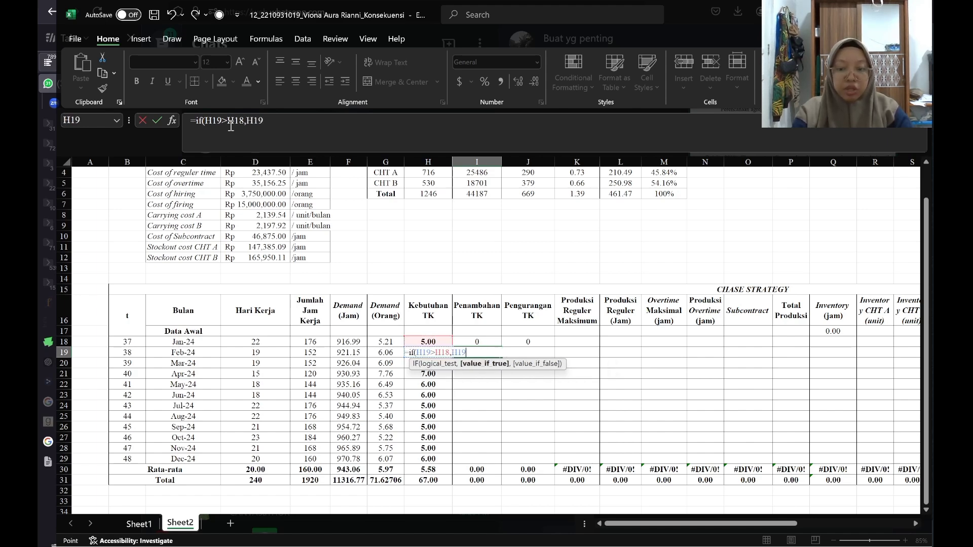
{"action": "type", "text": "-"}
{"action": "key", "text": "Up"}
{"action": "key", "text": "Left"}
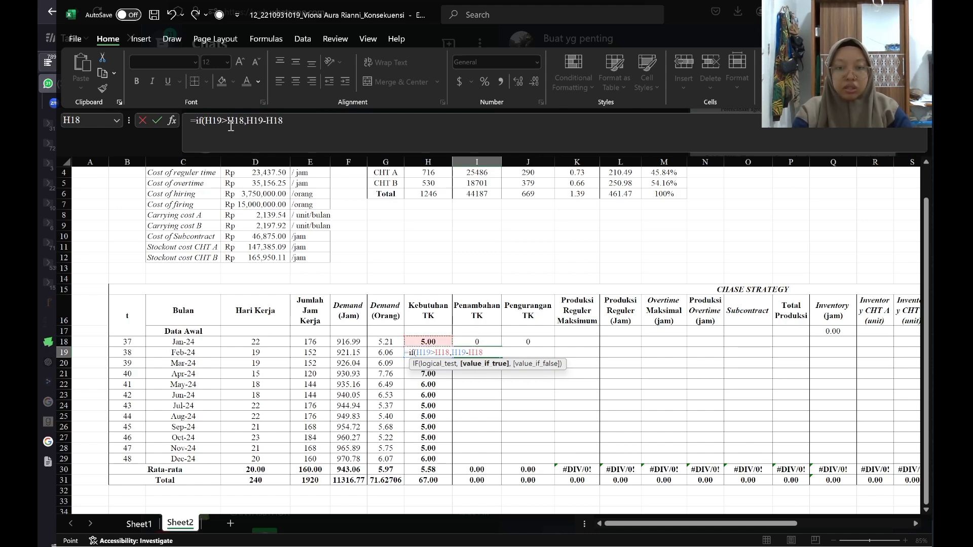
{"action": "type", "text": ","}
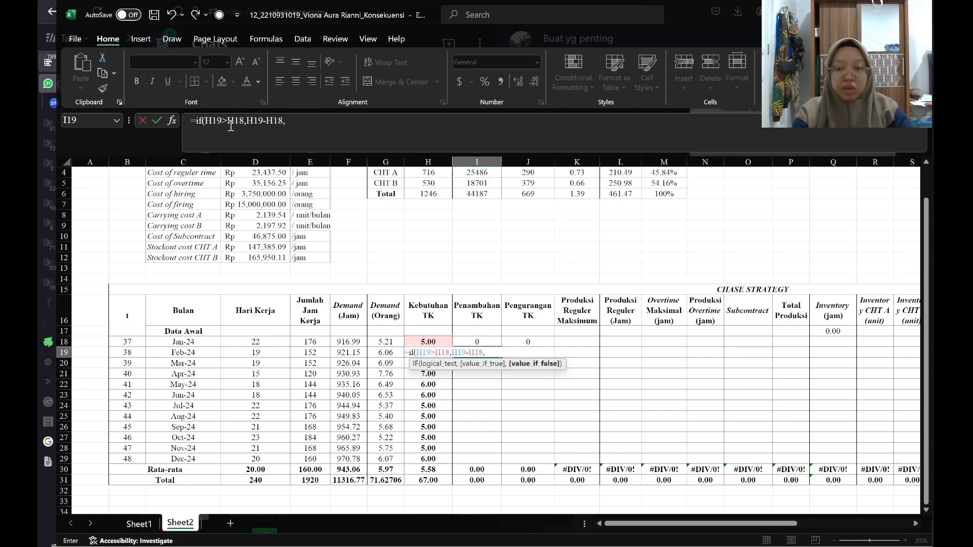
{"action": "type", "text": "0)"}
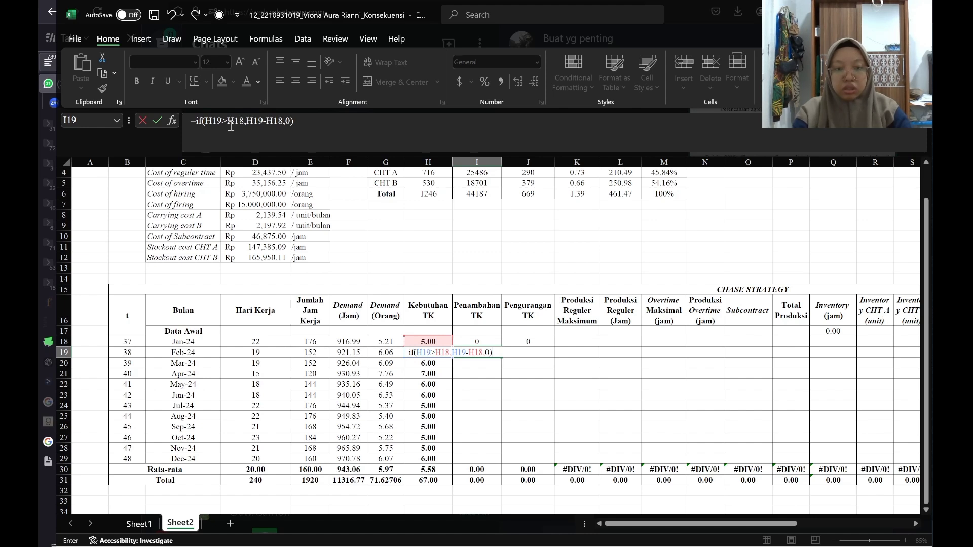
{"action": "key", "text": "Return"}
- Fill the Penambahan TK formula from I19 down through December in I29
{"action": "key", "text": "Up"}
{"action": "key", "text": "shift+Down"}
{"action": "key", "text": "shift+Down"}
{"action": "key", "text": "shift+Down"}
{"action": "key", "text": "shift+Down"}
{"action": "key", "text": "shift+Down"}
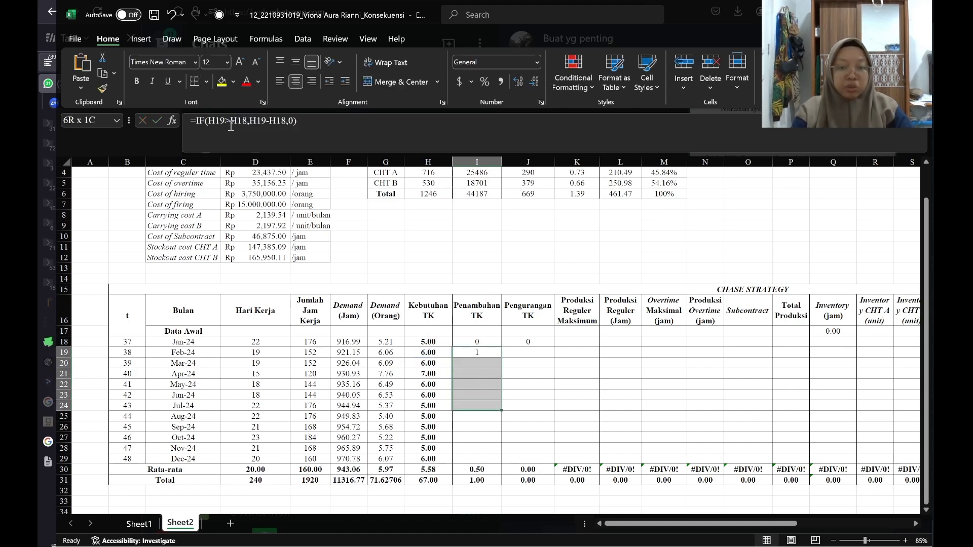
{"action": "key", "text": "shift+Down"}
{"action": "key", "text": "shift+Down"}
{"action": "key", "text": "shift+Down"}
{"action": "key", "text": "shift+Down"}
{"action": "key", "text": "shift+Down"}
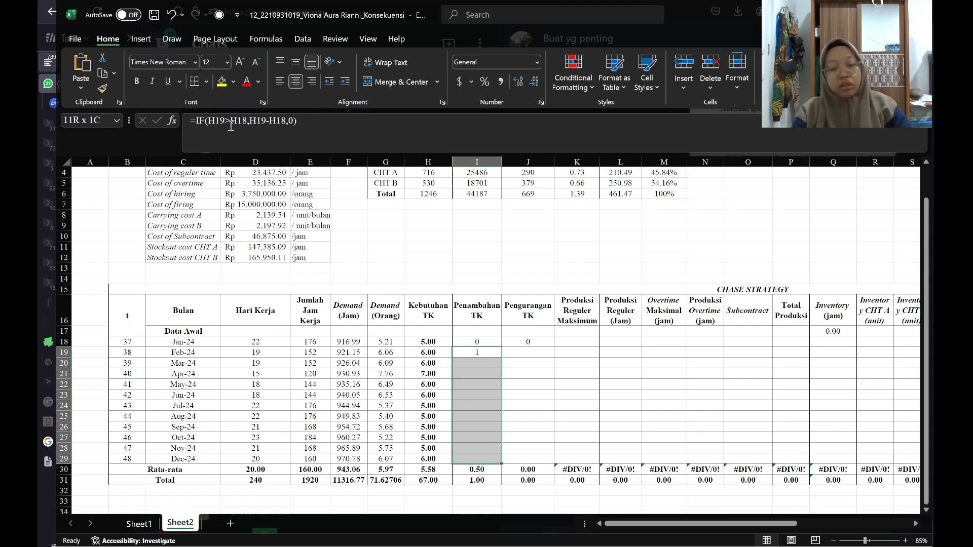
{"action": "key", "text": "ctrl+d"}
- Calculate February's Pengurangan TK in J19 as the absolute decrease from January's Kebutuhan TK with =IF(H19<H18, ABS(H19-H18),0)
{"action": "key", "text": "Right"}
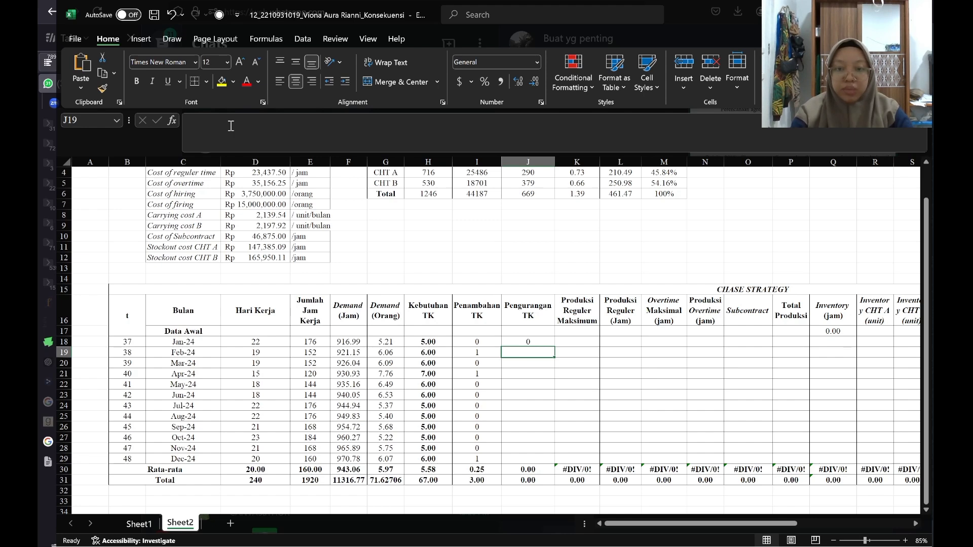
{"action": "type", "text": "=if("}
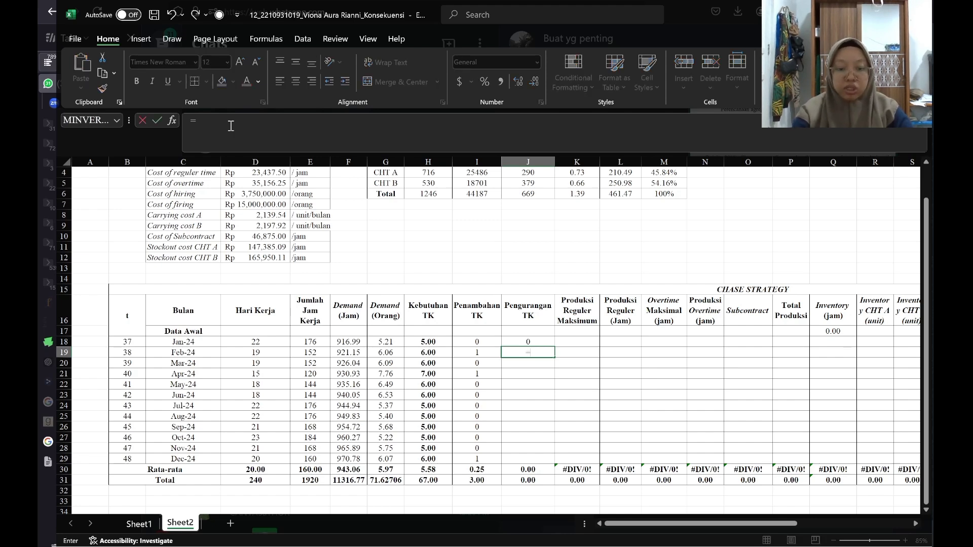
{"action": "key", "text": "Left"}
{"action": "key", "text": "Left"}
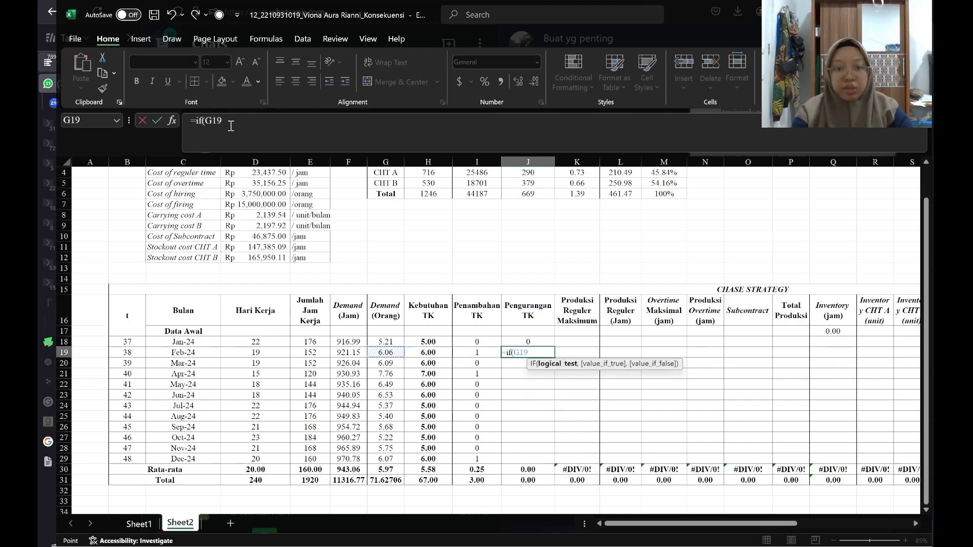
{"action": "type", "text": "<"}
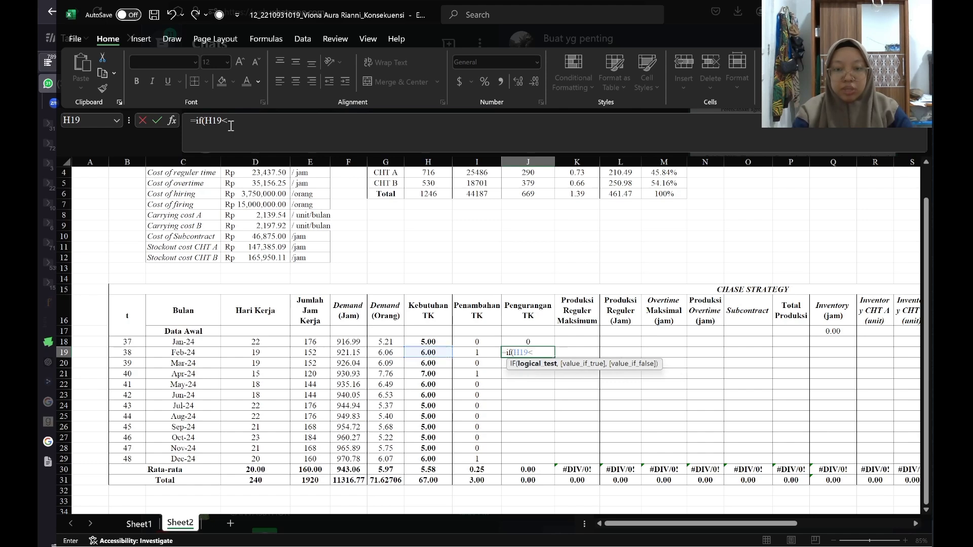
{"action": "key", "text": "Up"}
{"action": "type", "text": ","}
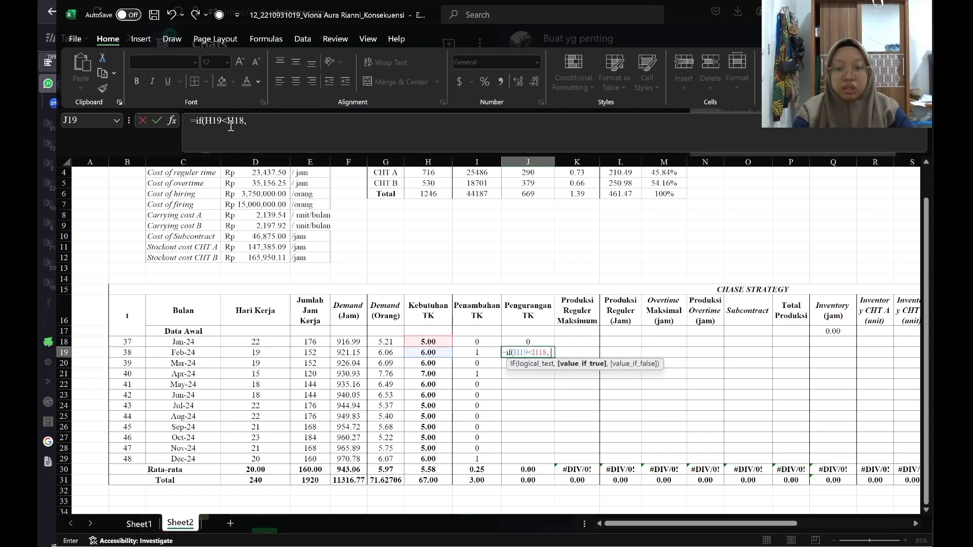
{"action": "key", "text": "Left"}
{"action": "key", "text": "Left"}
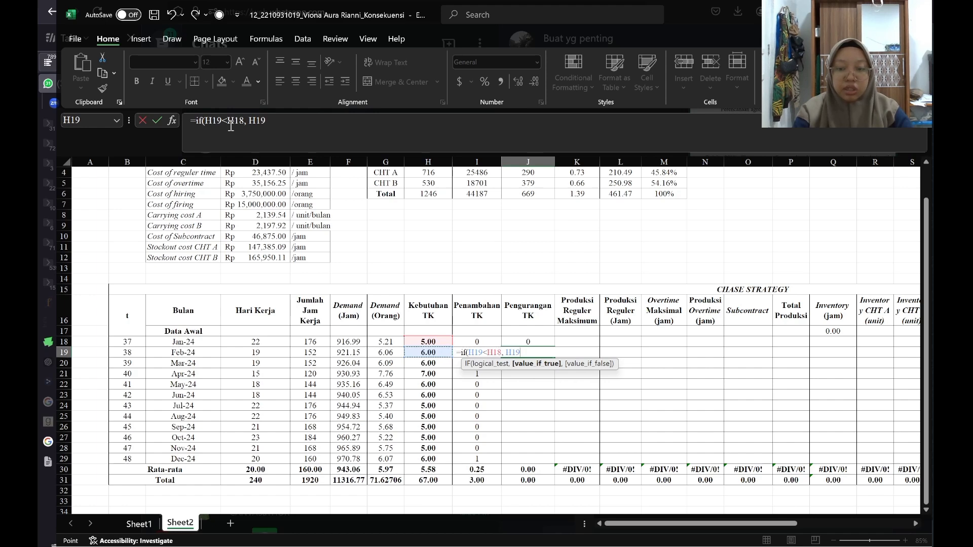
{"action": "key", "text": "BackSpace"}
{"action": "key", "text": "BackSpace"}
{"action": "key", "text": "BackSpace"}
{"action": "type", "text": "abs("}
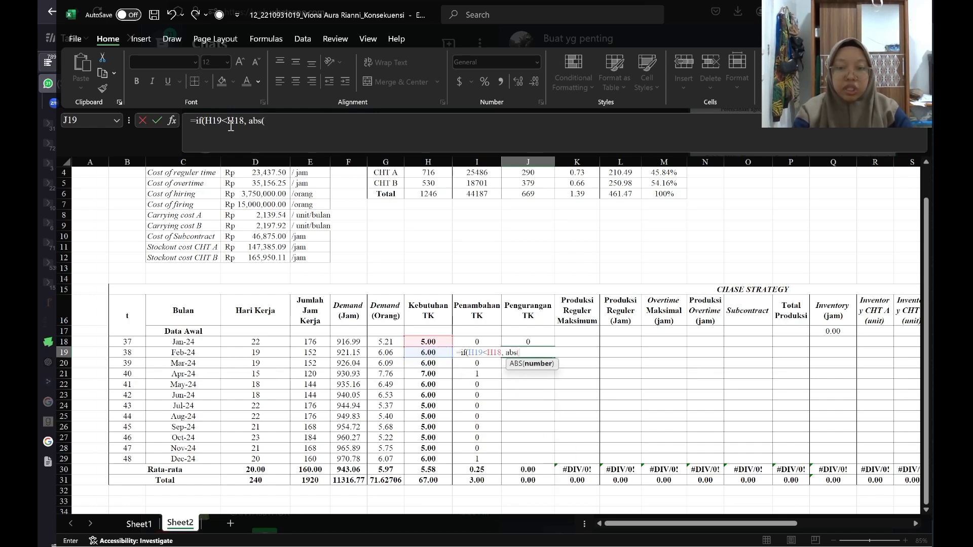
{"action": "key", "text": "Left"}
{"action": "key", "text": "Left"}
{"action": "type", "text": "-"}
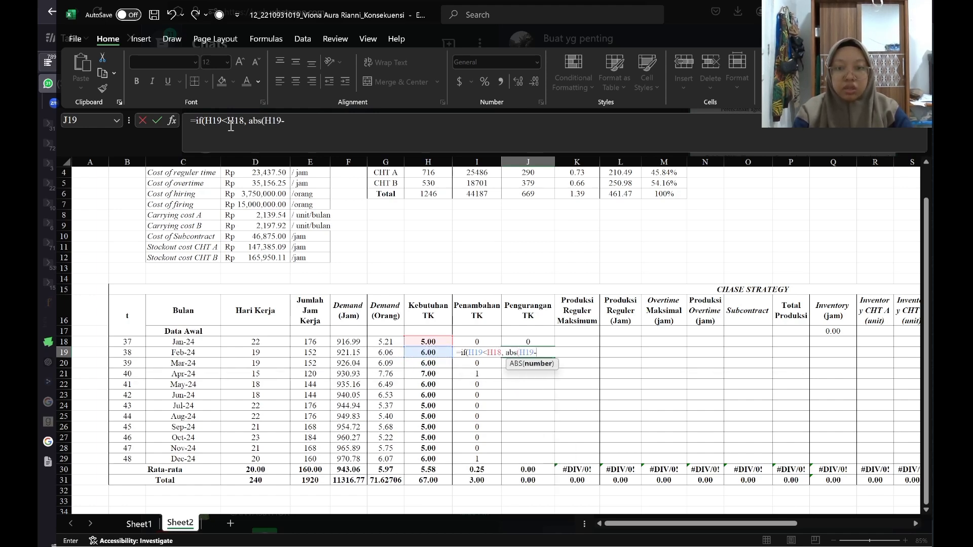
{"action": "key", "text": "Left"}
{"action": "key", "text": "Left"}
{"action": "key", "text": "Up"}
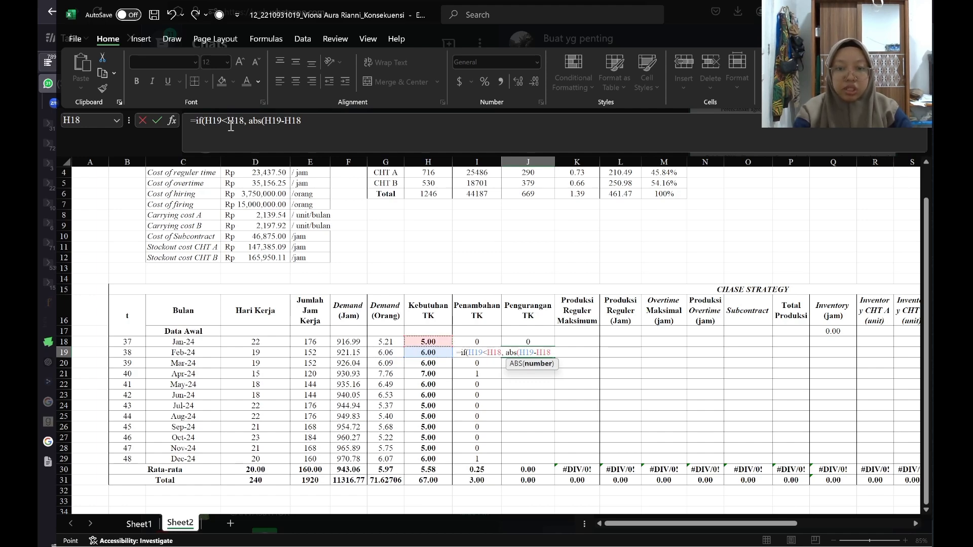
{"action": "type", "text": "),0"}
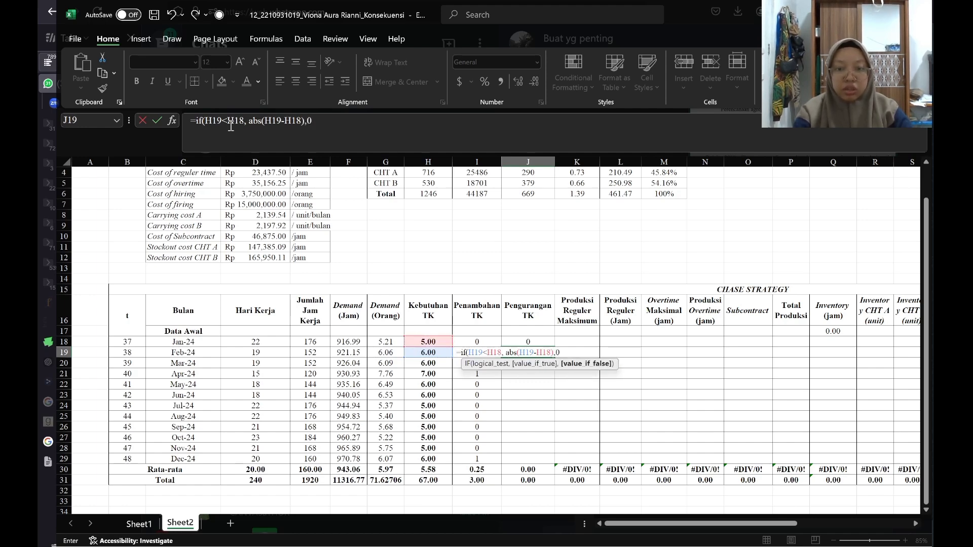
{"action": "key", "text": "Return"}
- Fill the Pengurangan TK formula from J19 down through December in J29
{"action": "key", "text": "Up"}
{"action": "key", "text": "ctrl+shift+Down"}
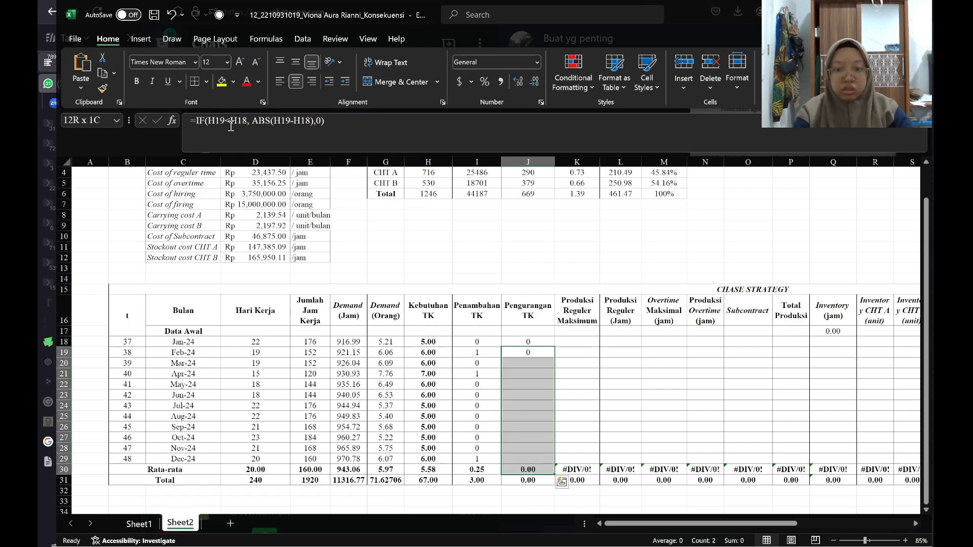
{"action": "key", "text": "shift+Up"}
{"action": "key", "text": "ctrl+d"}
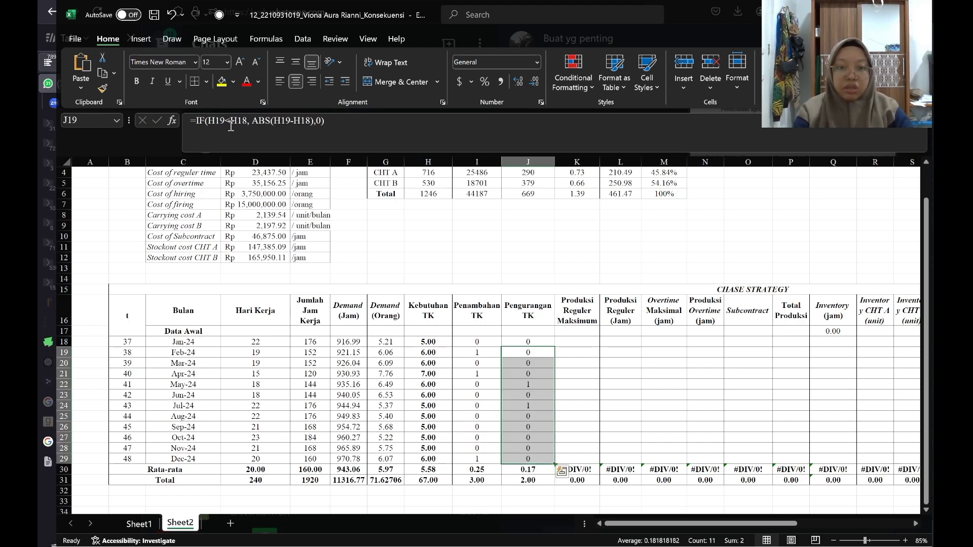
- Calculate January's Produksi Reguler Maksimum in K18 by multiplying Jumlah Jam Kerja by Kebutuhan TK with =E18*H18
{"action": "key", "text": "Down"}
{"action": "key", "text": "Up"}
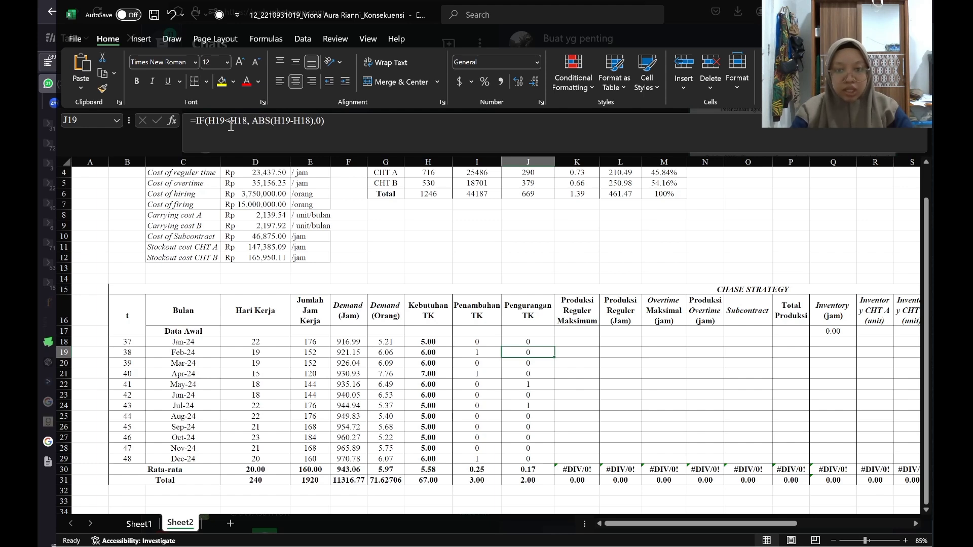
{"action": "key", "text": "Up"}
{"action": "key", "text": "Right"}
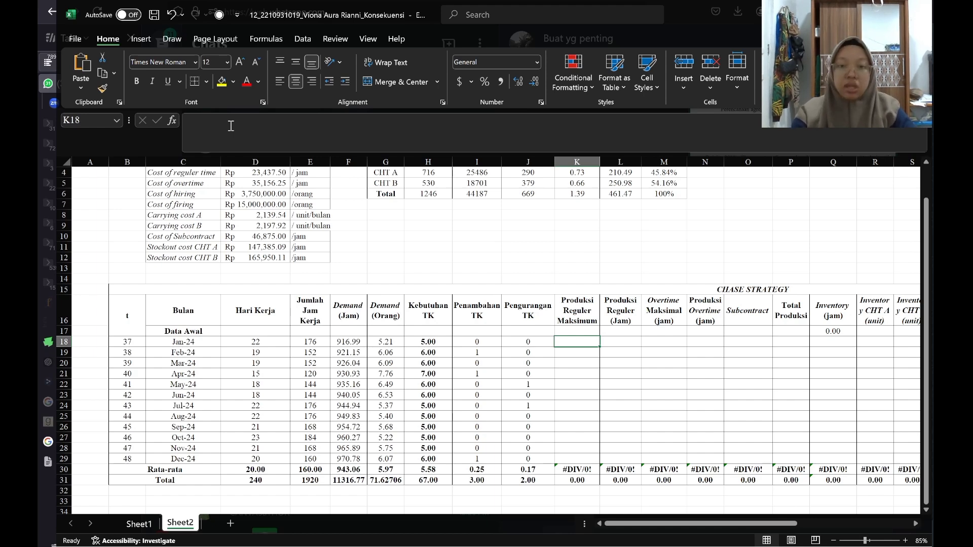
{"action": "type", "text": "="}
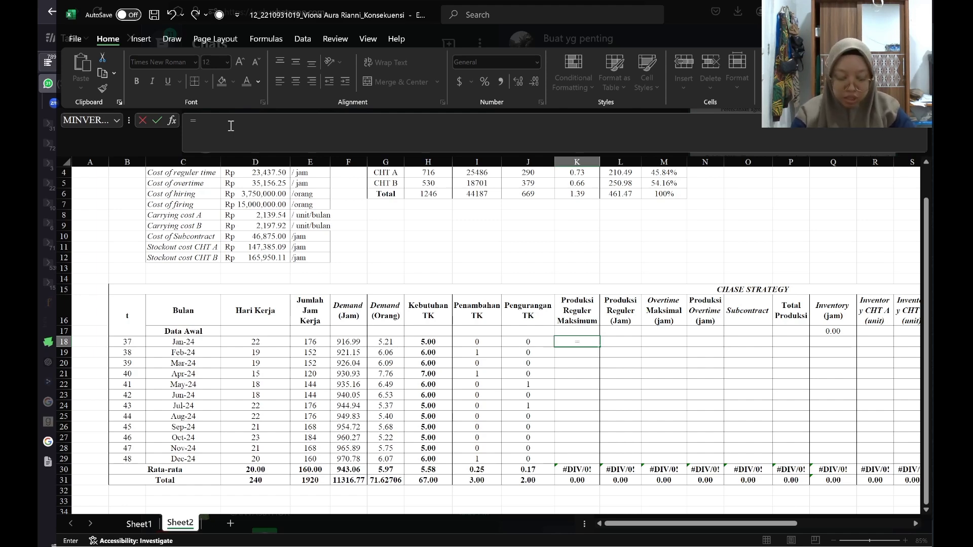
{"action": "key", "text": "Left"}
{"action": "key", "text": "Left"}
{"action": "key", "text": "Left"}
{"action": "key", "text": "Left"}
{"action": "key", "text": "Left"}
{"action": "key", "text": "Left"}
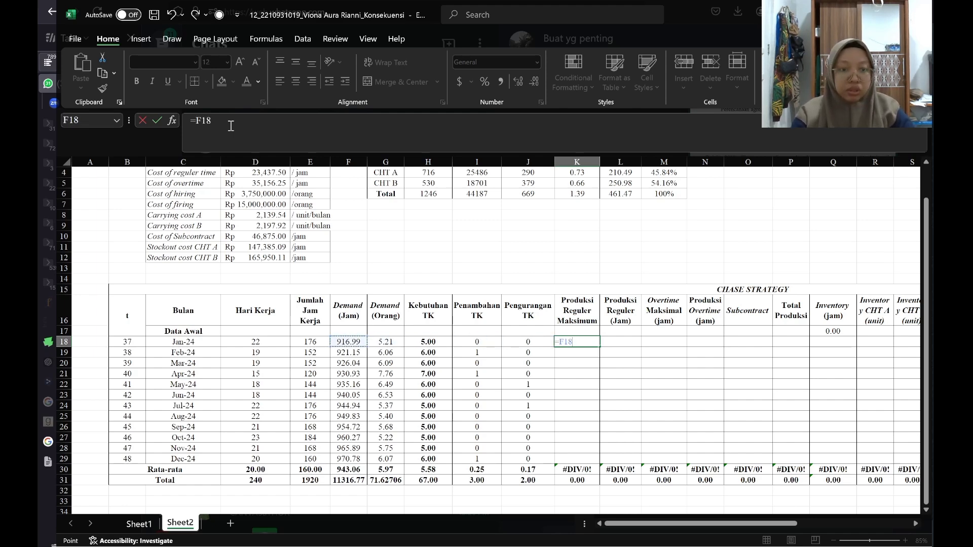
{"action": "type", "text": "*"}
{"action": "key", "text": "Left"}
{"action": "key", "text": "Left"}
{"action": "key", "text": "Left"}
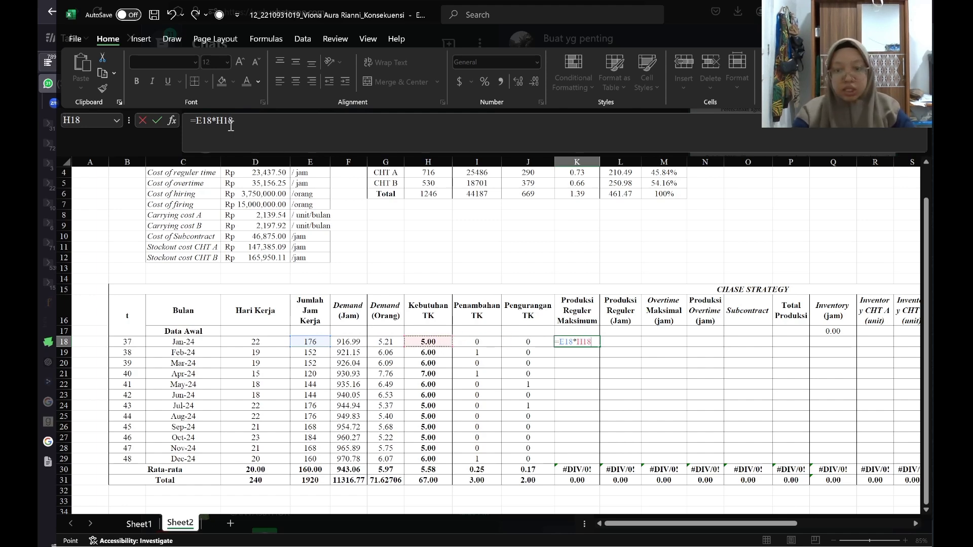
{"action": "key", "text": "Return"}
{"action": "key", "text": "Up"}
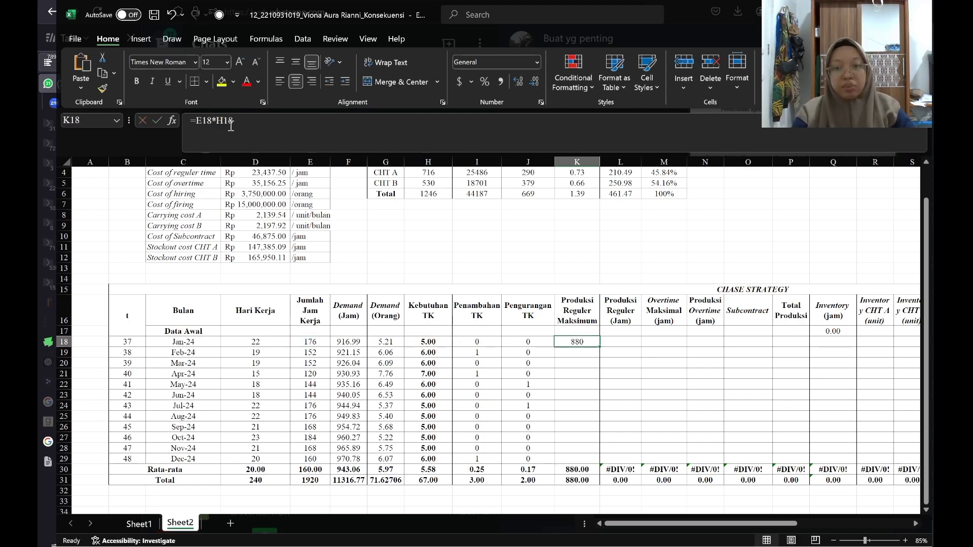
- Fill the Produksi Reguler Maksimum formula from K18 down through December in K29
{"action": "key", "text": "shift+Down"}
{"action": "key", "text": "shift+Down"}
{"action": "key", "text": "shift+Down"}
{"action": "key", "text": "shift+Down"}
{"action": "key", "text": "shift+Down"}
{"action": "key", "text": "shift+Down"}
{"action": "key", "text": "shift+Down"}
{"action": "key", "text": "shift+Down"}
{"action": "key", "text": "shift+Down"}
{"action": "key", "text": "shift+Down"}
{"action": "key", "text": "shift+Down"}
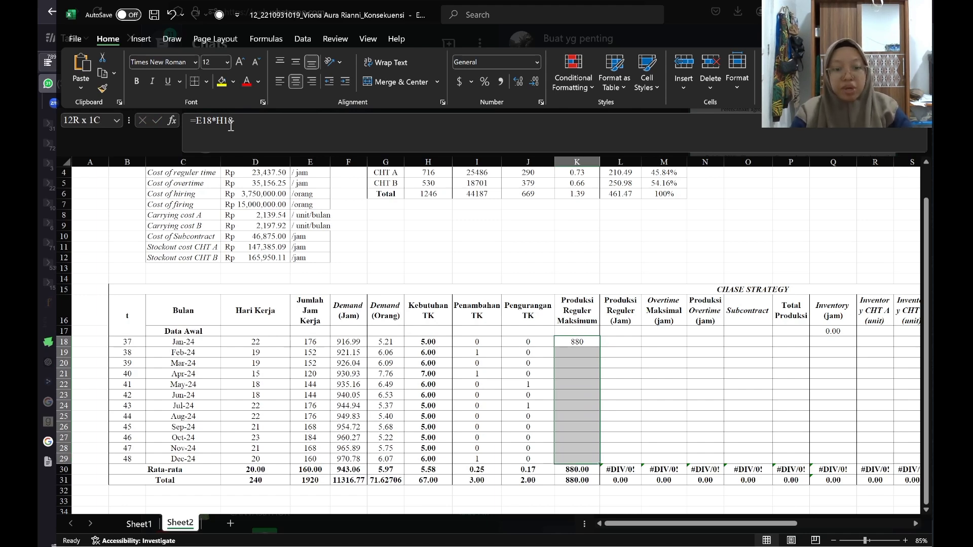
{"action": "key", "text": "ctrl+d"}
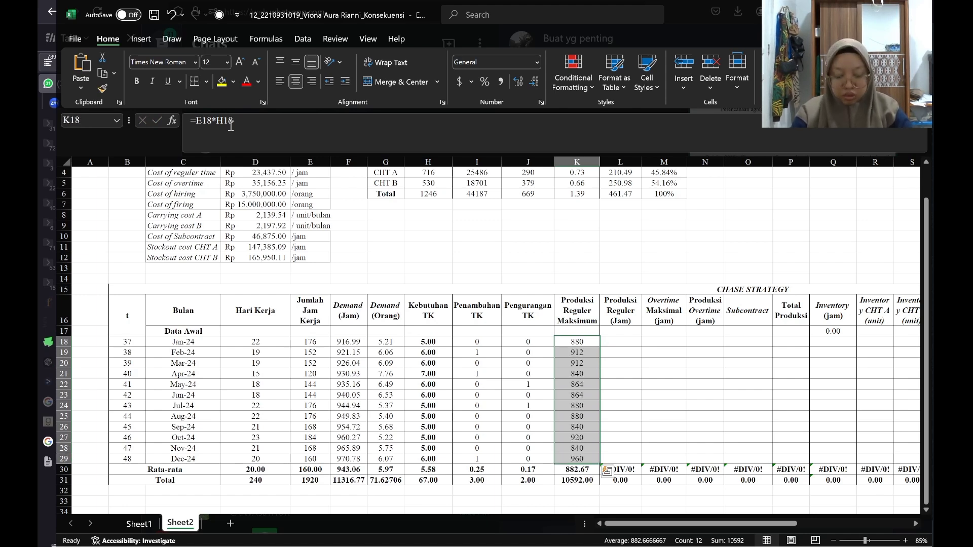
{"action": "key", "text": "Up"}
{"action": "key", "text": "Down"}
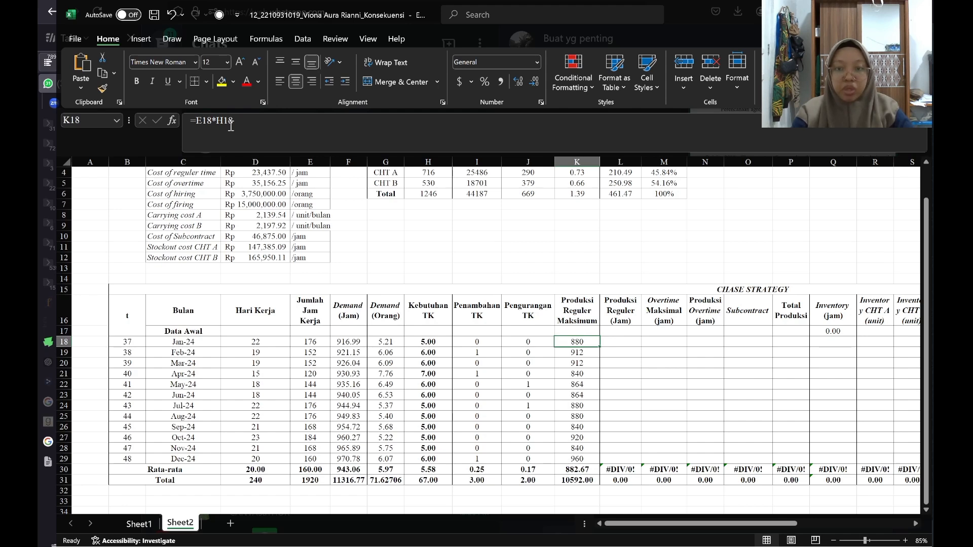
- Review January's and February's Produksi Reguler Maksimum alongside February's worker addition and reduction cells
{"action": "key", "text": "Right"}
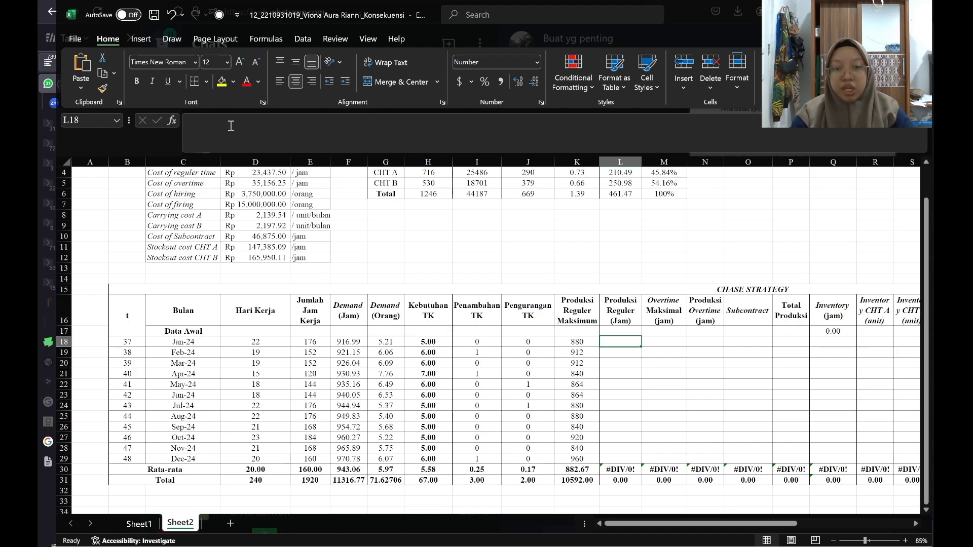
{"action": "key", "text": "Left"}
{"action": "key", "text": "Right"}
{"action": "key", "text": "Left"}
{"action": "key", "text": "Right"}
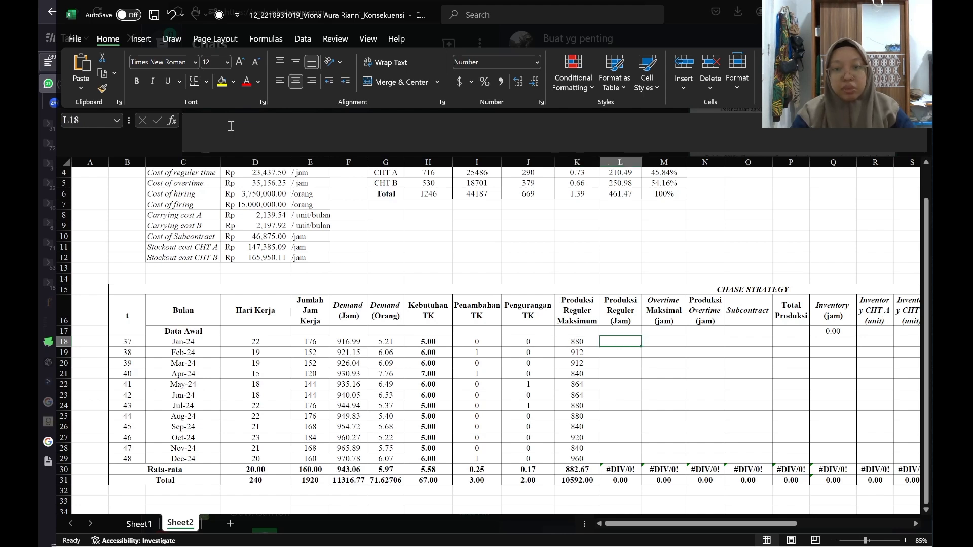
{"action": "key", "text": "Down"}
{"action": "key", "text": "Left"}
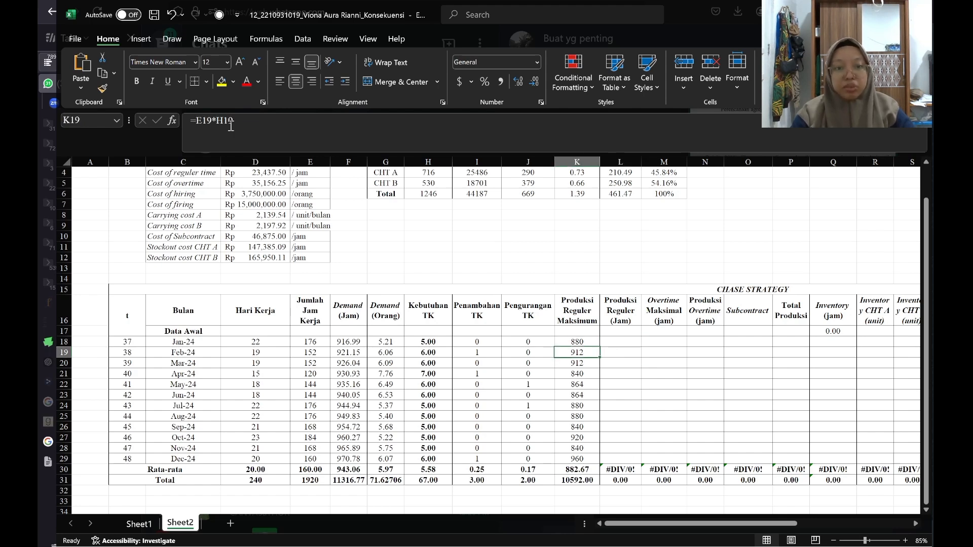
{"action": "key", "text": "Left"}
{"action": "key", "text": "Left"}
{"action": "key", "text": "Right"}
{"action": "key", "text": "Right"}
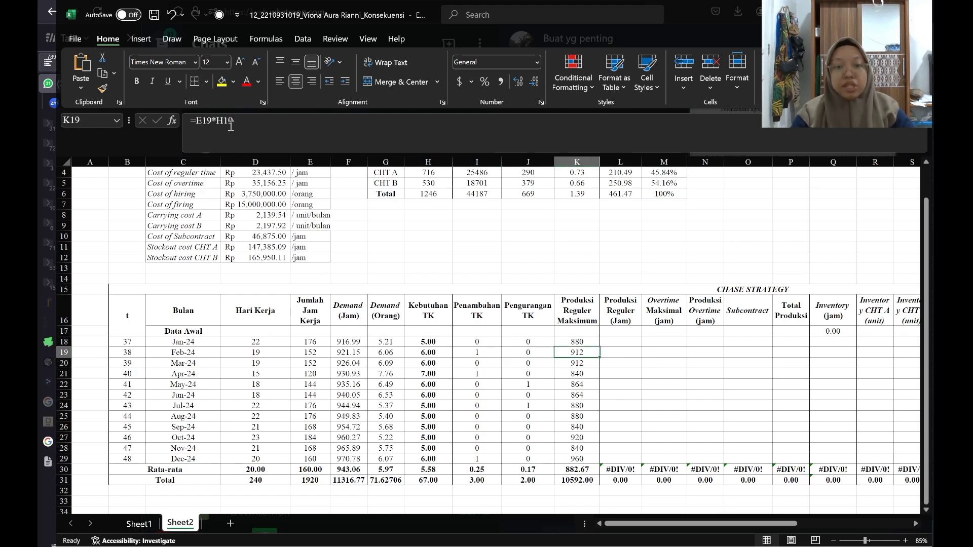
{"action": "key", "text": "Right"}
{"action": "key", "text": "Up"}
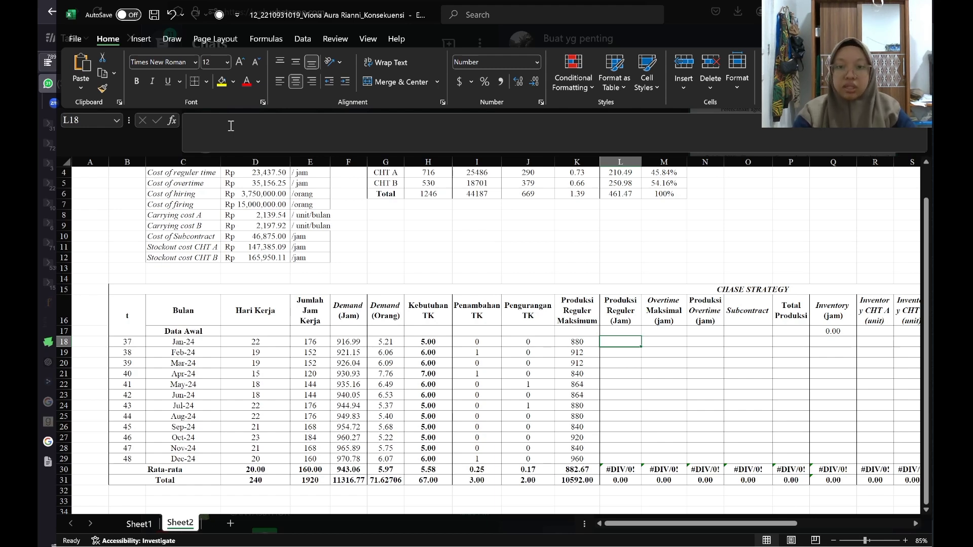
- Calculate January's Produksi Reguler (Jam) in L18, capped at the hourly demand, with =IF(K18>F18,F18,K18)
{"action": "type", "text": "="}
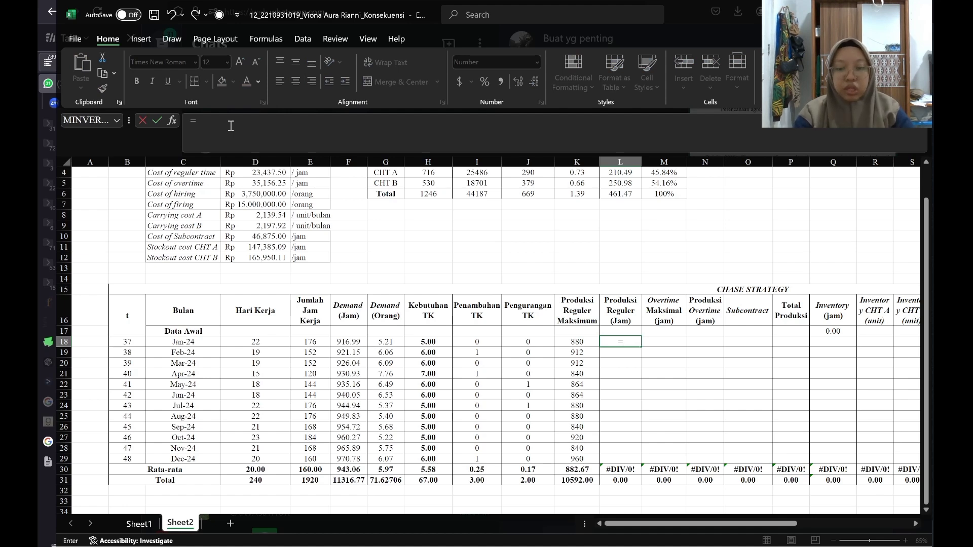
{"action": "type", "text": "if("}
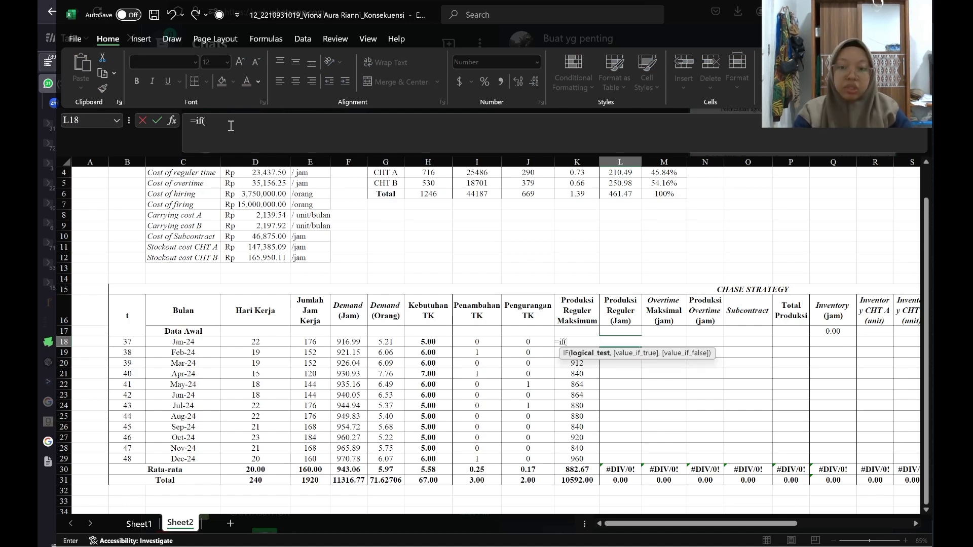
{"action": "key", "text": "Left"}
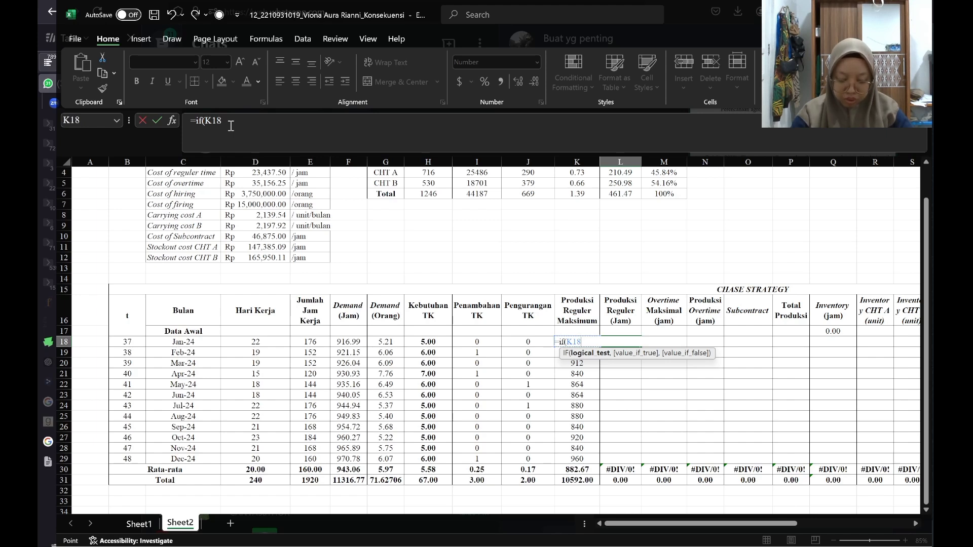
{"action": "type", "text": ">"}
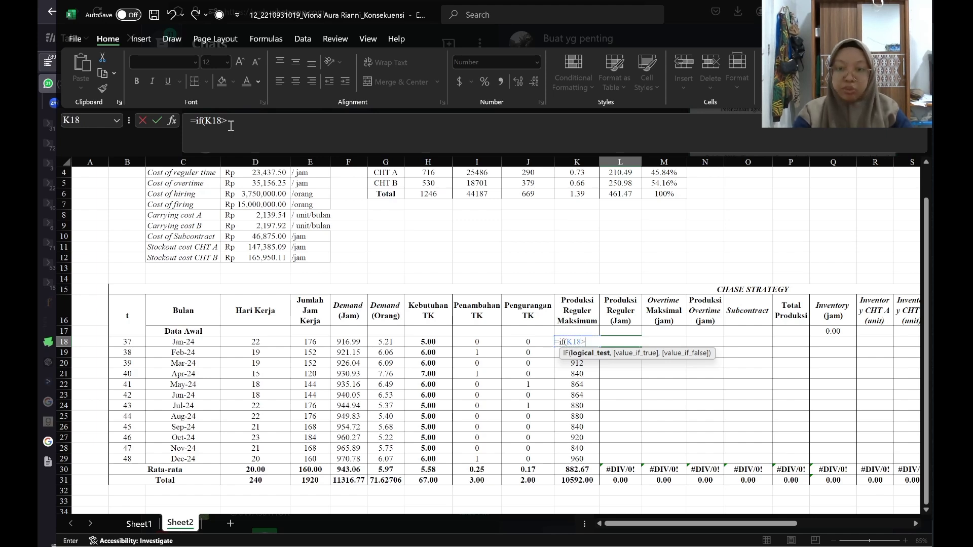
{"action": "key", "text": "Left"}
{"action": "key", "text": "Left"}
{"action": "key", "text": "Left"}
{"action": "key", "text": "Left"}
{"action": "key", "text": "Left"}
{"action": "key", "text": "Left"}
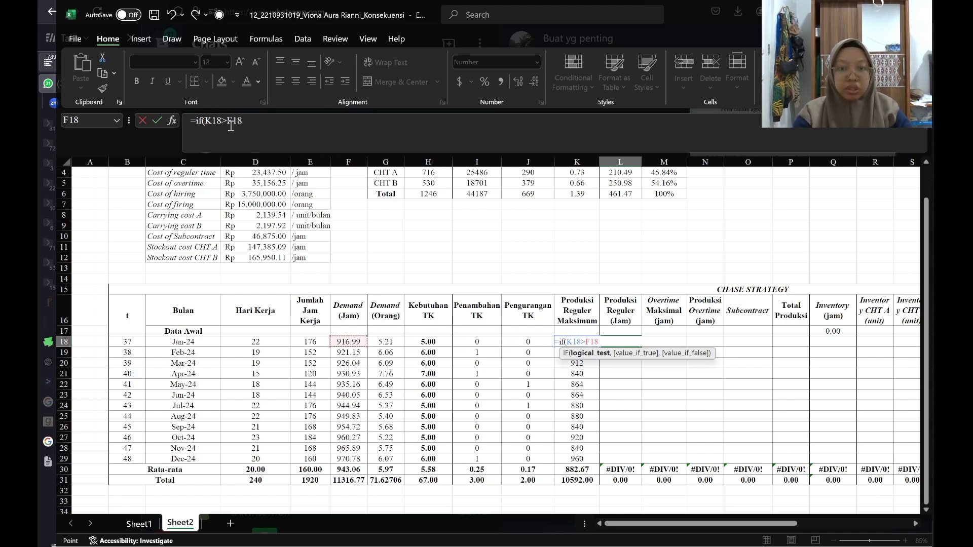
{"action": "type", "text": ","}
{"action": "key", "text": "Left"}
{"action": "key", "text": "Left"}
{"action": "key", "text": "Left"}
{"action": "key", "text": "Left"}
{"action": "key", "text": "Left"}
{"action": "key", "text": "Left"}
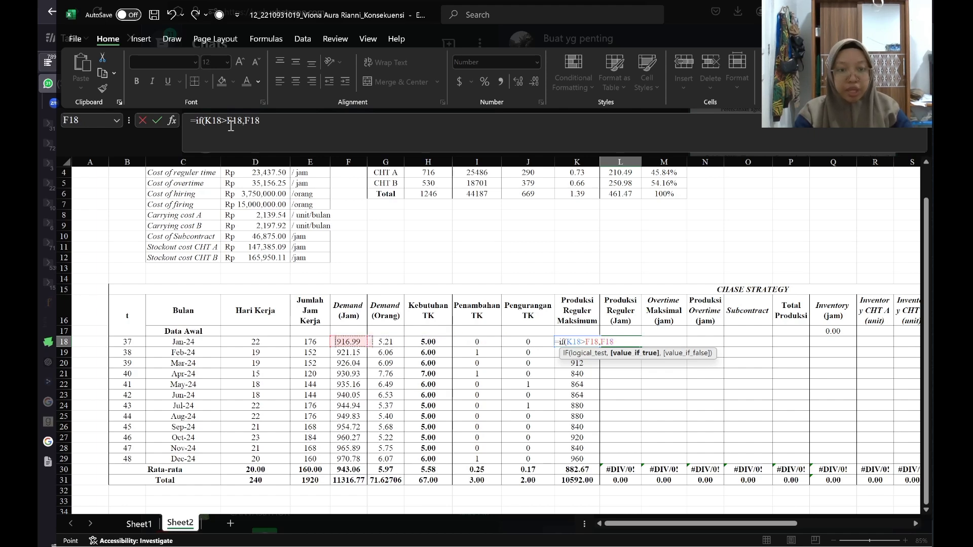
{"action": "type", "text": ","}
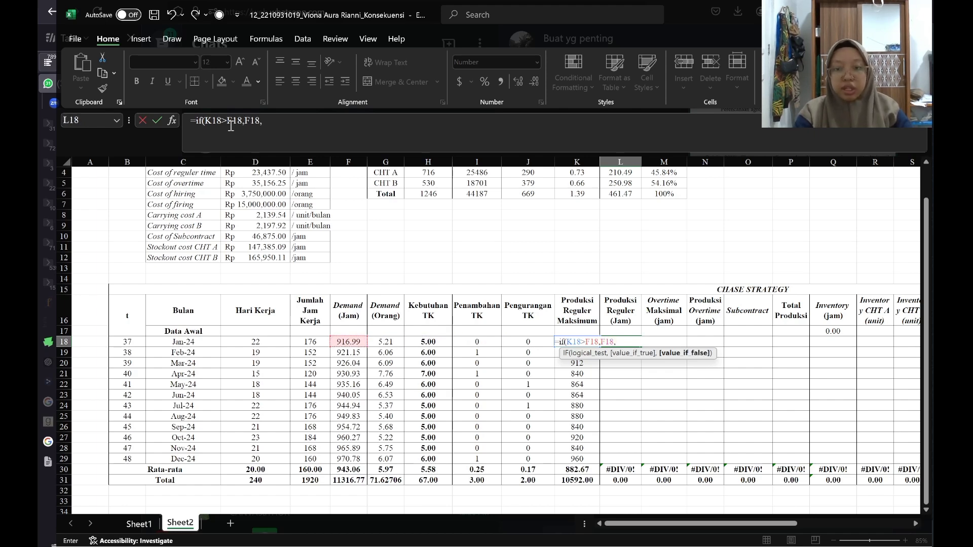
{"action": "key", "text": "Left"}
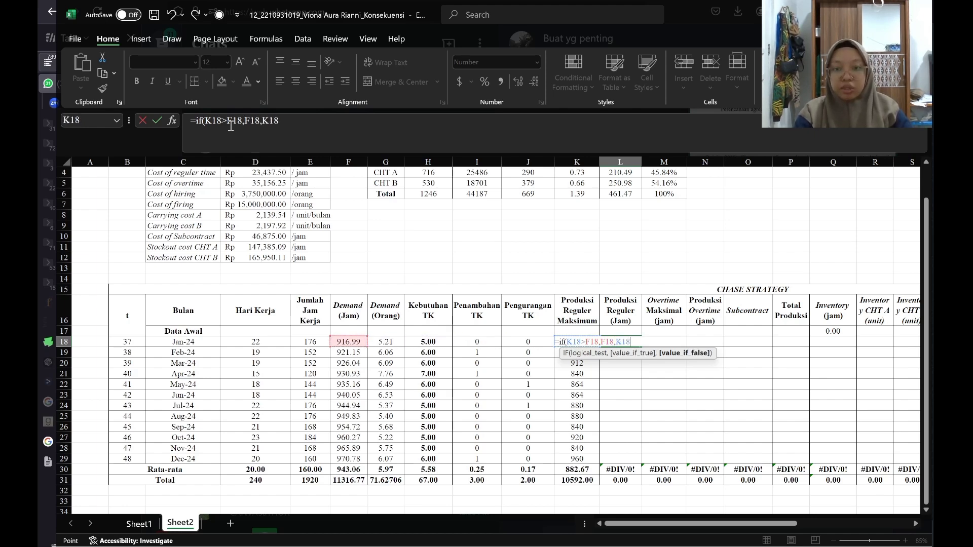
{"action": "type", "text": ")"}
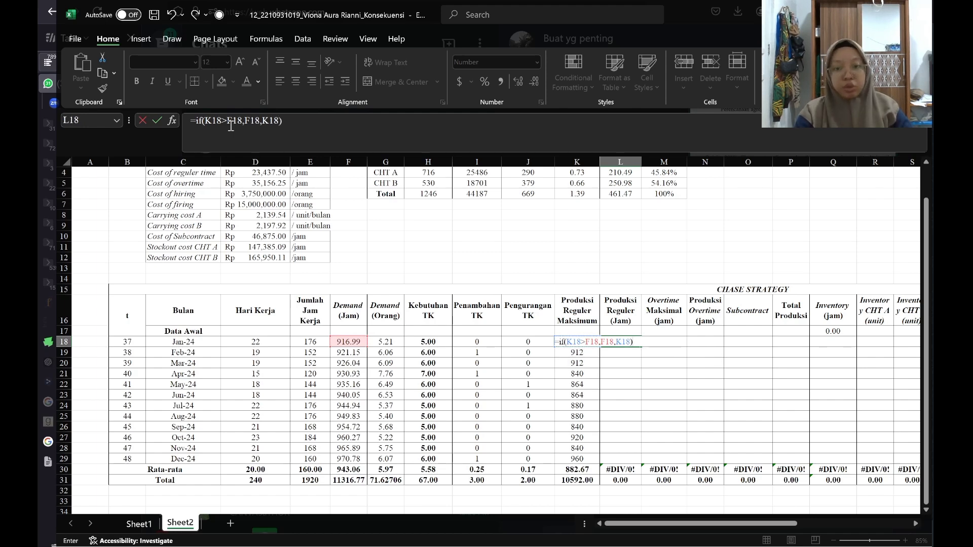
{"action": "key", "text": "Return"}
{"action": "key", "text": "Up"}
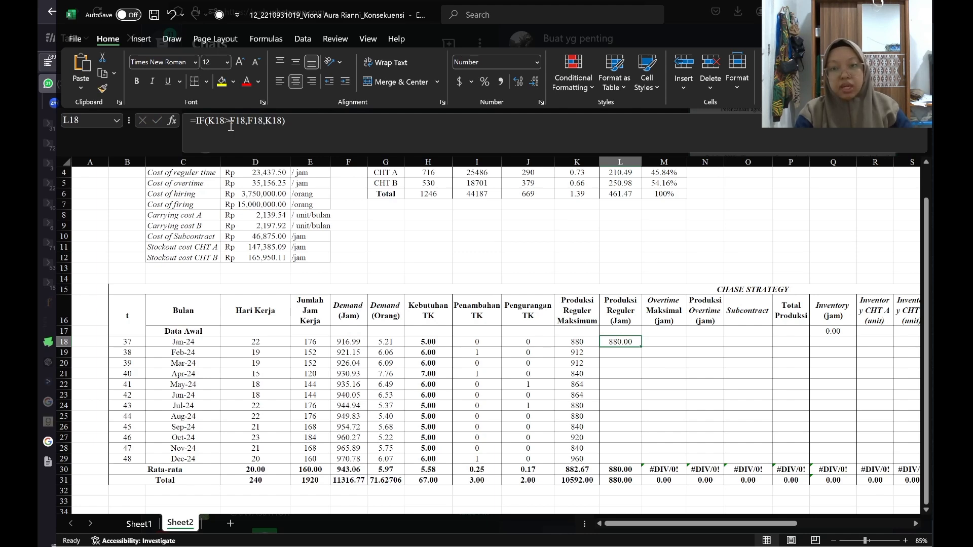
- Compare January's Produksi Reguler Maksimum in K18 with its Demand (Jam) in F18 to check the L18 formula
{"action": "key", "text": "Left"}
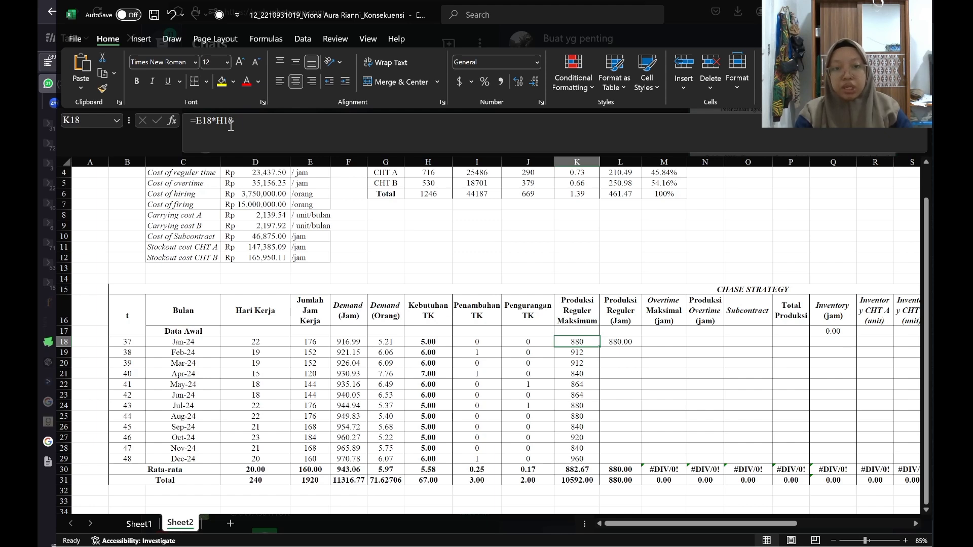
{"action": "key", "text": "Left"}
{"action": "key", "text": "Left"}
{"action": "key", "text": "Left"}
{"action": "key", "text": "Left"}
{"action": "key", "text": "Left"}
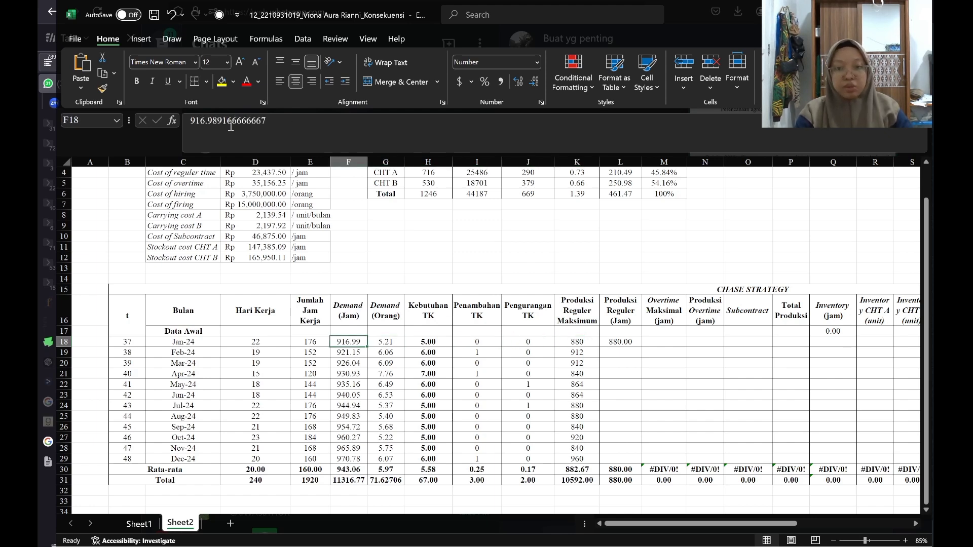
{"action": "key", "text": "Right"}
{"action": "key", "text": "Right"}
{"action": "key", "text": "Right"}
{"action": "key", "text": "Right"}
{"action": "key", "text": "Right"}
{"action": "key", "text": "Right"}
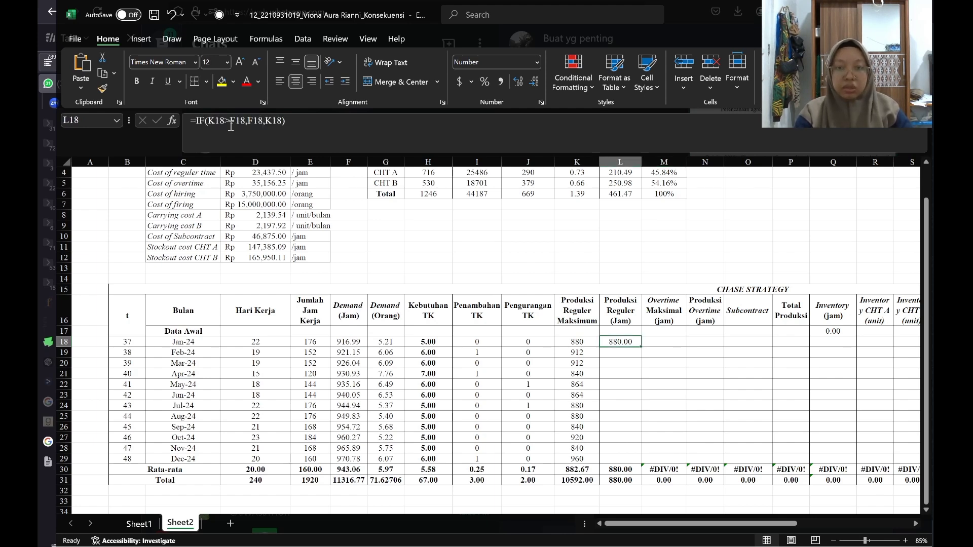
- Fill the Produksi Reguler (Jam) formula from L18 down through December in L29
{"action": "key", "text": "shift+Down"}
{"action": "key", "text": "shift+Down"}
{"action": "key", "text": "shift+Down"}
{"action": "key", "text": "shift+Down"}
{"action": "key", "text": "shift+Down"}
{"action": "key", "text": "shift+Down"}
{"action": "key", "text": "shift+Down"}
{"action": "key", "text": "shift+Down"}
{"action": "key", "text": "shift+Down"}
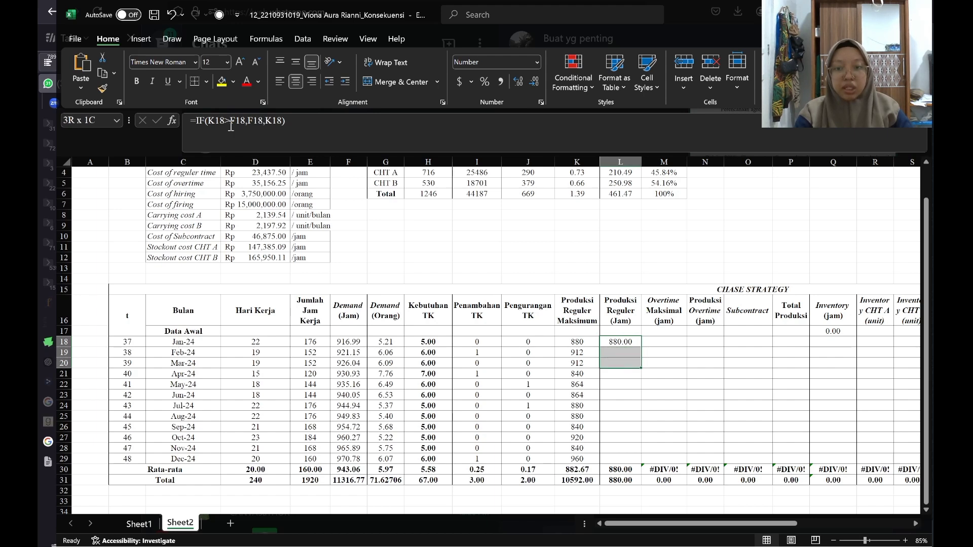
{"action": "key", "text": "shift+Down"}
{"action": "key", "text": "shift+Down"}
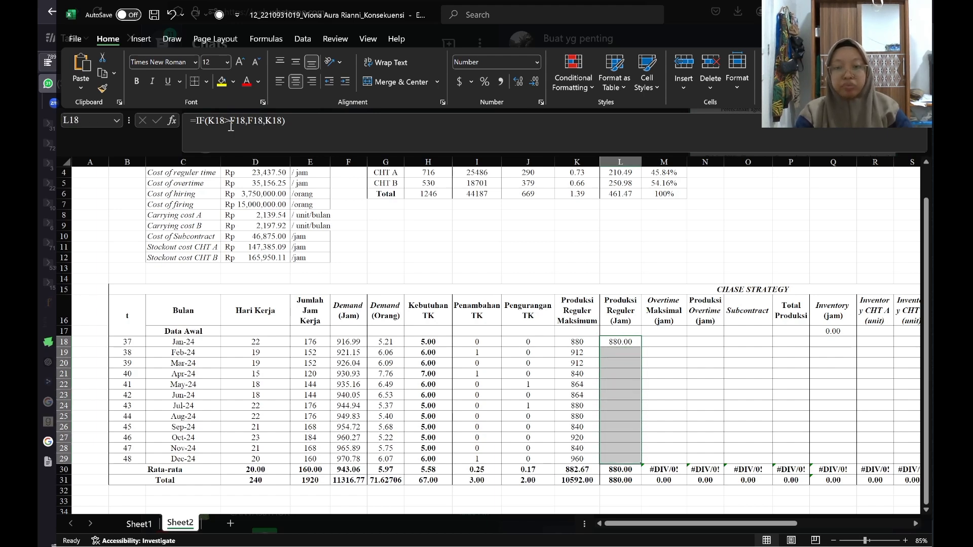
{"action": "key", "text": "ctrl+d"}
{"action": "key", "text": "Right"}
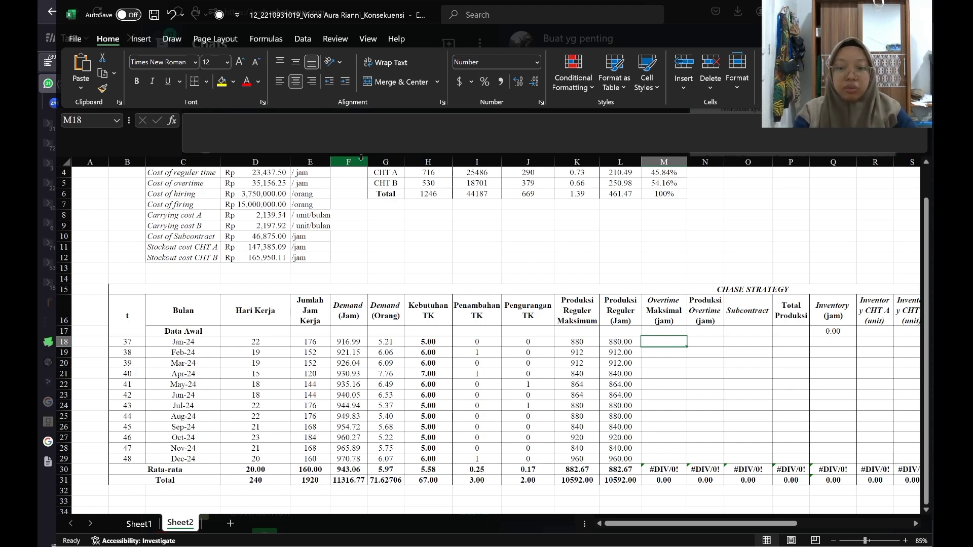
{"action": "type", "text": "("}
{"action": "key", "text": "Left"}
{"action": "key", "text": "Left"}
{"action": "key", "text": "Left"}
{"action": "key", "text": "Left"}
{"action": "key", "text": "Left"}
{"action": "key", "text": "Left"}
{"action": "key", "text": "Left"}
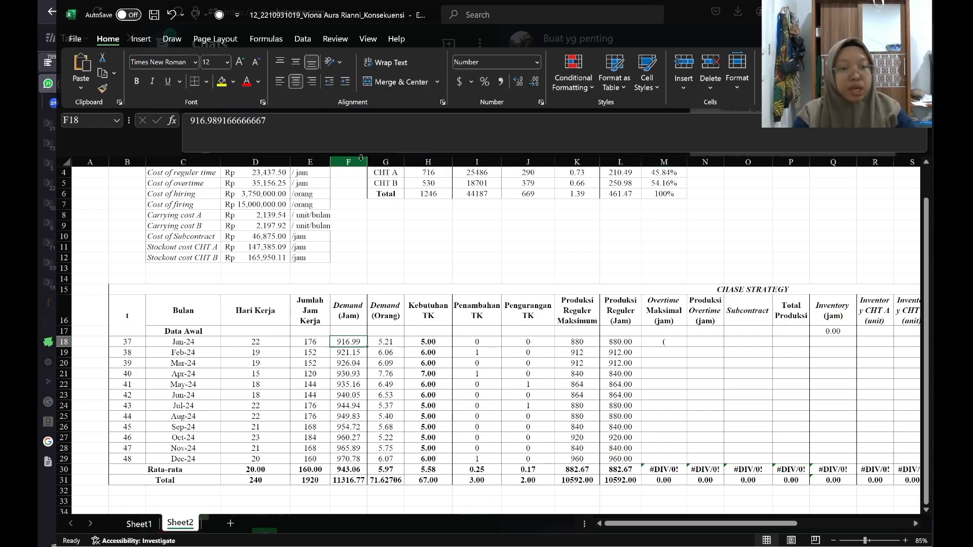
{"action": "key", "text": "Left"}
{"action": "key", "text": "Left"}
{"action": "type", "text": "?5)"}
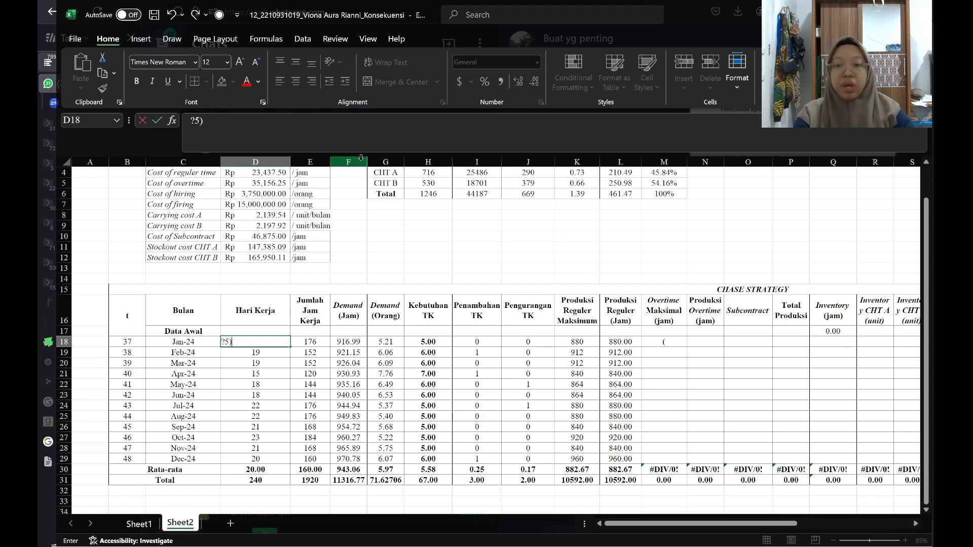
{"action": "key", "text": "Escape"}
{"action": "key", "text": "ctrl+z"}
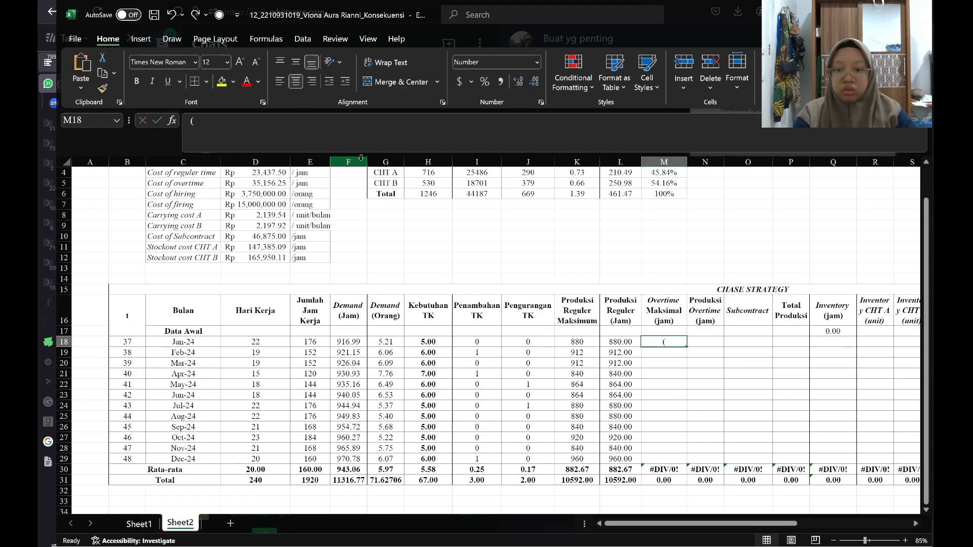
{"action": "type", "text": "="}
{"action": "key", "text": "Left"}
{"action": "key", "text": "Left"}
{"action": "key", "text": "Left"}
{"action": "key", "text": "Left"}
{"action": "key", "text": "Left"}
{"action": "key", "text": "Left"}
{"action": "key", "text": "Left"}
{"action": "key", "text": "Left"}
{"action": "key", "text": "Left"}
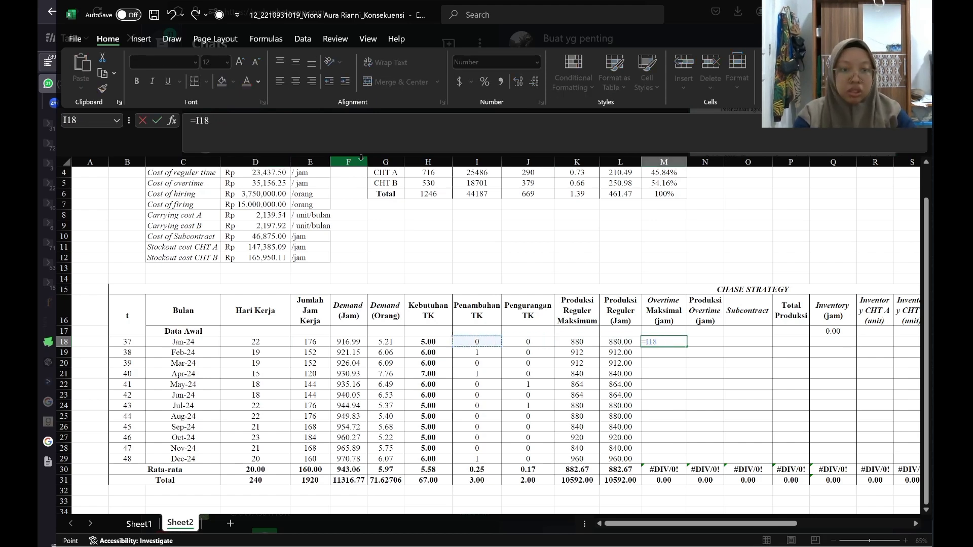
{"action": "type", "text": "/5"}
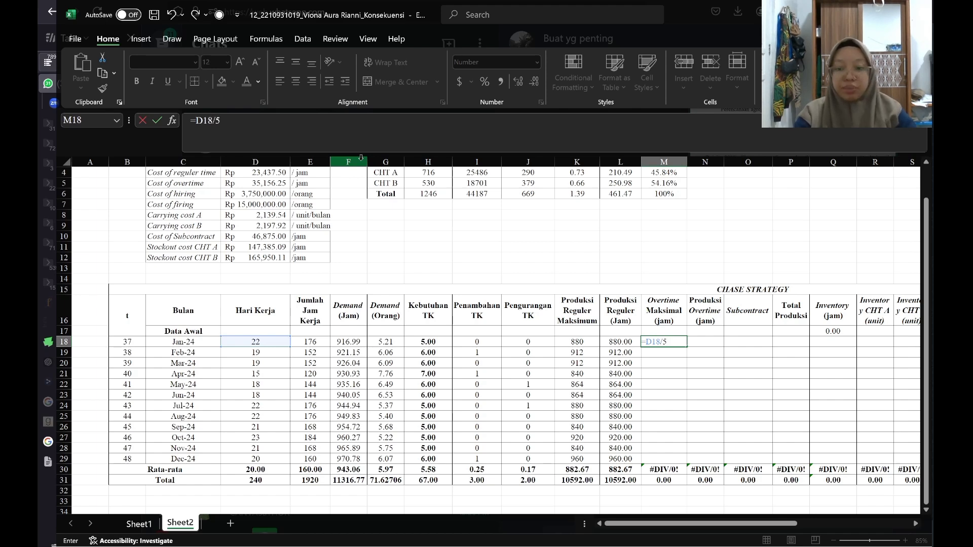
{"action": "key", "text": "BackSpace"}
{"action": "key", "text": "BackSpace"}
{"action": "key", "text": "BackSpace"}
{"action": "key", "text": "BackSpace"}
{"action": "key", "text": "BackSpace"}
- Calculate January's Overtime Maksimal (jam) in M18 with the formula =(D18/5)*18*H18
{"action": "type", "text": "(d1"}
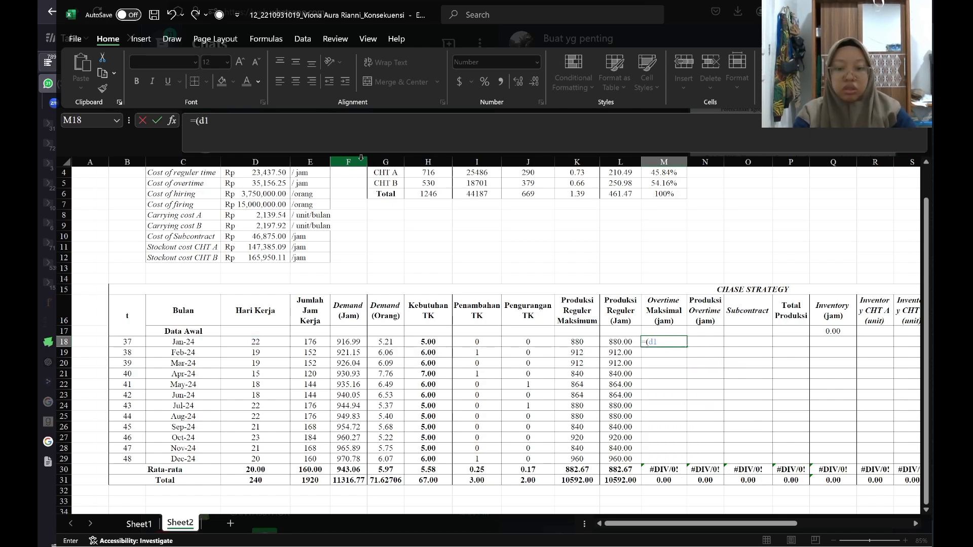
{"action": "type", "text": "8/5"}
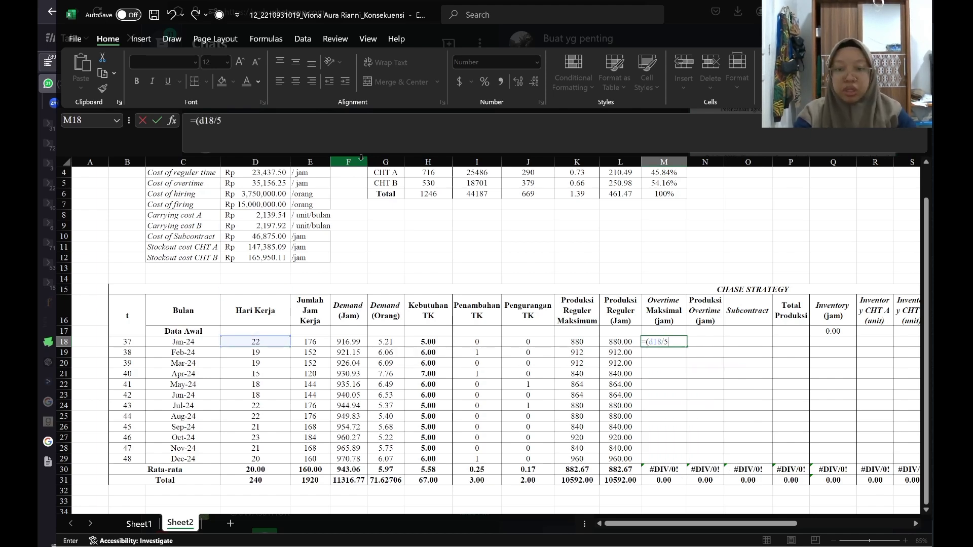
{"action": "type", "text": ")*18"}
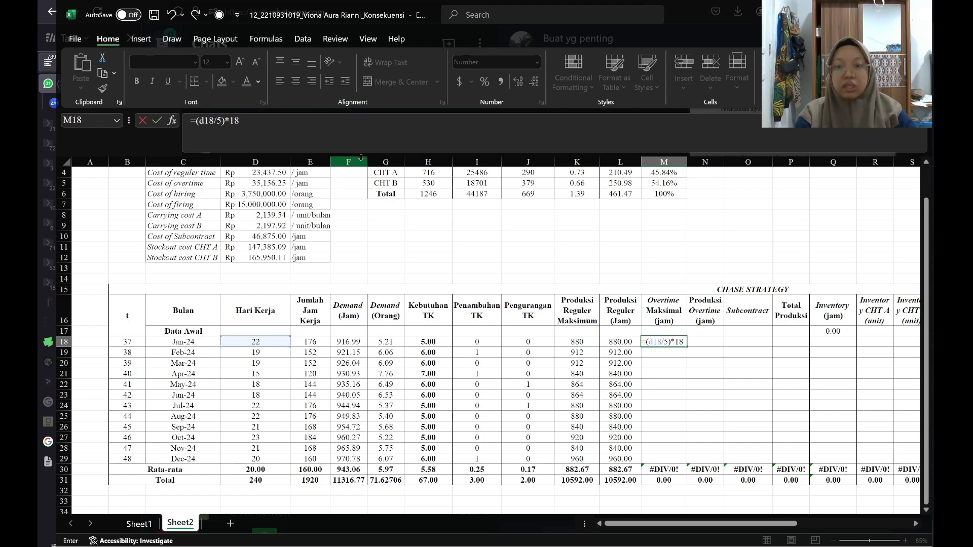
{"action": "type", "text": "*"}
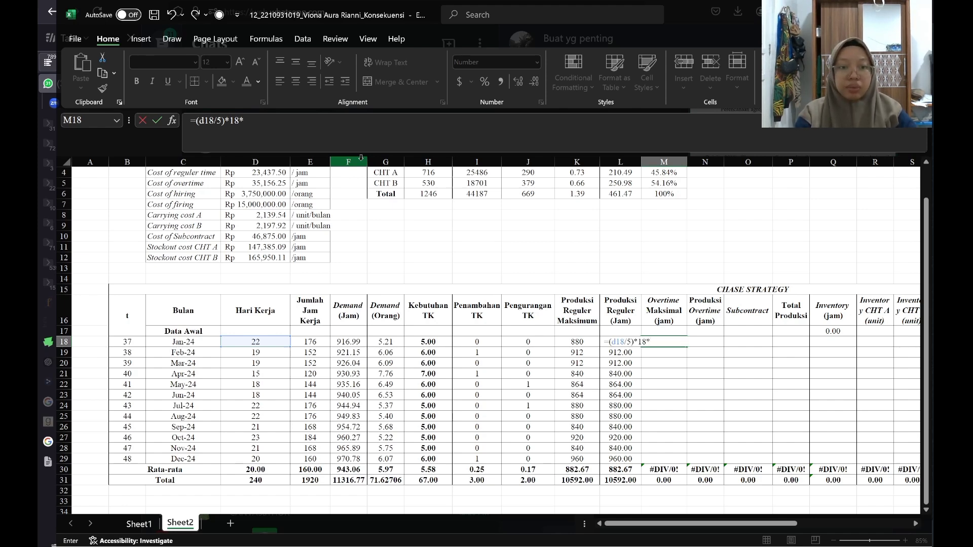
{"action": "key", "text": "Left"}
{"action": "key", "text": "Left"}
{"action": "key", "text": "Left"}
{"action": "key", "text": "Left"}
{"action": "key", "text": "Left"}
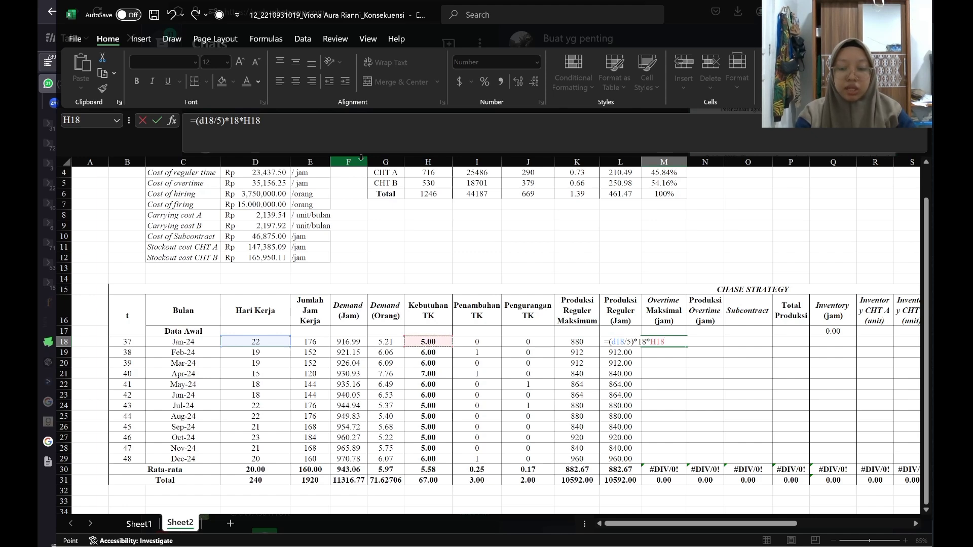
{"action": "type", "text": ")"}
{"action": "key", "text": "Return"}
{"action": "key", "text": "Return"}
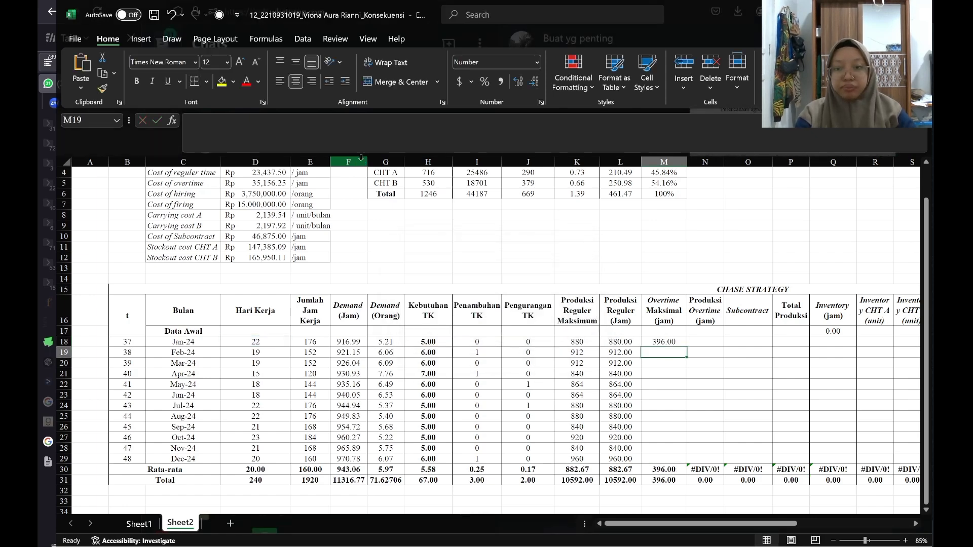
- Fill the Overtime Maksimal (jam) formula from M18 down through December in M29
{"action": "key", "text": "Up"}
{"action": "key", "text": "shift+Down"}
{"action": "key", "text": "shift+Down"}
{"action": "key", "text": "shift+Down"}
{"action": "key", "text": "shift+Down"}
{"action": "key", "text": "shift+Down"}
{"action": "key", "text": "shift+Down"}
{"action": "key", "text": "shift+Down"}
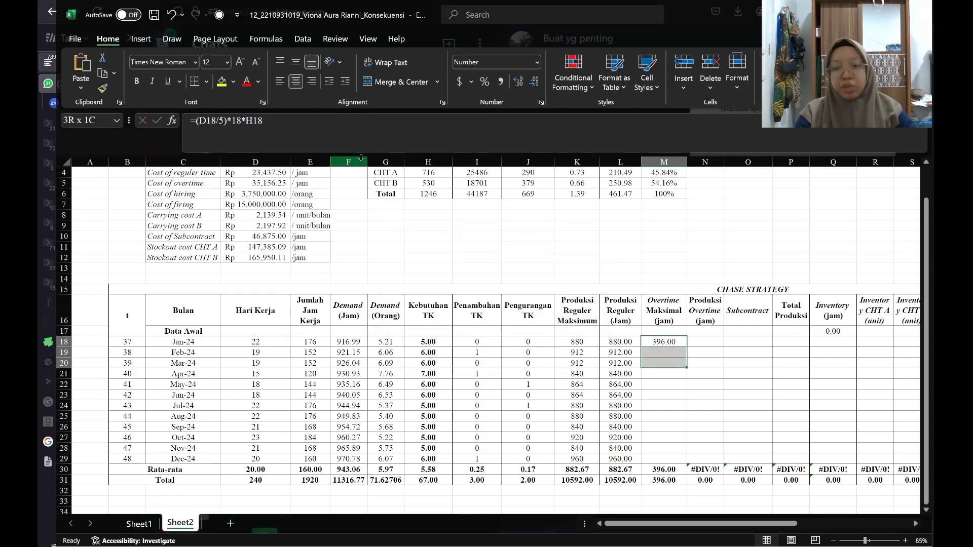
{"action": "key", "text": "shift+Down"}
{"action": "key", "text": "shift+Down"}
{"action": "key", "text": "shift+Down"}
{"action": "key", "text": "shift+Down"}
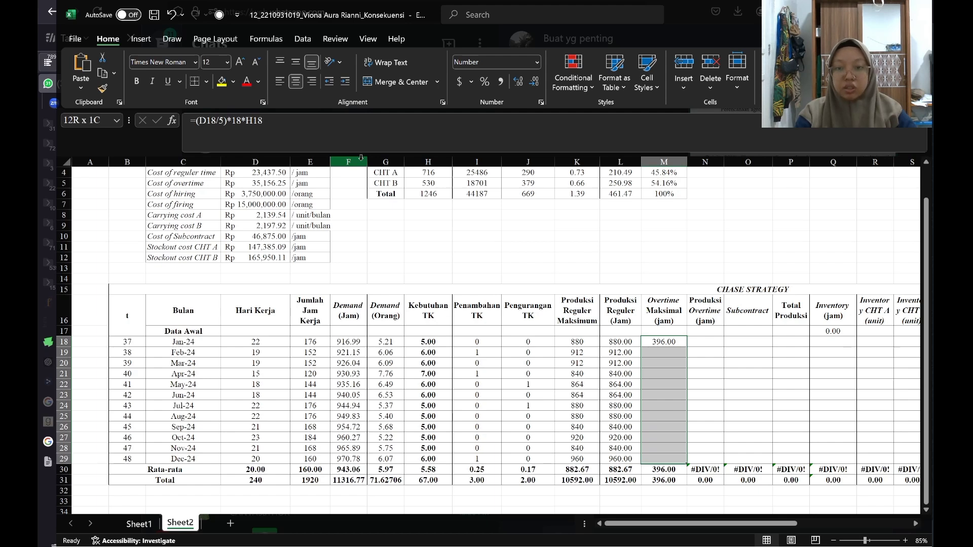
{"action": "key", "text": "ctrl+d"}
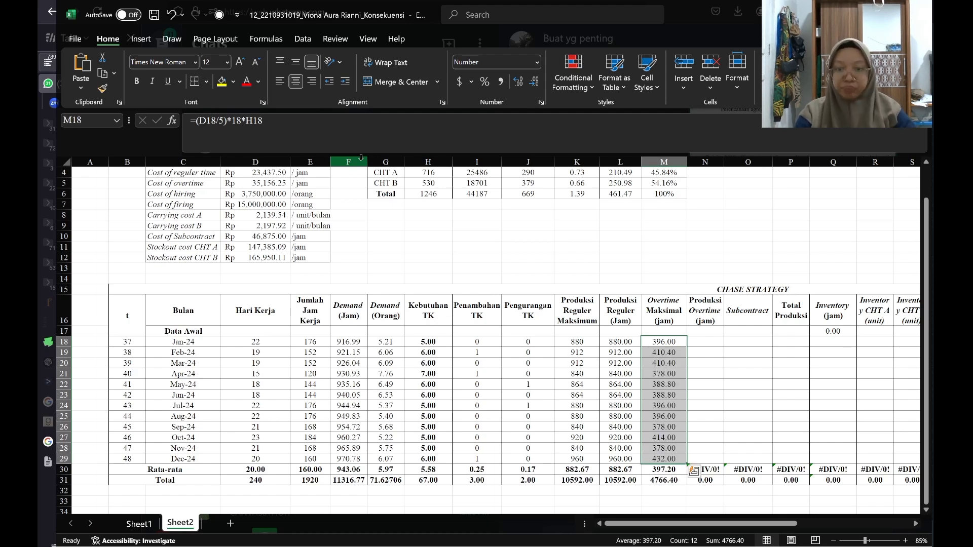
- Review January's demand, labour and regular production cells in row 18 before writing the Produksi Overtime formula in N18
{"action": "key", "text": "Right"}
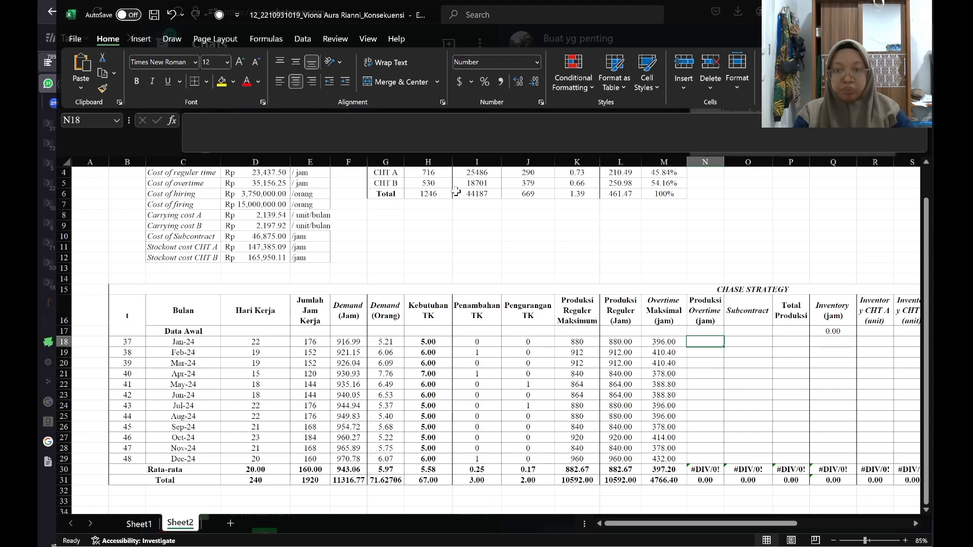
{"action": "key", "text": "Left"}
{"action": "key", "text": "Left"}
{"action": "key", "text": "Left"}
{"action": "key", "text": "Left"}
{"action": "key", "text": "Left"}
{"action": "key", "text": "Left"}
{"action": "key", "text": "Left"}
{"action": "key", "text": "Left"}
{"action": "key", "text": "Left"}
{"action": "key", "text": "Left"}
{"action": "key", "text": "Left"}
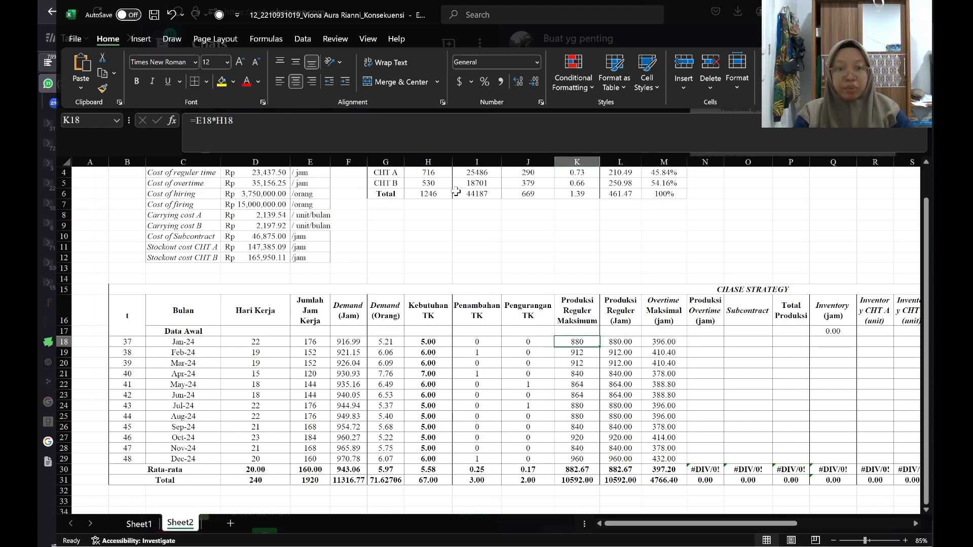
{"action": "key", "text": "Right"}
{"action": "key", "text": "Right"}
{"action": "key", "text": "Right"}
{"action": "key", "text": "Right"}
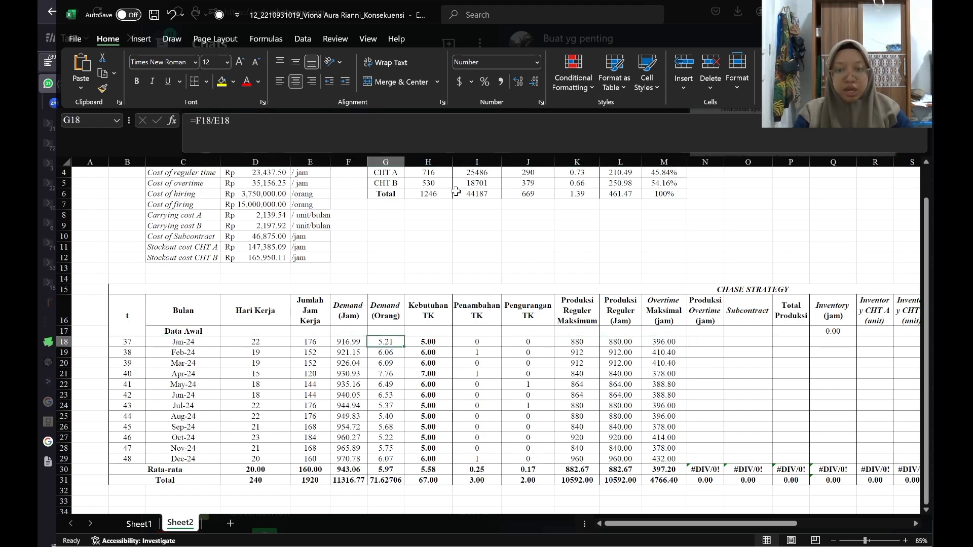
{"action": "key", "text": "Right"}
{"action": "key", "text": "Right"}
{"action": "key", "text": "Right"}
{"action": "key", "text": "Right"}
{"action": "key", "text": "Right"}
{"action": "key", "text": "Right"}
{"action": "key", "text": "Right"}
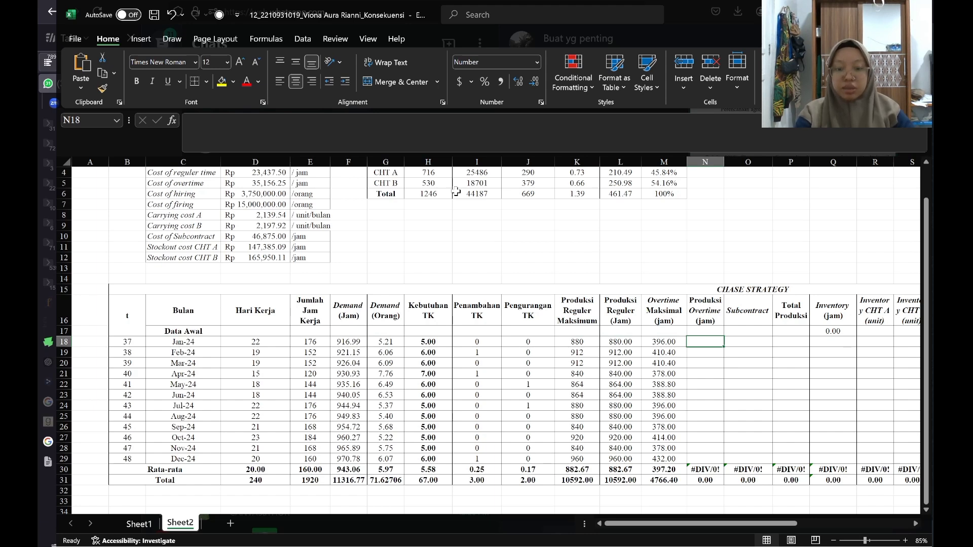
- Calculate January's Produksi Overtime (jam) in N18, capped at the maximum overtime, with =IF(F18>L18,IF(F18-L18>M18,M18,F18-L18))
{"action": "type", "text": "=i"}
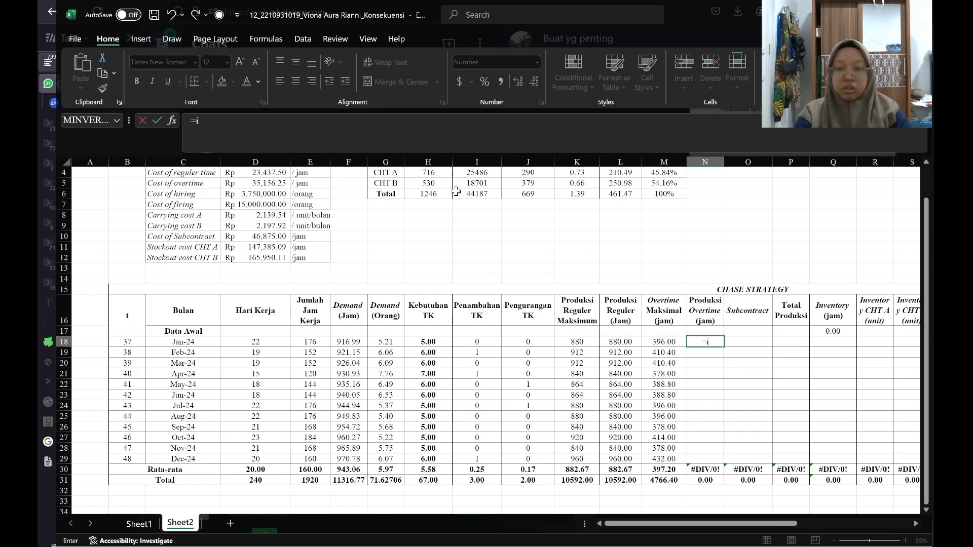
{"action": "type", "text": "f("}
{"action": "key", "text": "Left"}
{"action": "key", "text": "Left"}
{"action": "key", "text": "Left"}
{"action": "key", "text": "Left"}
{"action": "key", "text": "Left"}
{"action": "key", "text": "Left"}
{"action": "key", "text": "Left"}
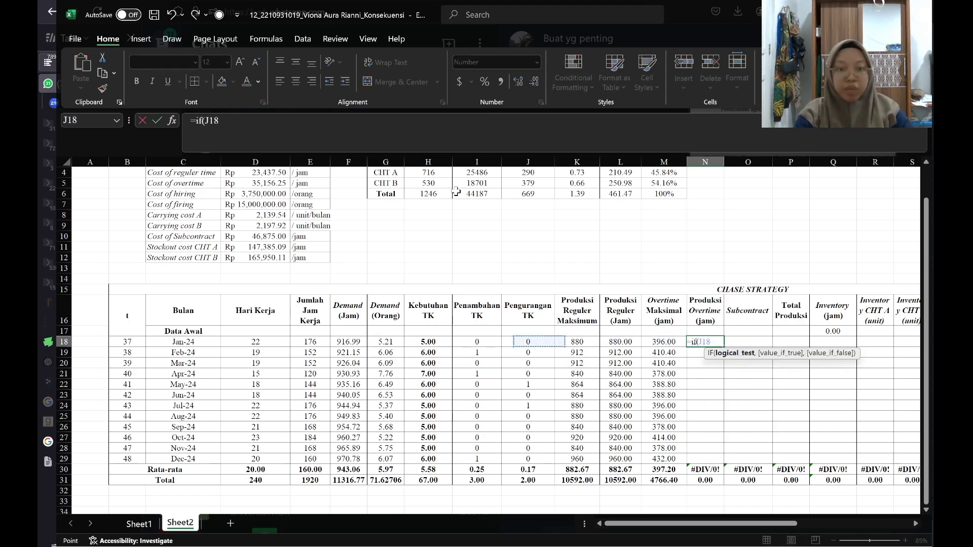
{"action": "key", "text": "Left"}
{"action": "type", "text": ">"}
{"action": "key", "text": "Left"}
{"action": "key", "text": "Left"}
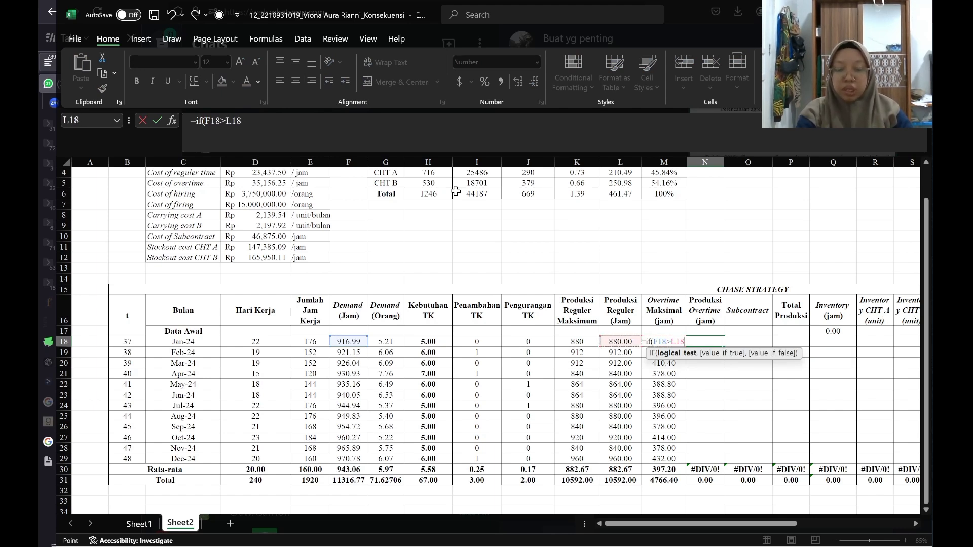
{"action": "type", "text": ","}
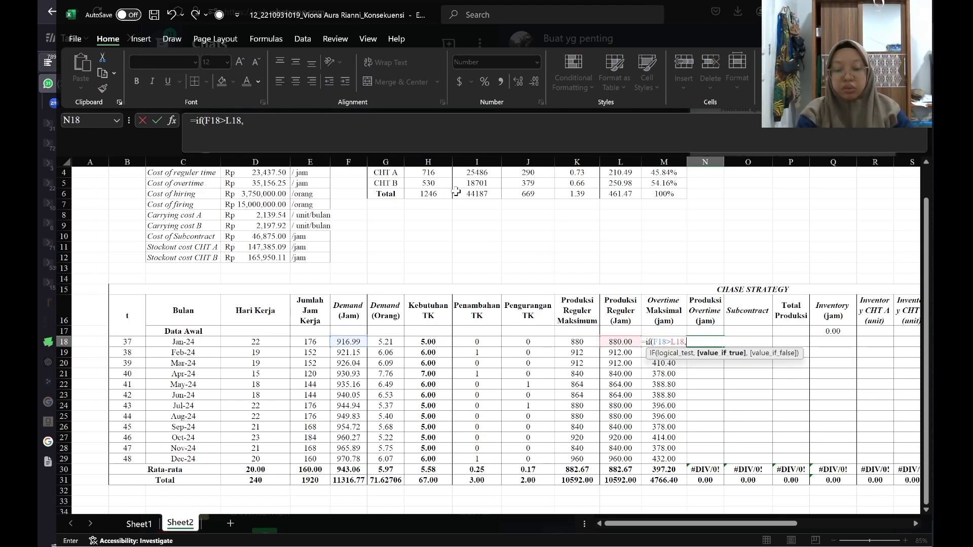
{"action": "type", "text": "if("}
{"action": "key", "text": "Left"}
{"action": "key", "text": "Left"}
{"action": "key", "text": "Left"}
{"action": "key", "text": "Left"}
{"action": "key", "text": "Left"}
{"action": "key", "text": "Left"}
{"action": "key", "text": "Left"}
{"action": "key", "text": "Left"}
{"action": "key", "text": "Left"}
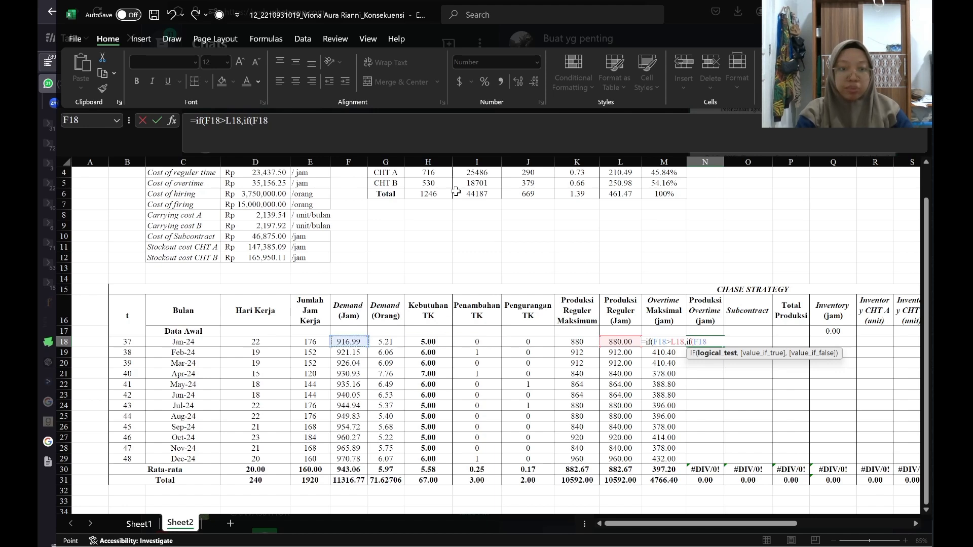
{"action": "key", "text": "Right"}
{"action": "type", "text": "-"}
{"action": "key", "text": "Left"}
{"action": "key", "text": "Left"}
{"action": "key", "text": "Left"}
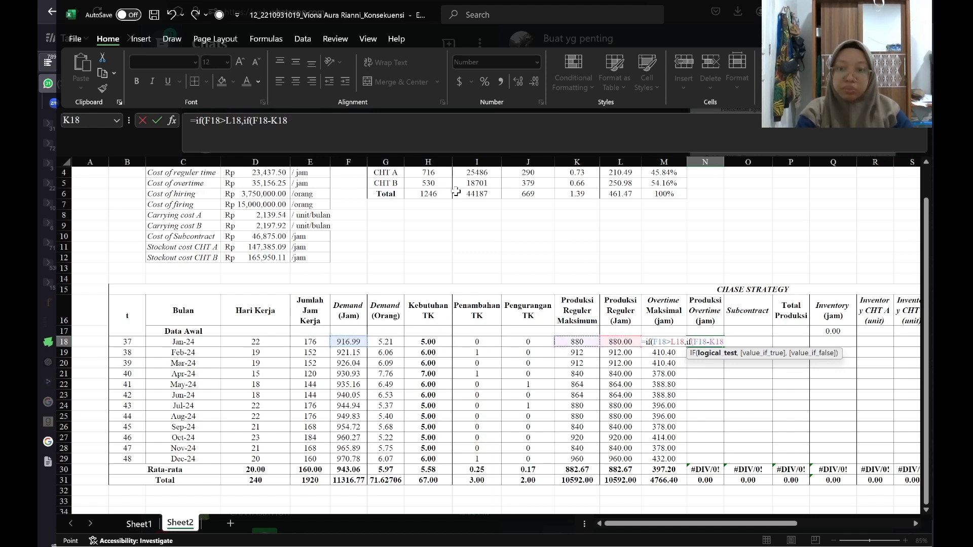
{"action": "key", "text": "Right"}
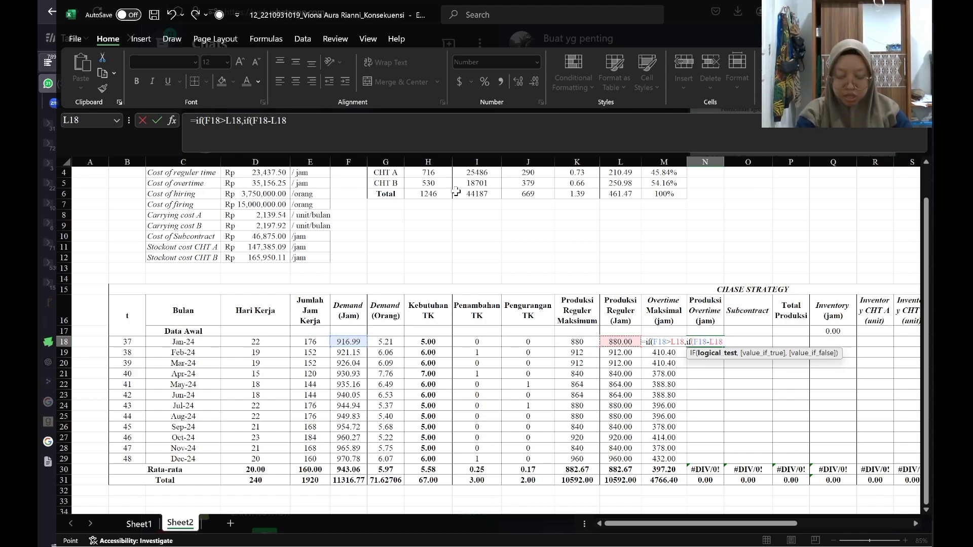
{"action": "type", "text": ">"}
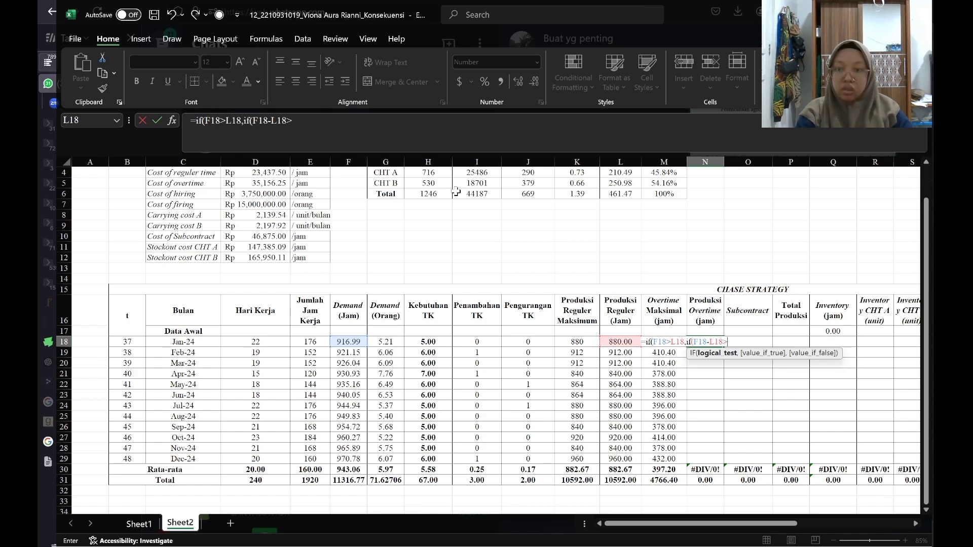
{"action": "key", "text": "Left"}
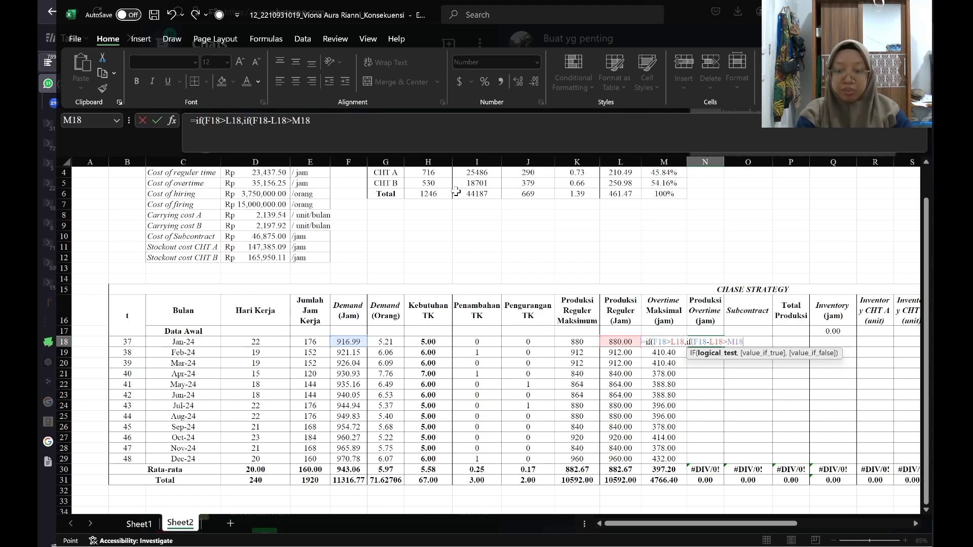
{"action": "type", "text": ","}
{"action": "key", "text": "Left"}
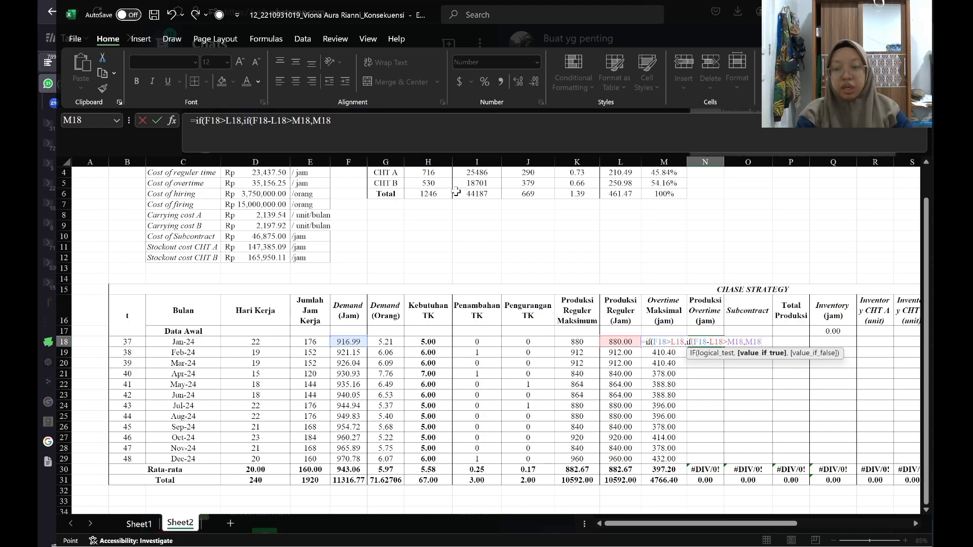
{"action": "type", "text": ","}
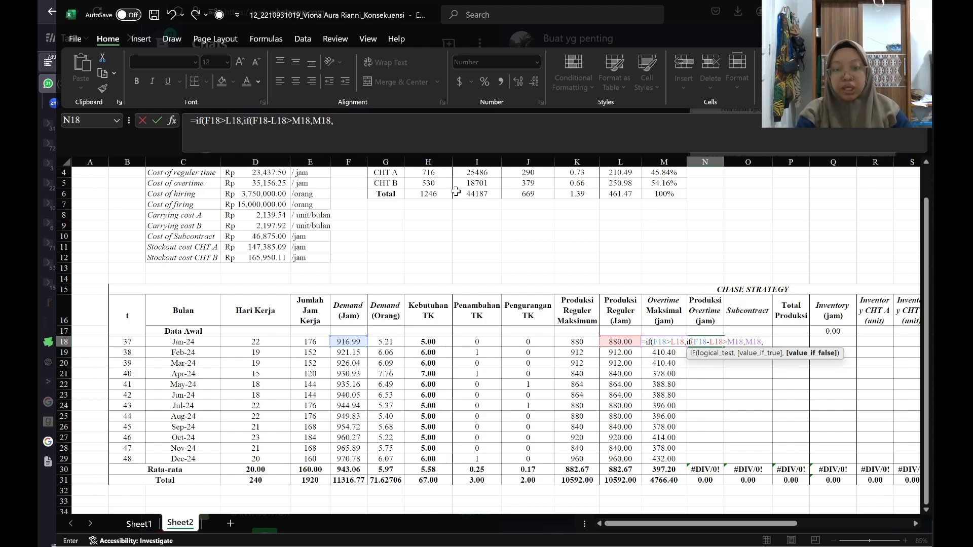
{"action": "key", "text": "Left"}
{"action": "key", "text": "Left"}
{"action": "key", "text": "Left"}
{"action": "key", "text": "Left"}
{"action": "key", "text": "Left"}
{"action": "key", "text": "Left"}
{"action": "key", "text": "Left"}
{"action": "key", "text": "Left"}
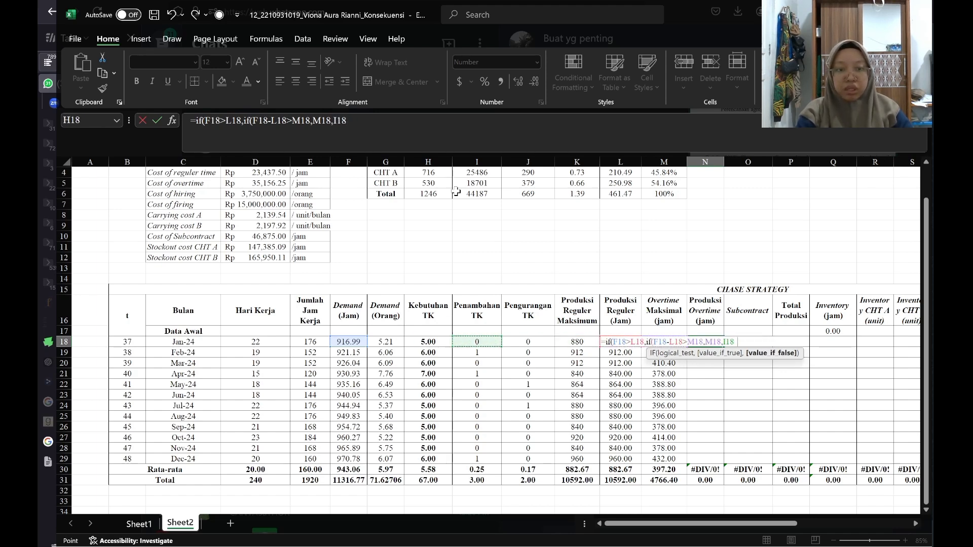
{"action": "type", "text": "-L18"}
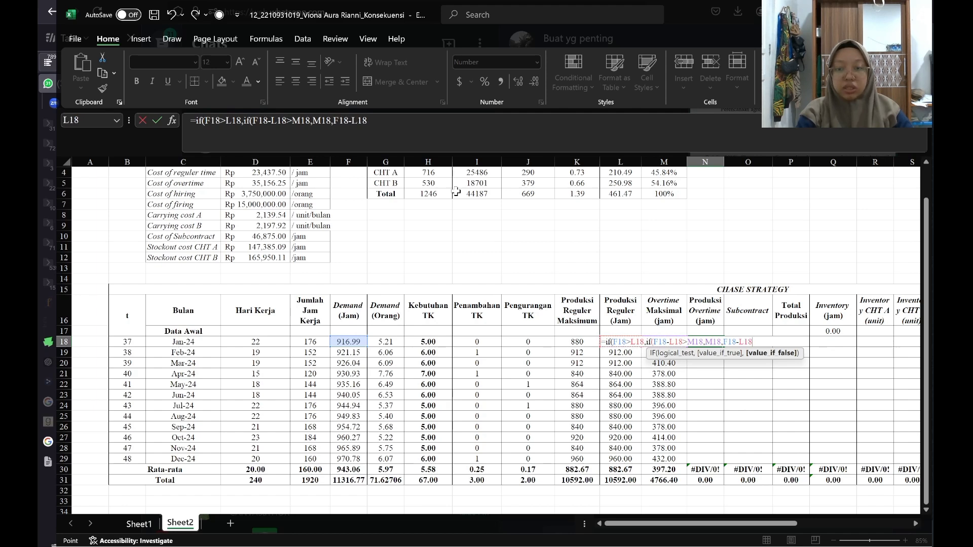
{"action": "key", "text": "Right"}
{"action": "key", "text": "Left"}
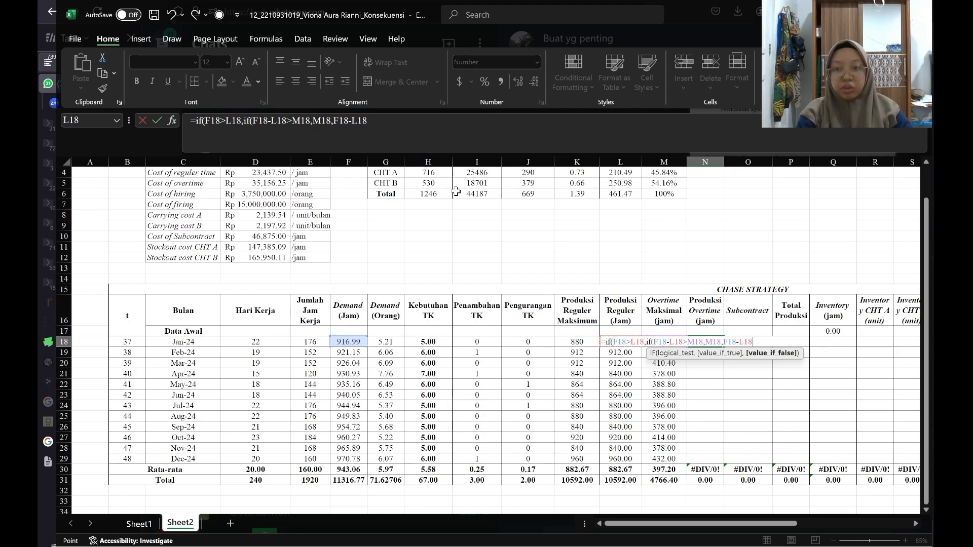
{"action": "key", "text": "Return"}
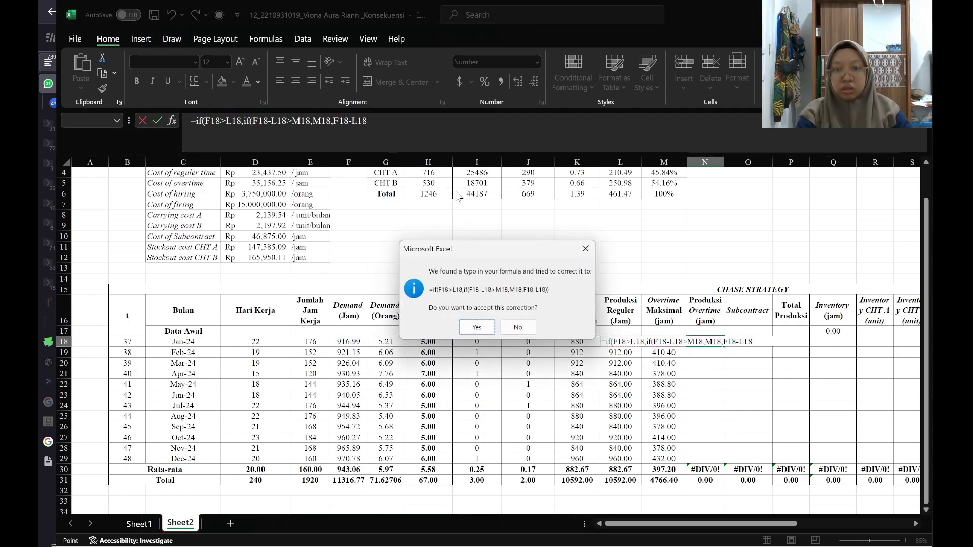
{"action": "key", "text": "Return"}
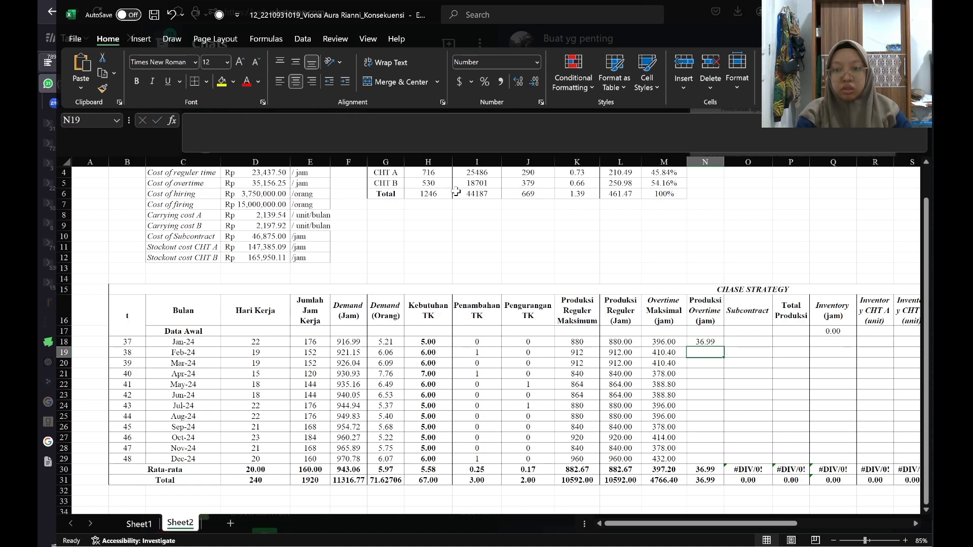
- Add 0 as the outer IF's false result in N18 and fill the Produksi Overtime formula down through December in N29
{"action": "key", "text": "Up"}
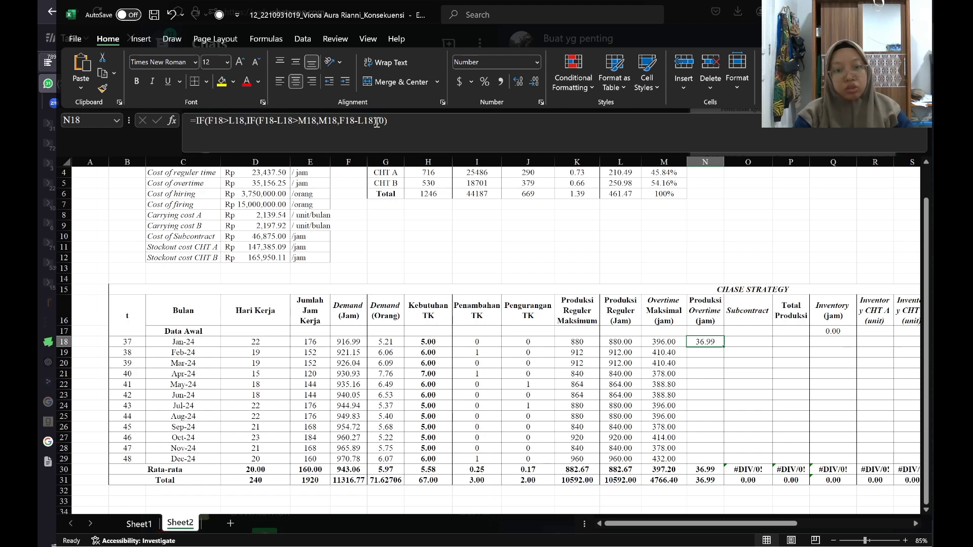
{"action": "key", "text": "shift+Down"}
{"action": "key", "text": "shift+Down"}
{"action": "key", "text": "shift+Down"}
{"action": "key", "text": "shift+Down"}
{"action": "key", "text": "shift+Down"}
{"action": "key", "text": "shift+Down"}
{"action": "key", "text": "shift+Down"}
{"action": "key", "text": "shift+Down"}
{"action": "key", "text": "shift+Down"}
{"action": "key", "text": "shift+Down"}
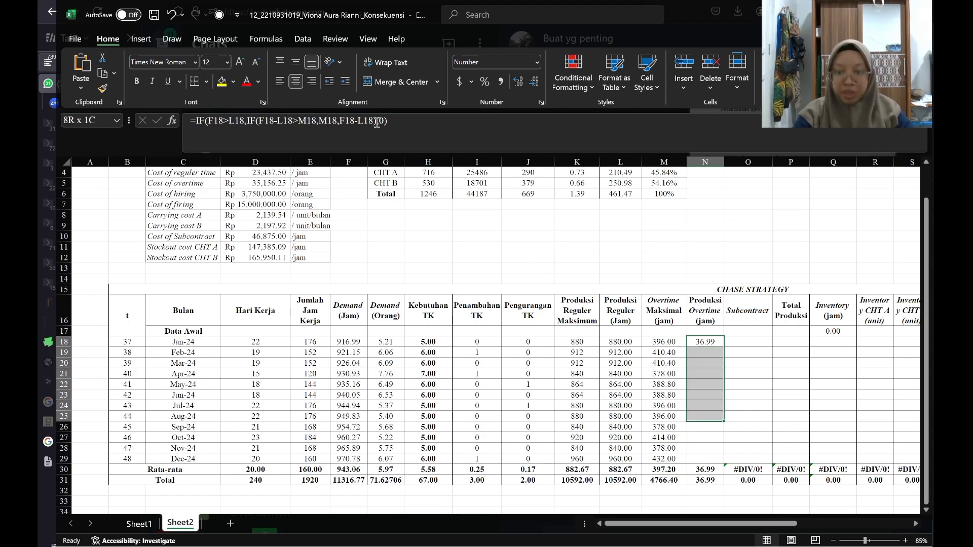
{"action": "key", "text": "shift+Down"}
{"action": "key", "text": "ctrl+d"}
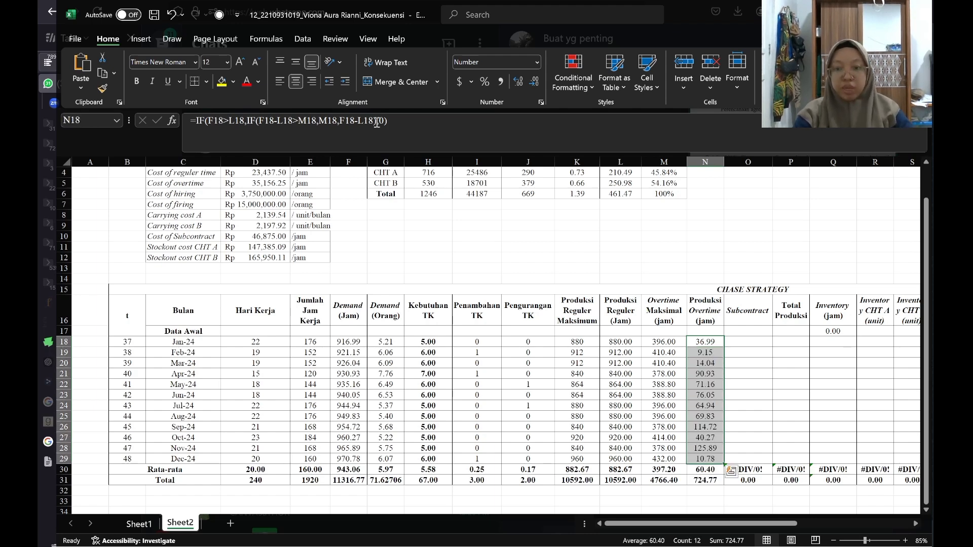
{"action": "key", "text": "Right"}
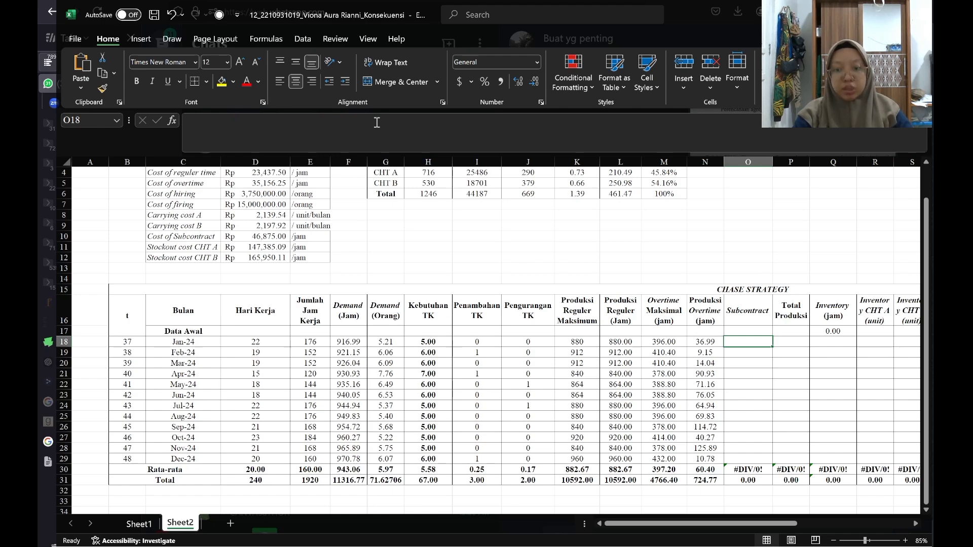
- Start January's Subcontract formula in O18 with an IF testing whether demand minus regular and overtime production is at least 0
{"action": "scroll", "coordinate": [541, 250], "scroll_direction": "right", "scroll_amount": 1}
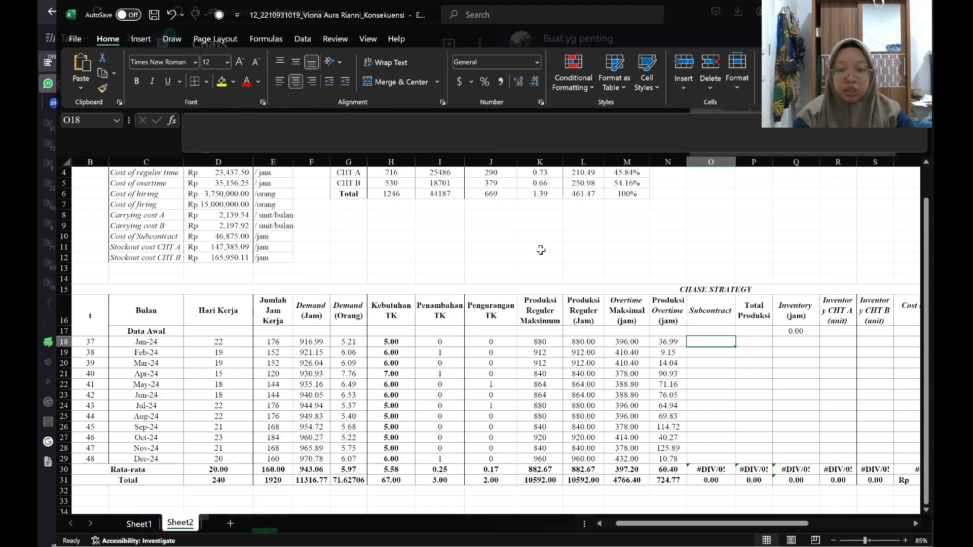
{"action": "type", "text": "=if(F1"}
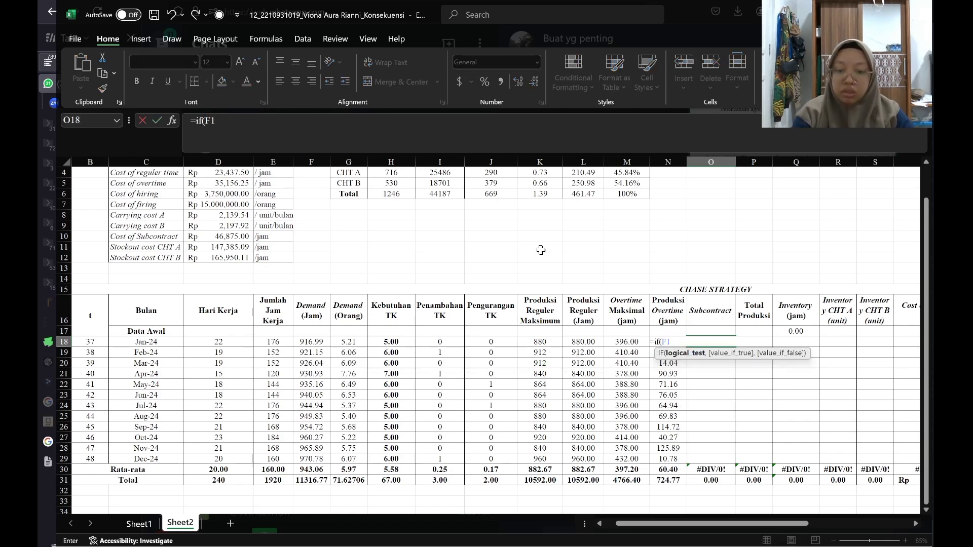
{"action": "type", "text": "-("}
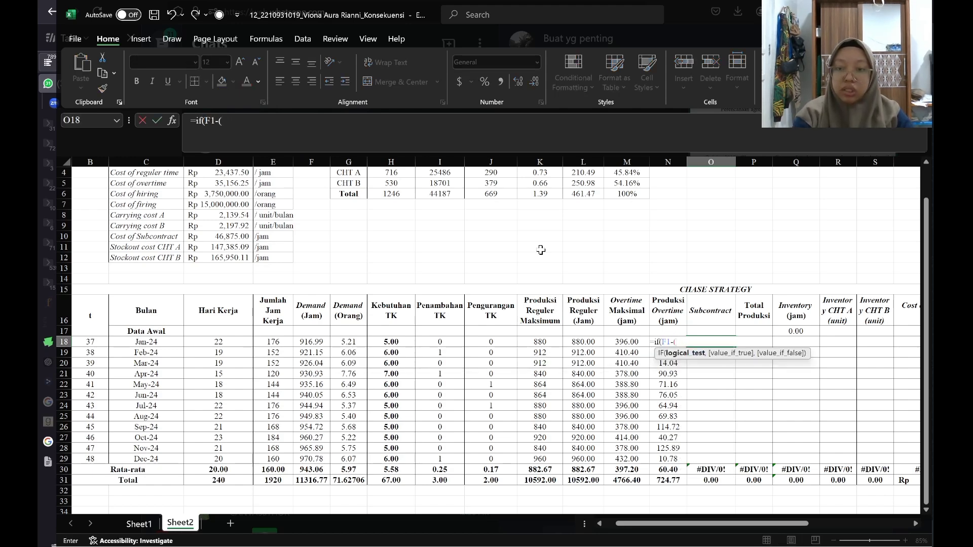
{"action": "key", "text": "Left"}
{"action": "key", "text": "Left"}
{"action": "key", "text": "Left"}
{"action": "type", "text": "+"}
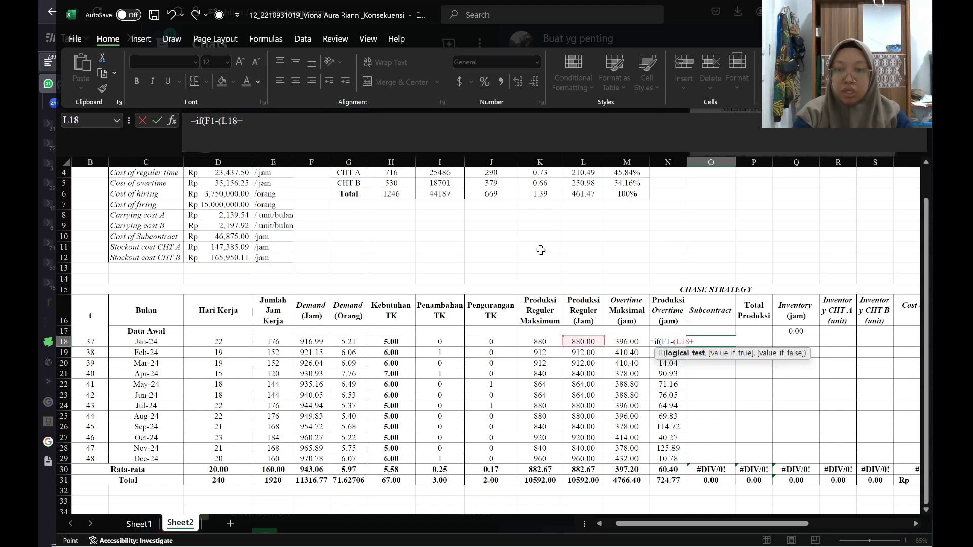
{"action": "key", "text": "Left"}
{"action": "type", "text": ")>"}
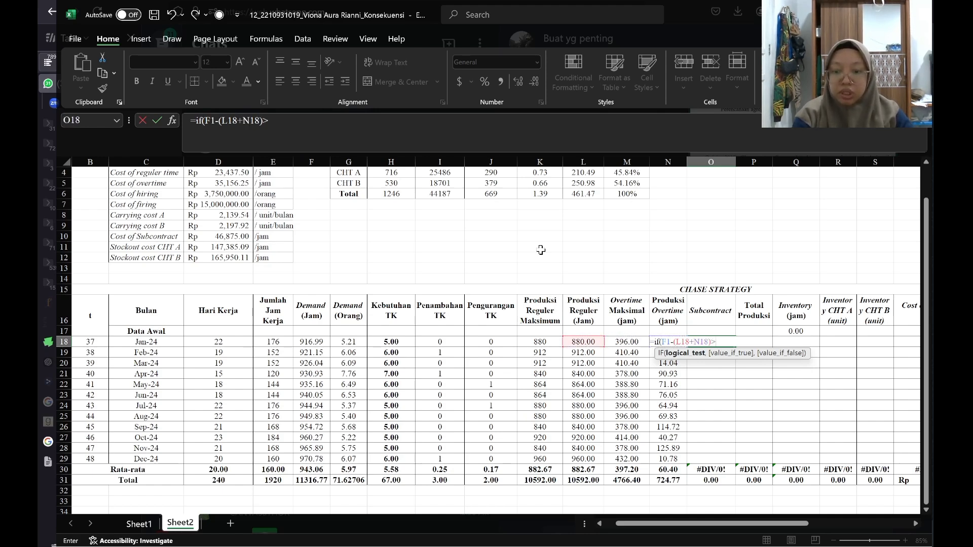
{"action": "type", "text": "=0"}
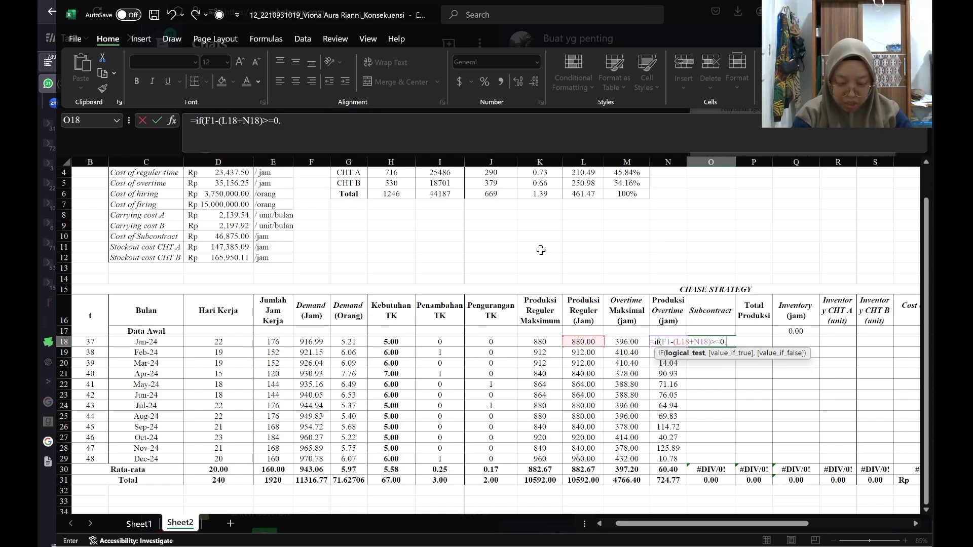
- Correct the test's demand reference in O18 to F18 and set the IF's true result to F18-(L18+N18)
{"action": "type", "text": ","}
{"action": "key", "text": "Left"}
{"action": "key", "text": "Left"}
{"action": "key", "text": "Left"}
{"action": "key", "text": "Left"}
{"action": "key", "text": "Left"}
{"action": "key", "text": "Left"}
{"action": "key", "text": "Left"}
{"action": "key", "text": "Left"}
{"action": "key", "text": "Left"}
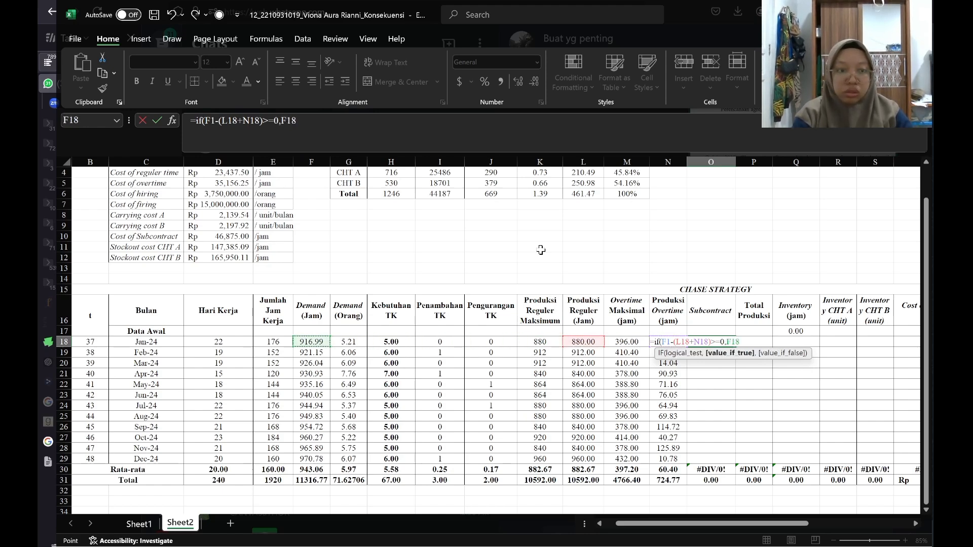
{"action": "type", "text": "0"}
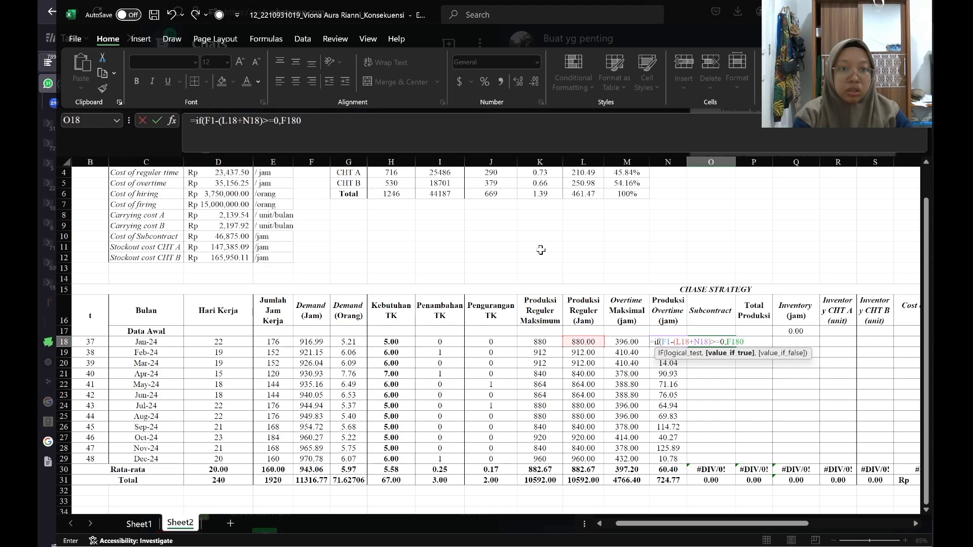
{"action": "key", "text": "BackSpace"}
{"action": "type", "text": "-"}
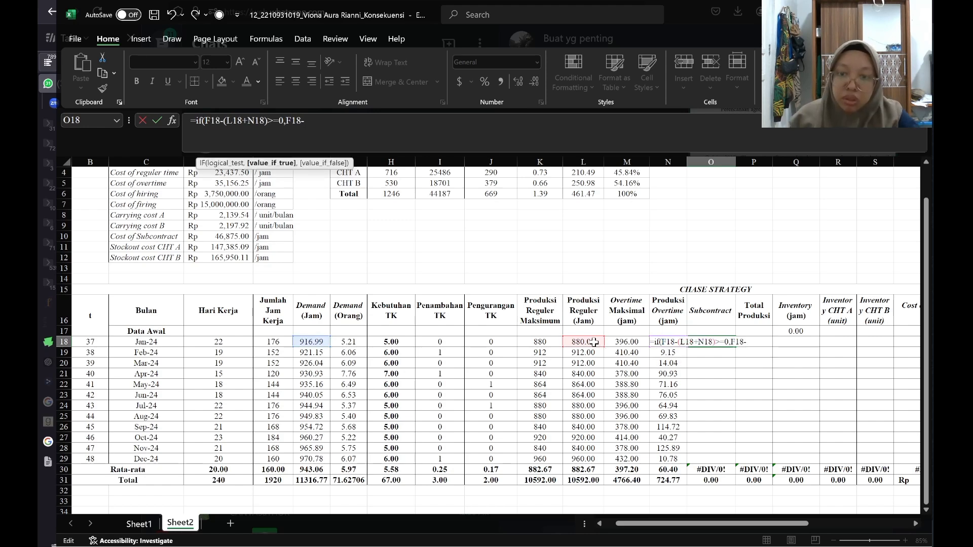
{"action": "type", "text": "("}
{"action": "left_click", "coordinate": [593, 343]}
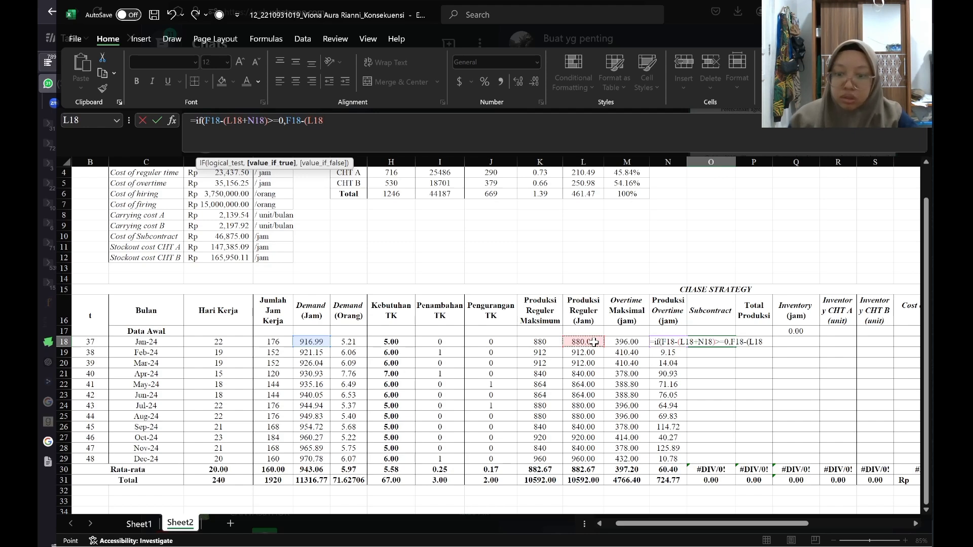
{"action": "type", "text": "+"}
{"action": "left_click", "coordinate": [678, 343]}
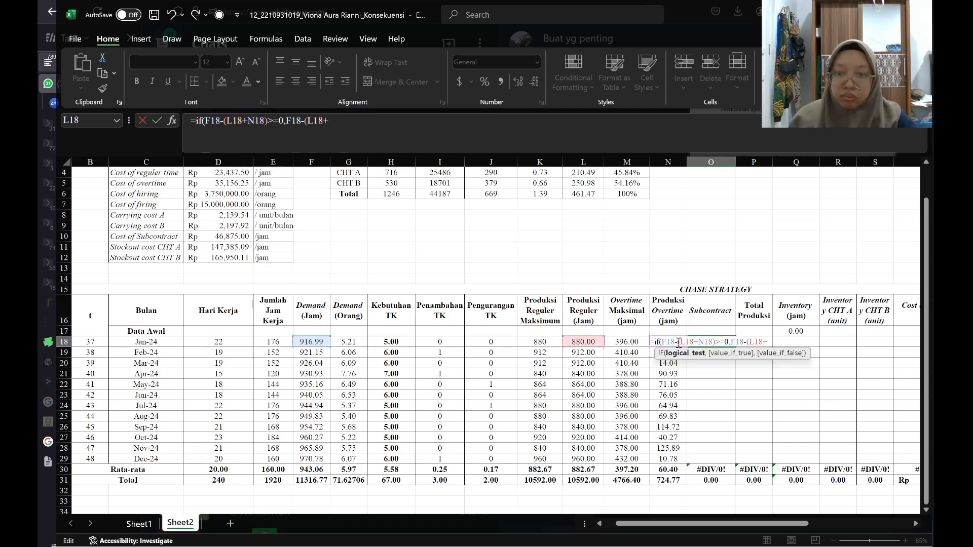
{"action": "left_click", "coordinate": [409, 130]}
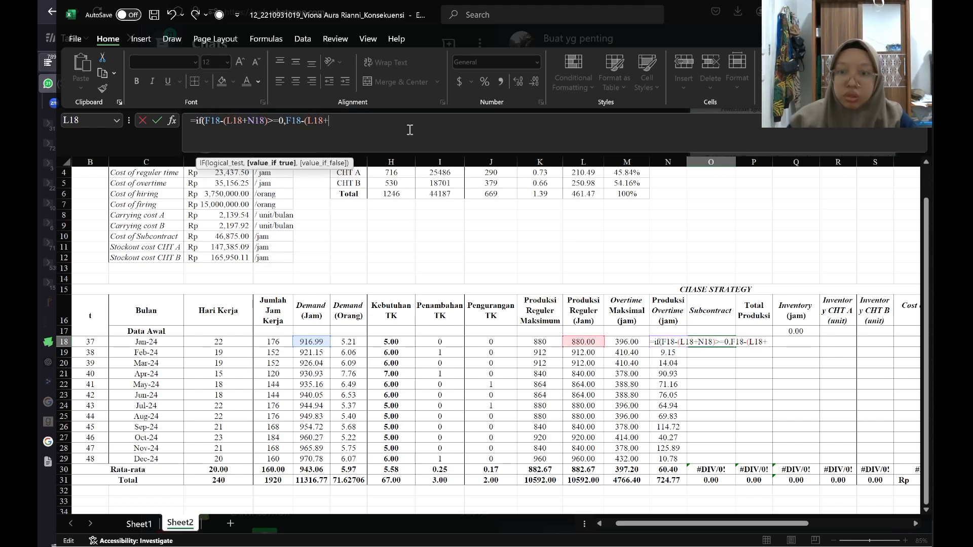
{"action": "type", "text": "n1"}
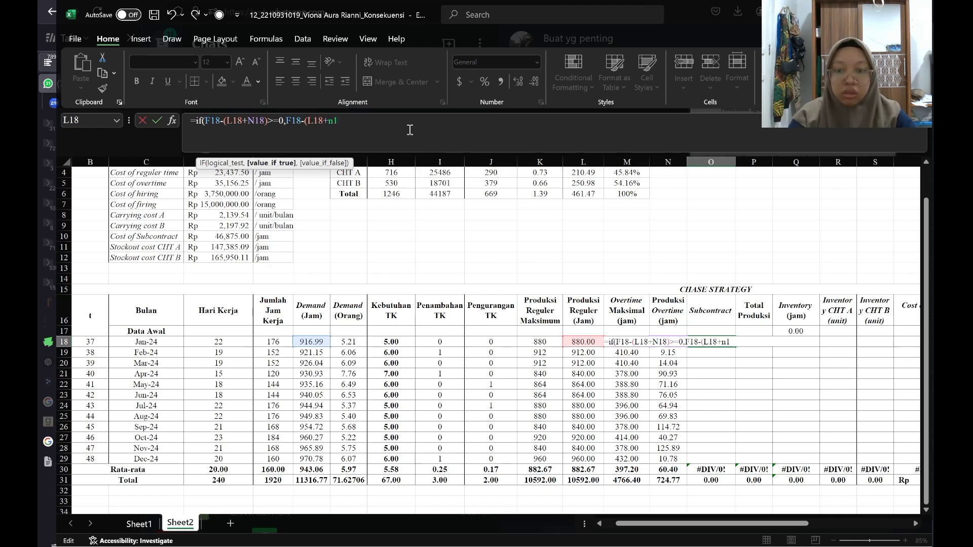
{"action": "type", "text": "8)"}
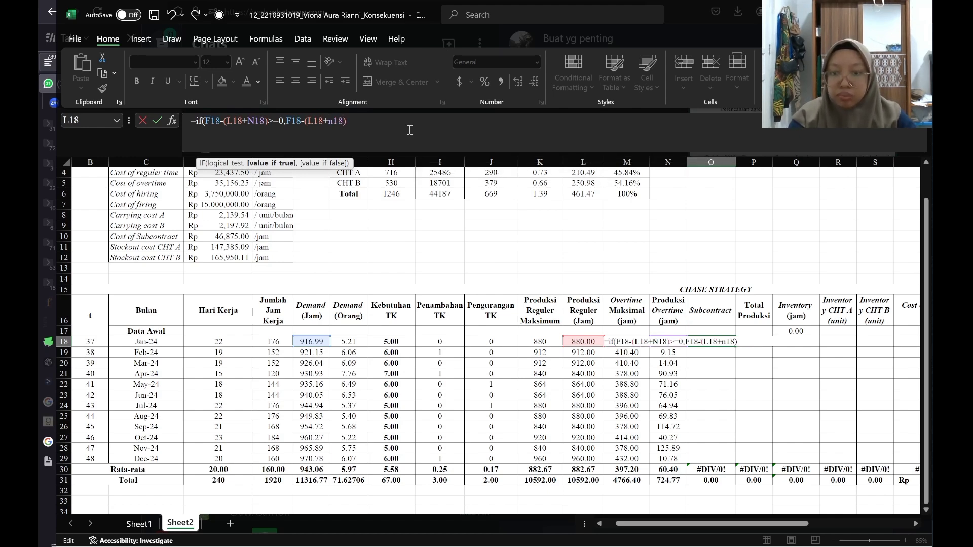
- Complete the Subcontract formula in O18 with 0 as the IF's false result
{"action": "type", "text": ","}
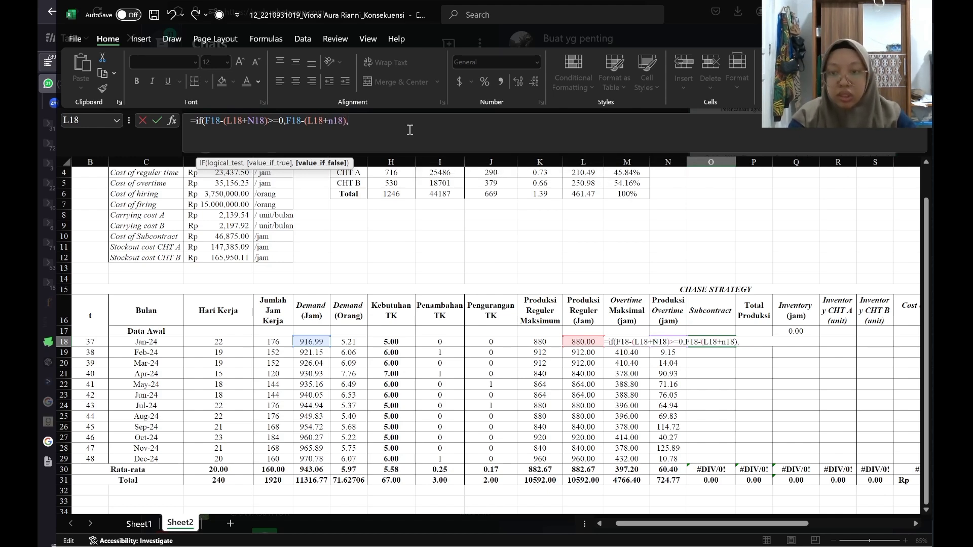
{"action": "type", "text": "0"}
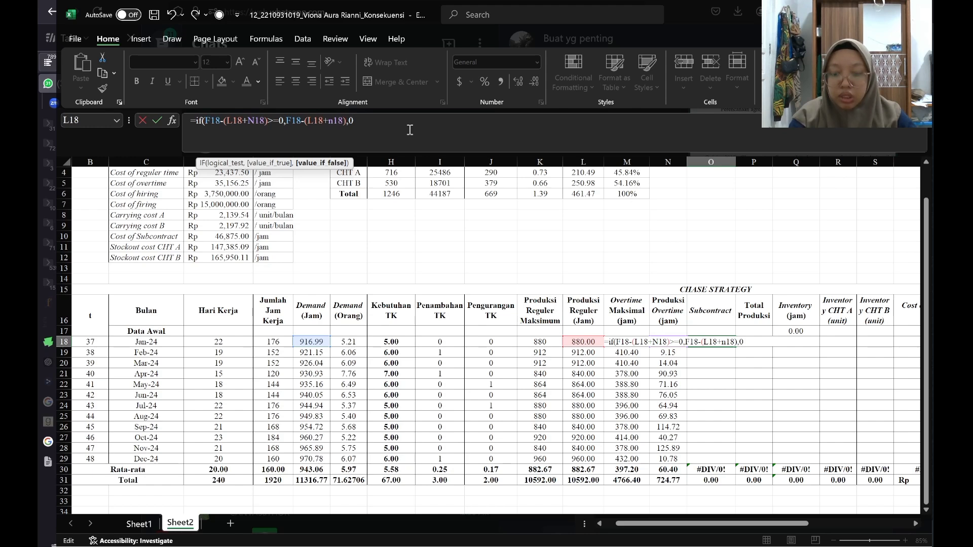
{"action": "type", "text": ")"}
{"action": "key", "text": "Return"}
- Fill the Subcontract formula from O18 down through December in O29
{"action": "key", "text": "Up"}
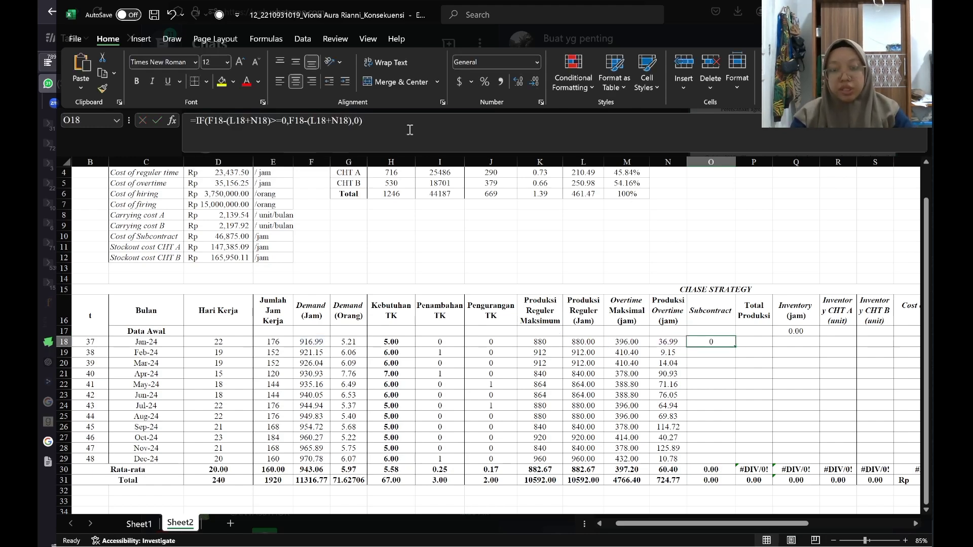
{"action": "key", "text": "shift+Down"}
{"action": "key", "text": "shift+Down"}
{"action": "key", "text": "shift+Down"}
{"action": "key", "text": "shift+Down"}
{"action": "key", "text": "shift+Down"}
{"action": "key", "text": "shift+Down"}
{"action": "key", "text": "shift+Down"}
{"action": "key", "text": "shift+Down"}
{"action": "key", "text": "shift+Down"}
{"action": "key", "text": "shift+Down"}
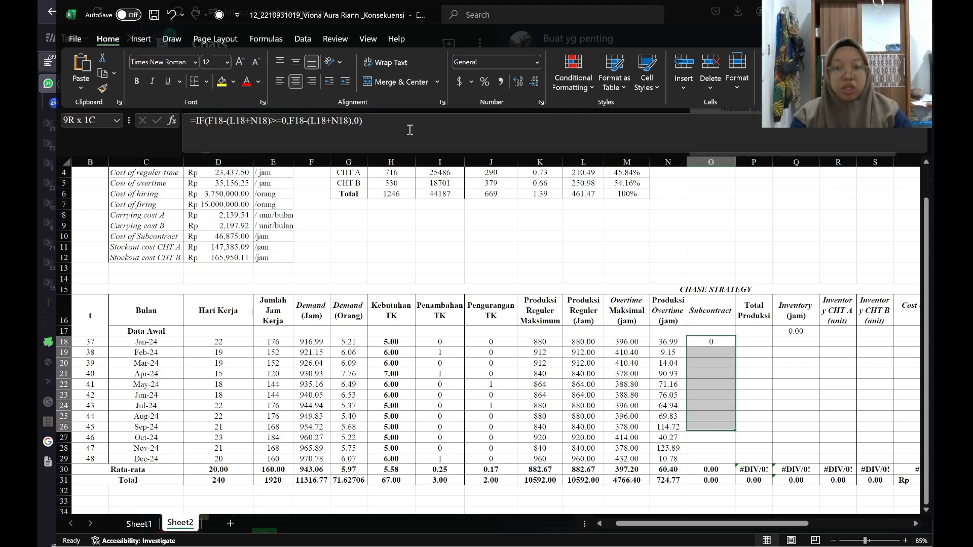
{"action": "key", "text": "shift+Down"}
{"action": "key", "text": "ctrl+d"}
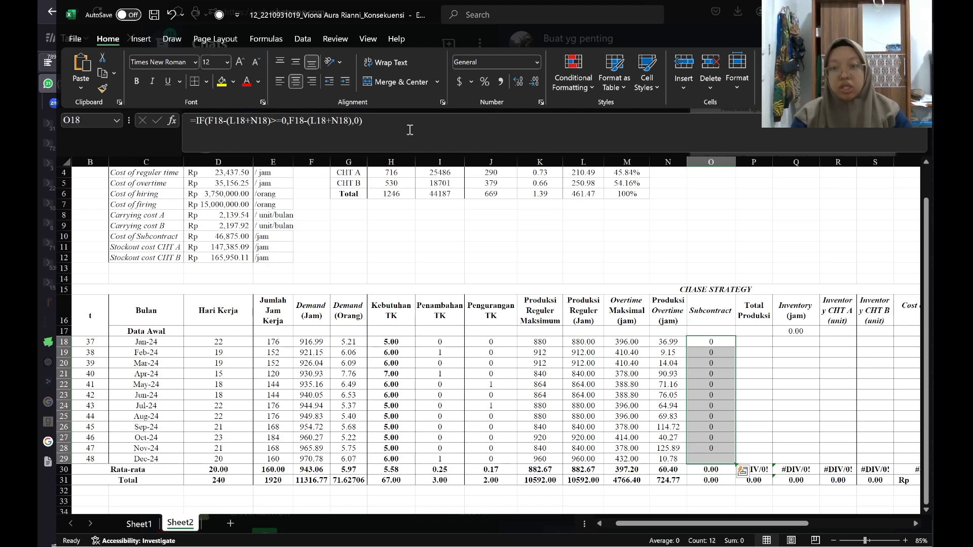
- Calculate January's Total Produksi in P18 as regular plus overtime plus subcontract production with =L18+N18+O18
{"action": "key", "text": "Right"}
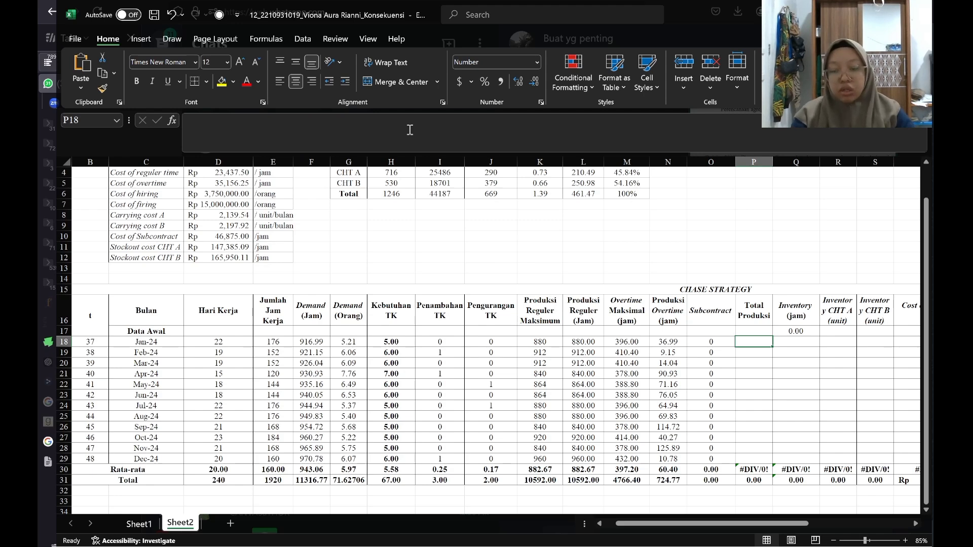
{"action": "type", "text": "="}
{"action": "key", "text": "Left"}
{"action": "key", "text": "Left"}
{"action": "key", "text": "Left"}
{"action": "key", "text": "Left"}
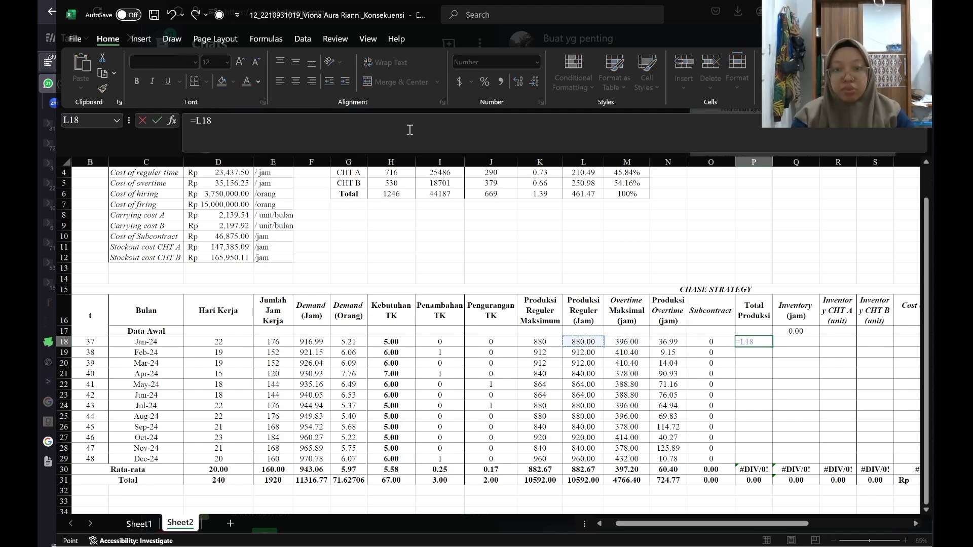
{"action": "type", "text": "+"}
{"action": "key", "text": "Left"}
{"action": "key", "text": "Left"}
{"action": "key", "text": "Left"}
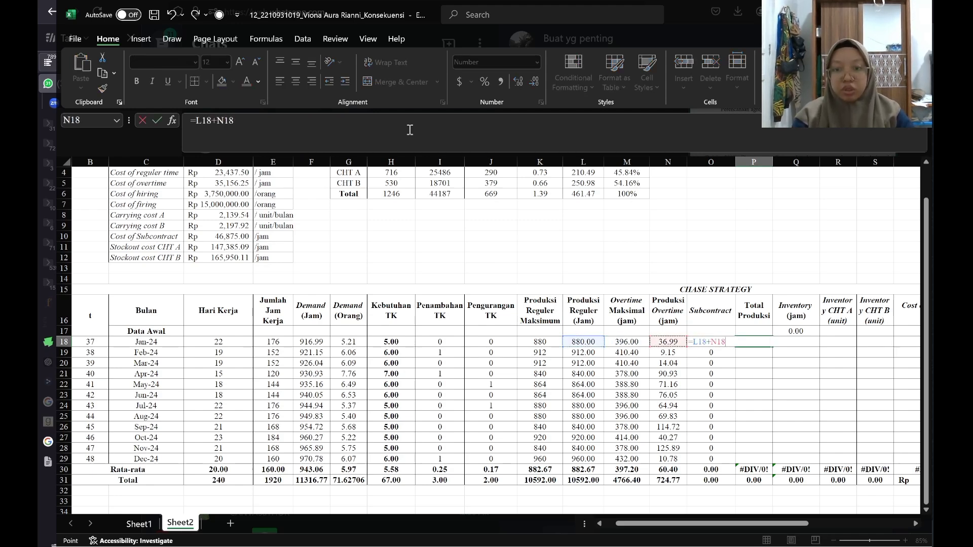
{"action": "key", "text": "Right"}
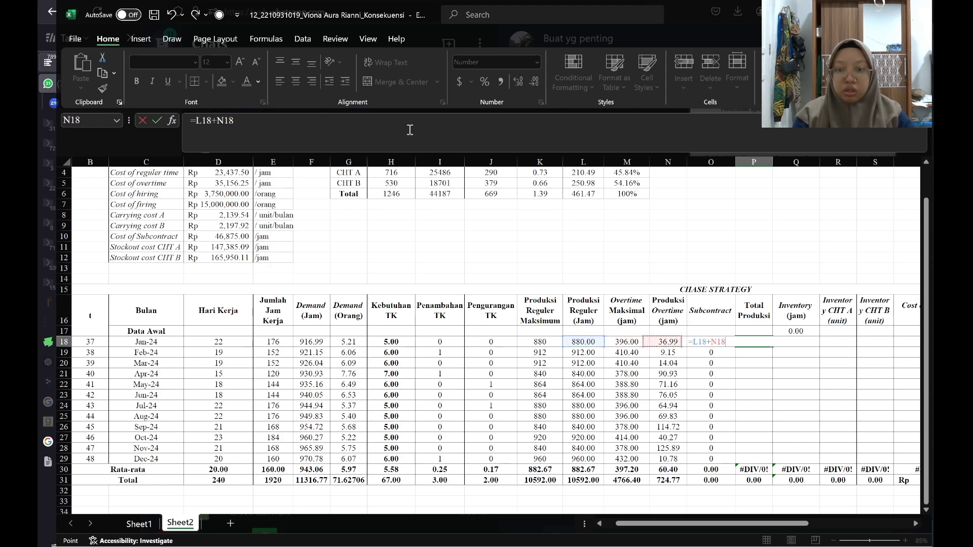
{"action": "type", "text": "+"}
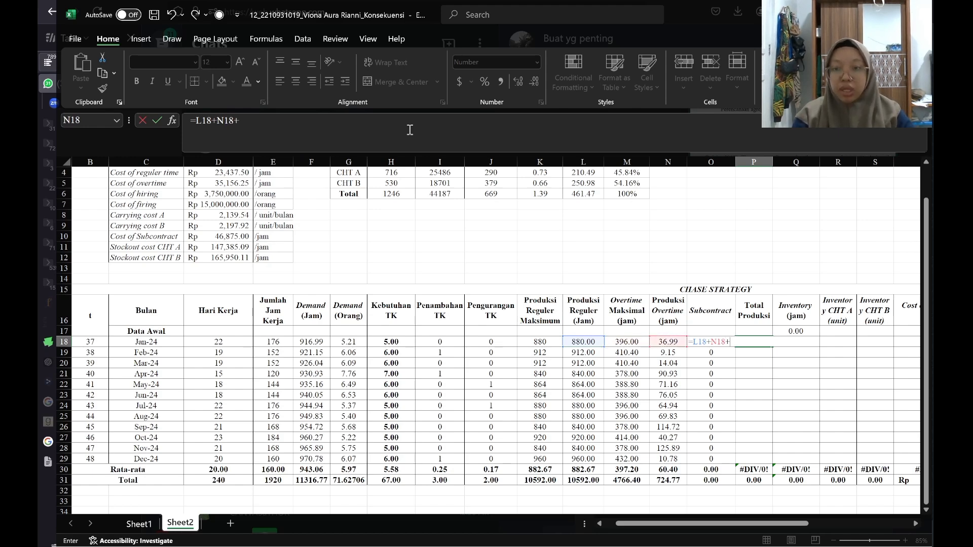
{"action": "key", "text": "Right"}
{"action": "key", "text": "ctrl+Return"}
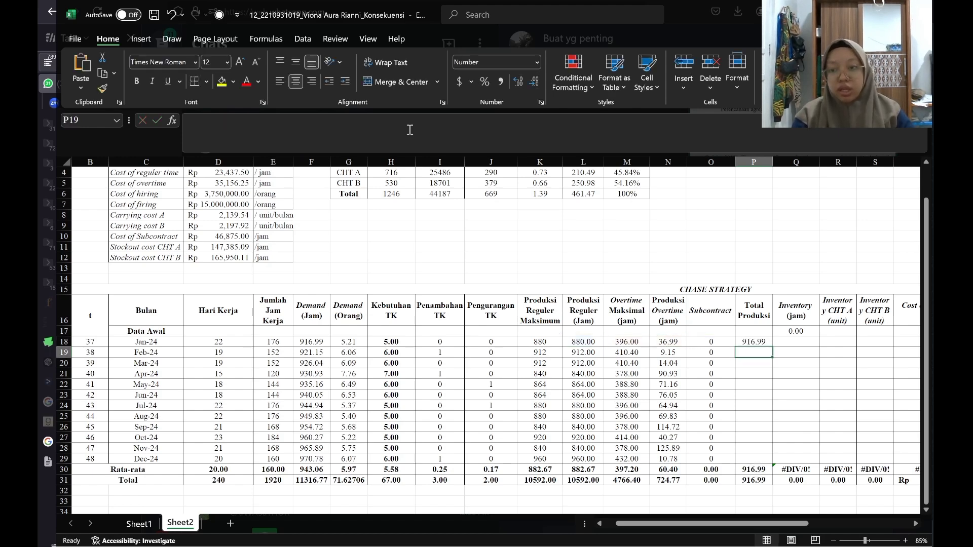
- Fill the Total Produksi formula from P18 down through December in P29
{"action": "key", "text": "shift+Down"}
{"action": "key", "text": "shift+Down"}
{"action": "key", "text": "shift+Down"}
{"action": "key", "text": "shift+Down"}
{"action": "key", "text": "shift+Down"}
{"action": "key", "text": "shift+Down"}
{"action": "key", "text": "shift+Down"}
{"action": "key", "text": "shift+Down"}
{"action": "key", "text": "shift+Down"}
{"action": "key", "text": "shift+Down"}
{"action": "key", "text": "shift+Down"}
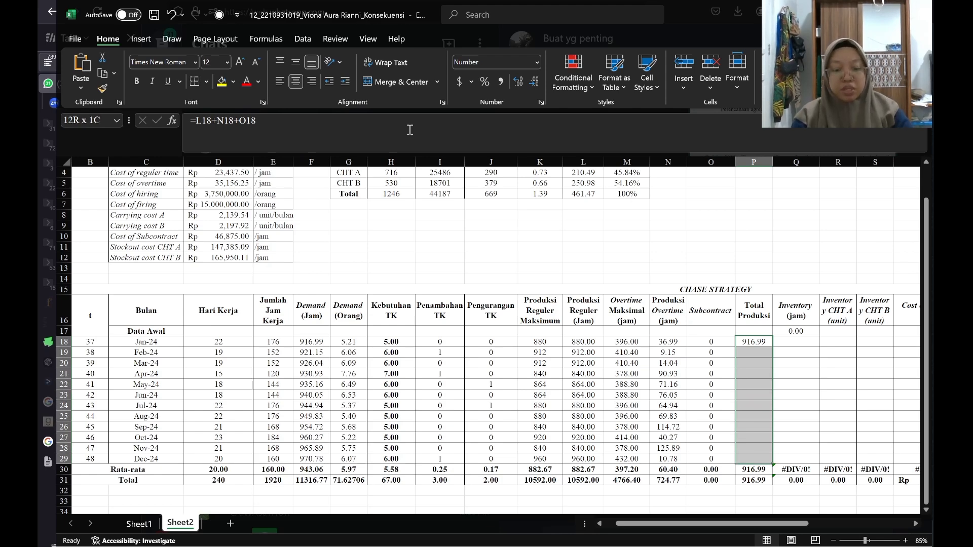
{"action": "key", "text": "ctrl+d"}
- Review January's row 18 from demand across to total production, ending at the Inventory (jam) cell Q18
{"action": "key", "text": "Up"}
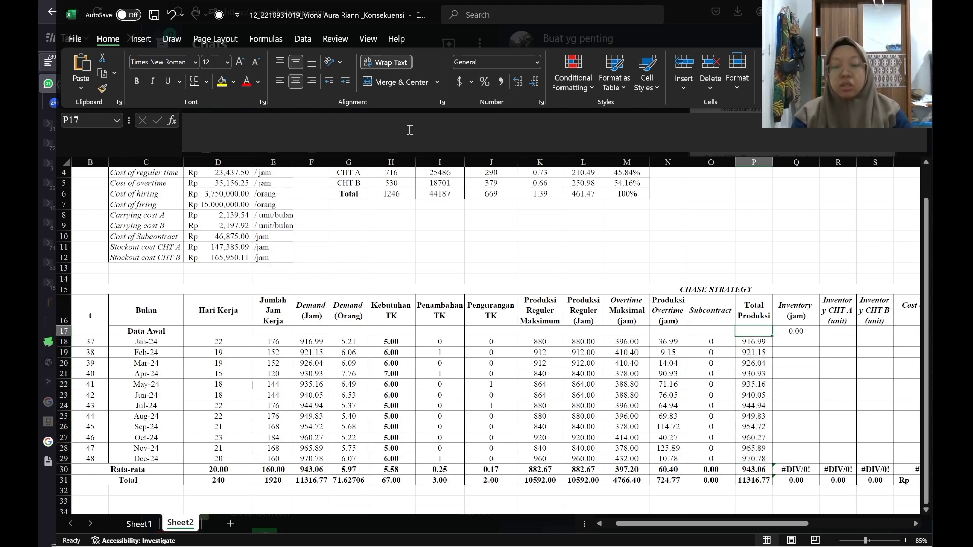
{"action": "key", "text": "Down"}
{"action": "key", "text": "Home"}
{"action": "key", "text": "Right"}
{"action": "key", "text": "Right"}
{"action": "key", "text": "Right"}
{"action": "key", "text": "Right"}
{"action": "key", "text": "Right"}
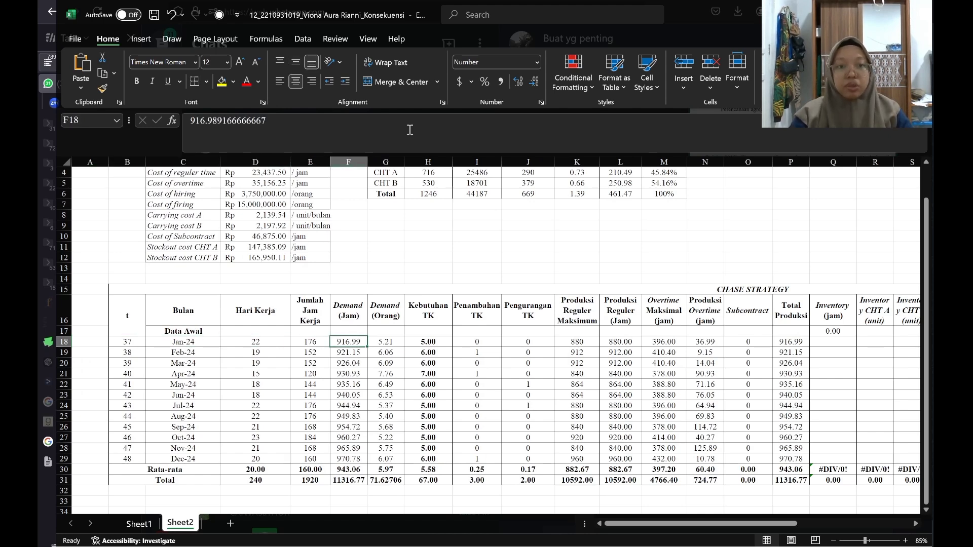
{"action": "key", "text": "Right"}
{"action": "key", "text": "Right"}
{"action": "key", "text": "Right"}
{"action": "key", "text": "Right"}
{"action": "key", "text": "Right"}
{"action": "key", "text": "Right"}
{"action": "key", "text": "Right"}
{"action": "key", "text": "Right"}
{"action": "key", "text": "Right"}
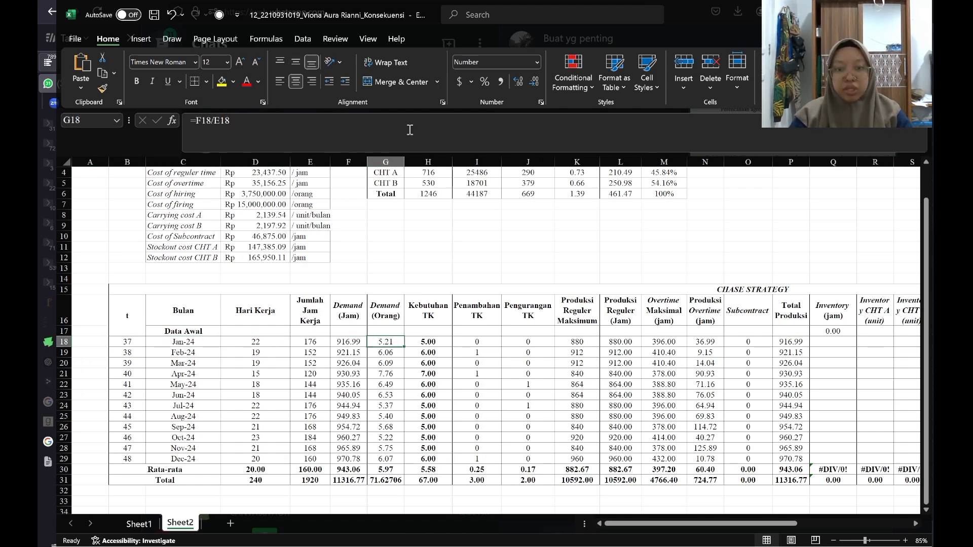
{"action": "key", "text": "Right"}
{"action": "key", "text": "Right"}
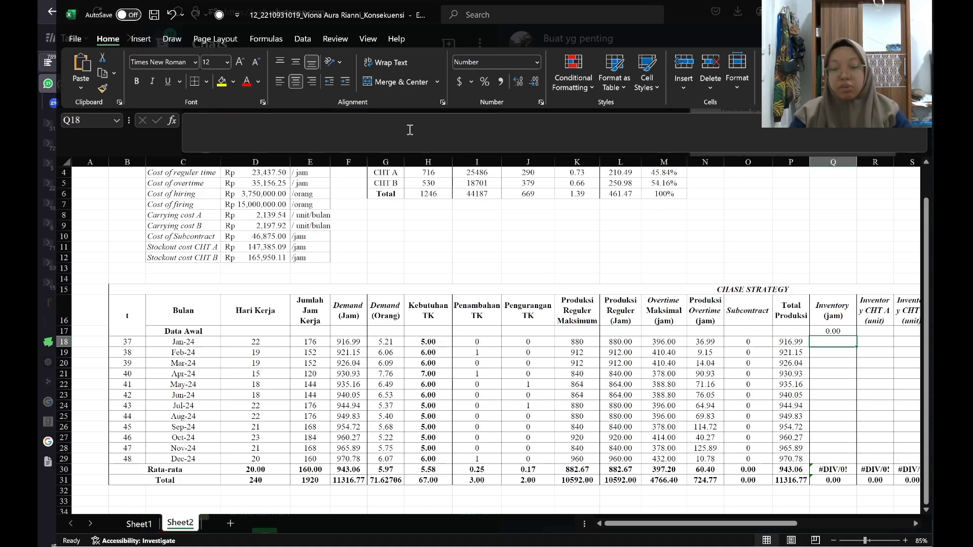
- Calculate January's Inventory (jam) in Q18 as previous inventory plus total production minus demand with =Q17+P18-F18
{"action": "scroll", "coordinate": [502, 254], "scroll_direction": "right", "scroll_amount": 2}
{"action": "type", "text": "="}
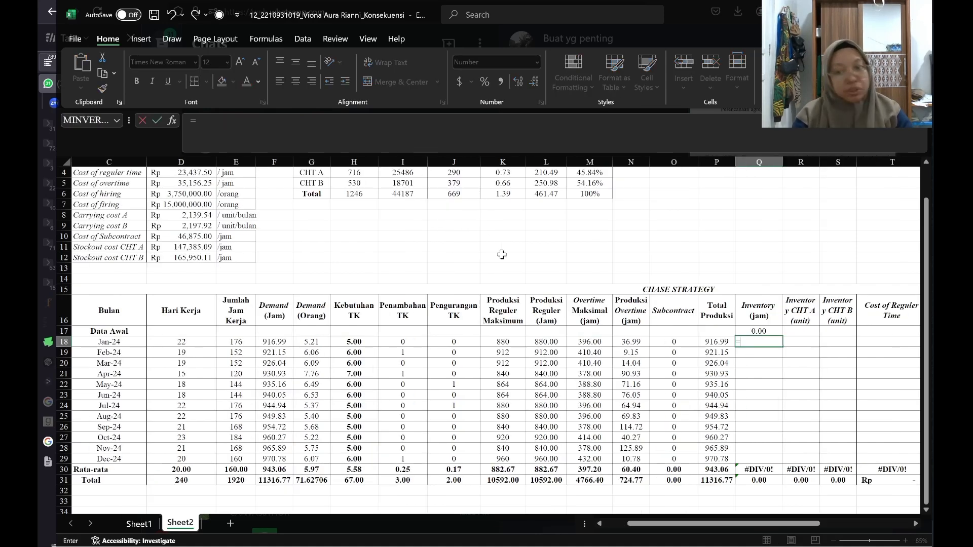
{"action": "key", "text": "Up"}
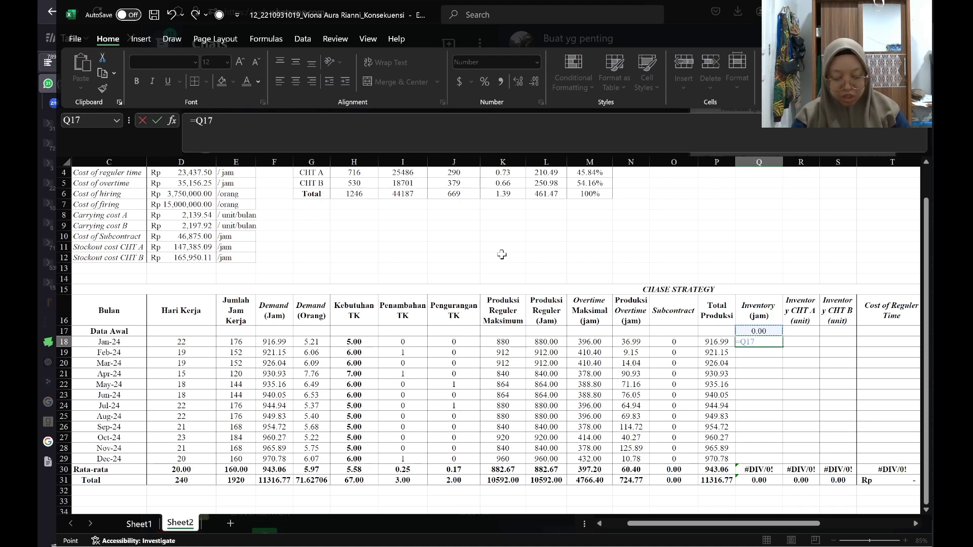
{"action": "type", "text": "+"}
{"action": "key", "text": "Left"}
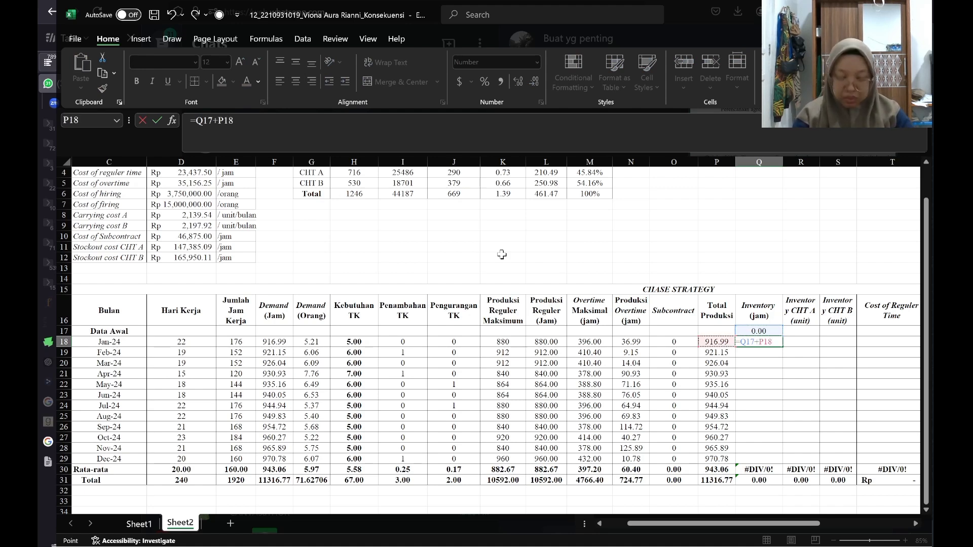
{"action": "left_click", "coordinate": [492, 124]}
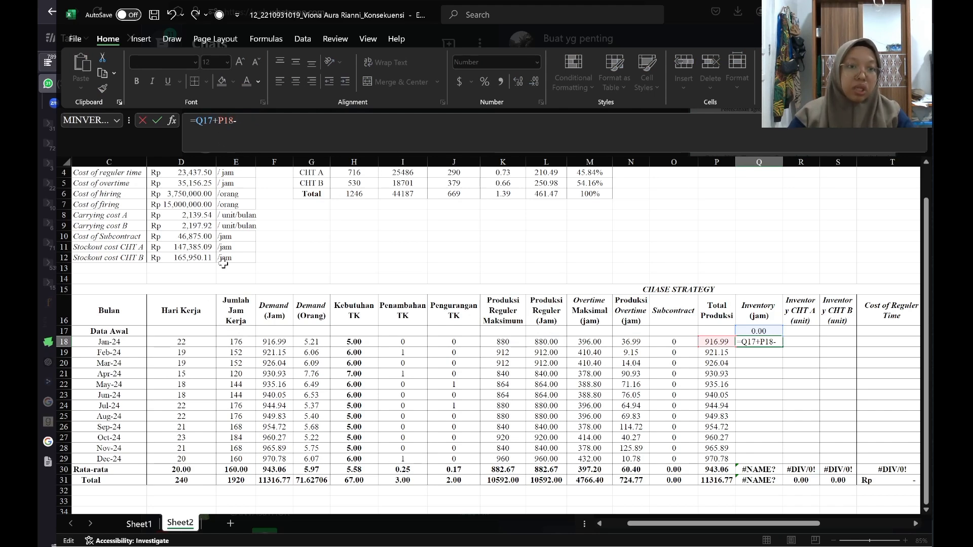
{"action": "left_click", "coordinate": [264, 343]}
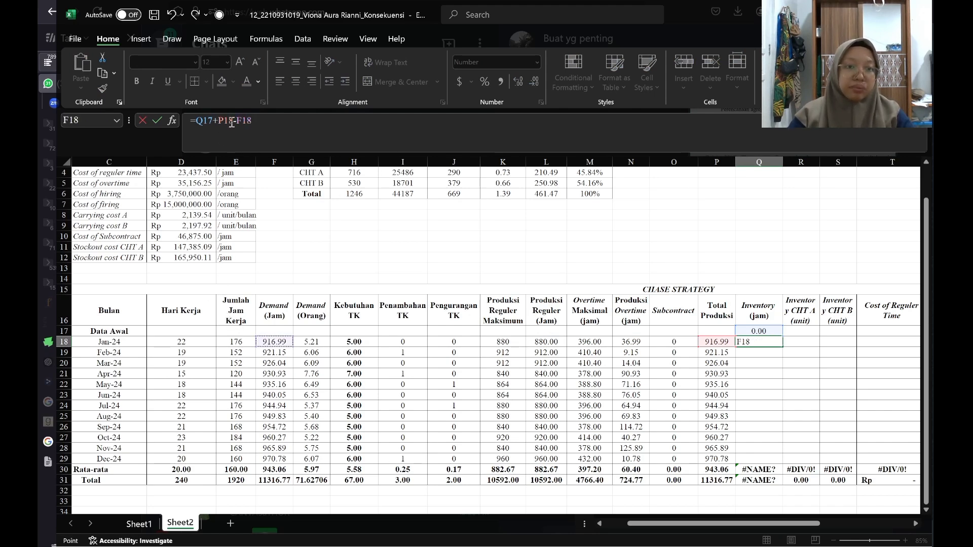
{"action": "key", "text": "Return"}
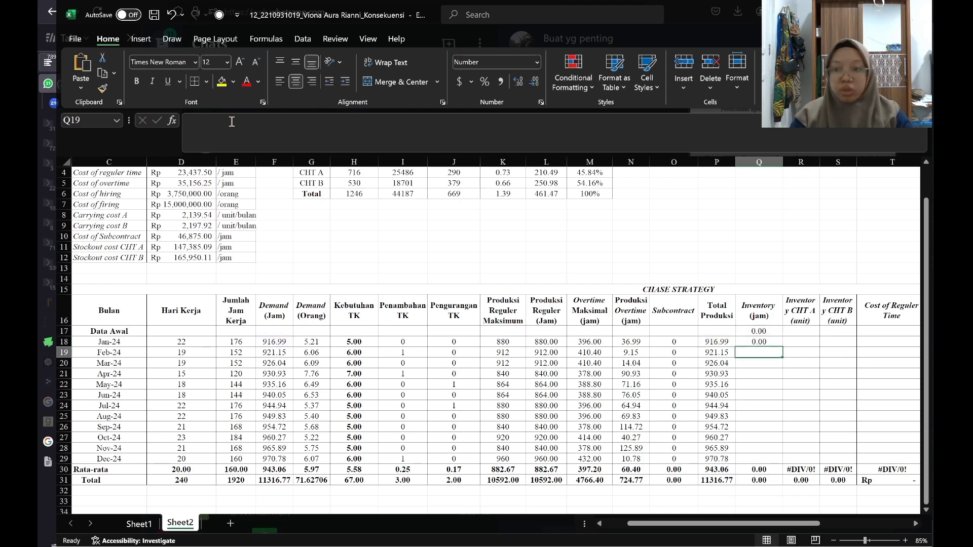
- Fill the Inventory (jam) formula from Q18 down through December in Q29
{"action": "key", "text": "Up"}
{"action": "key", "text": "shift+Down"}
{"action": "key", "text": "shift+Down"}
{"action": "key", "text": "shift+Down"}
{"action": "key", "text": "shift+Down"}
{"action": "key", "text": "shift+Down"}
{"action": "key", "text": "shift+Down"}
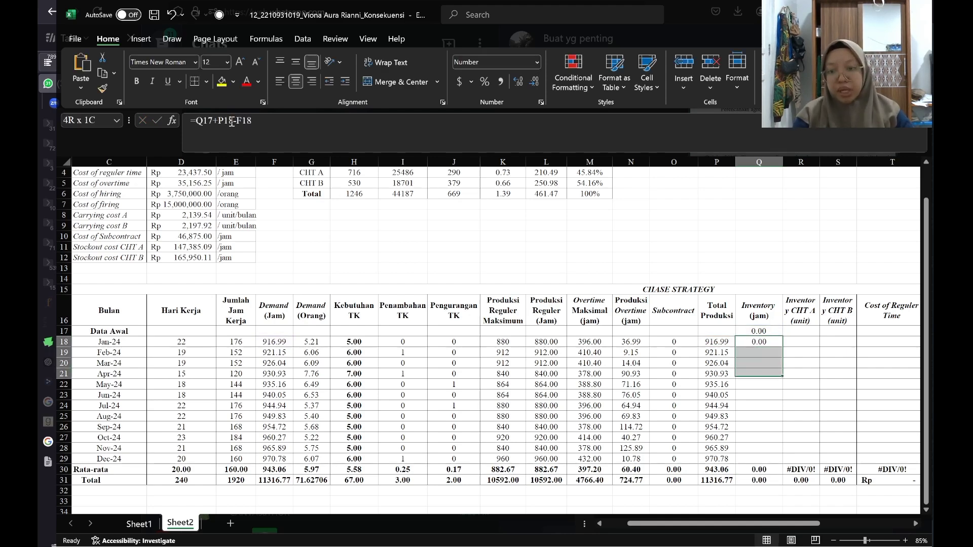
{"action": "key", "text": "shift+Down"}
{"action": "key", "text": "shift+Down"}
{"action": "key", "text": "shift+Down"}
{"action": "key", "text": "shift+Down"}
{"action": "key", "text": "shift+Down"}
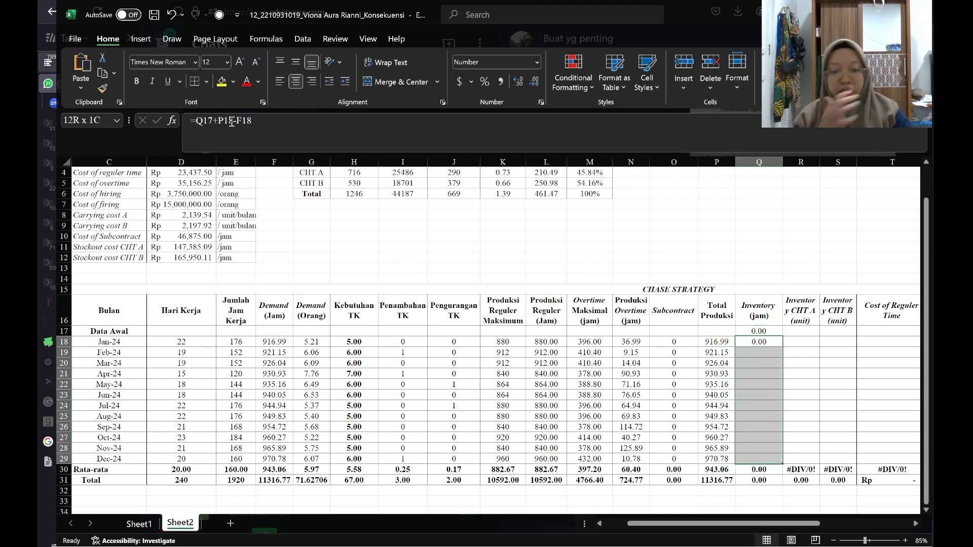
{"action": "key", "text": "ctrl+d"}
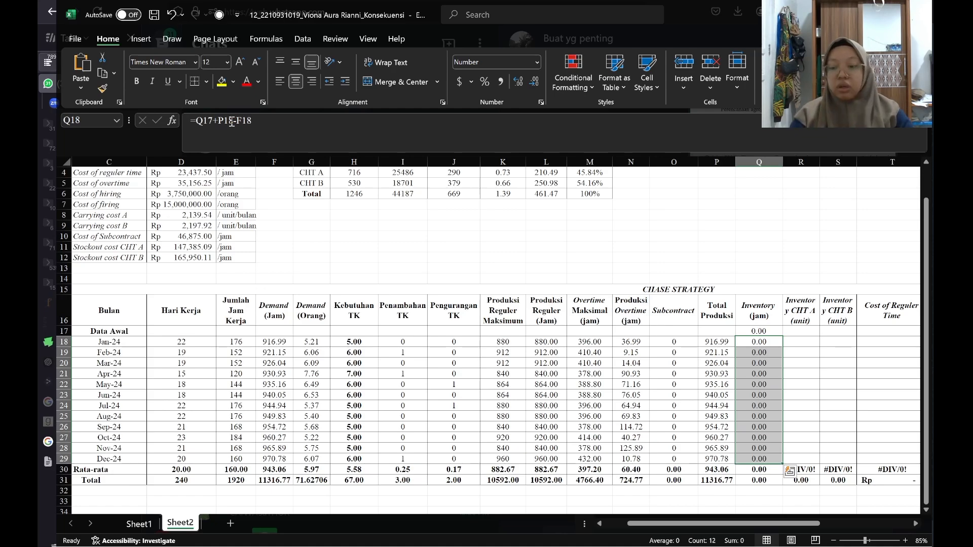
- Calculate January's Inventory CHT A (unit) in R18 with =ROUND(Q18*($K$4/$M$4),0)
{"action": "key", "text": "Up"}
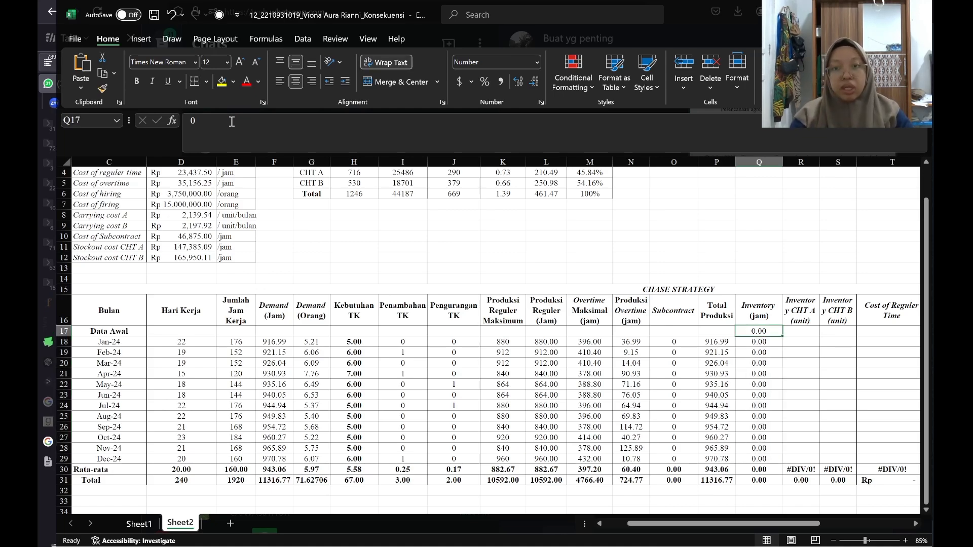
{"action": "scroll", "coordinate": [539, 385], "scroll_direction": "up", "scroll_amount": 1}
{"action": "scroll", "coordinate": [538, 385], "scroll_direction": "down", "scroll_amount": 1}
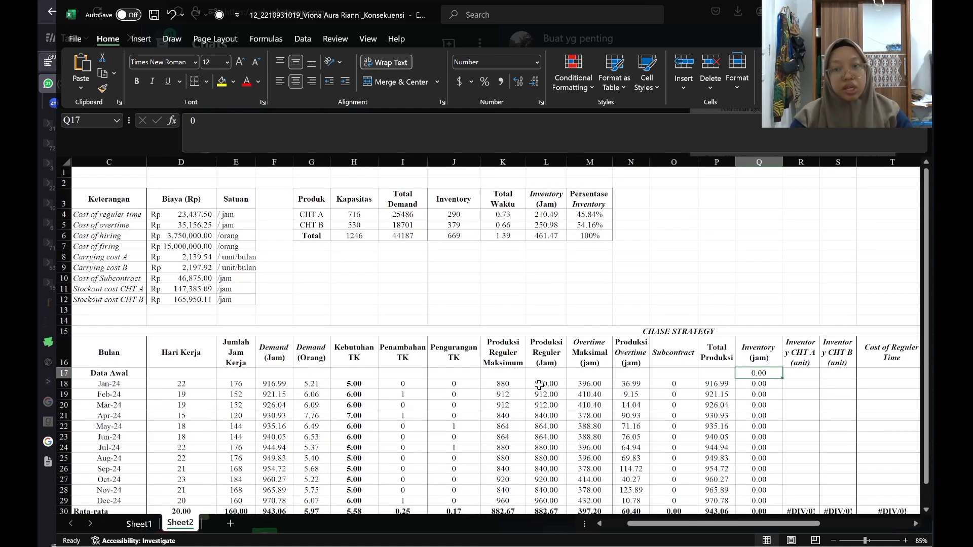
{"action": "scroll", "coordinate": [539, 385], "scroll_direction": "down", "scroll_amount": 2}
{"action": "scroll", "coordinate": [538, 385], "scroll_direction": "up", "scroll_amount": 1}
{"action": "key", "text": "Down"}
{"action": "key", "text": "Right"}
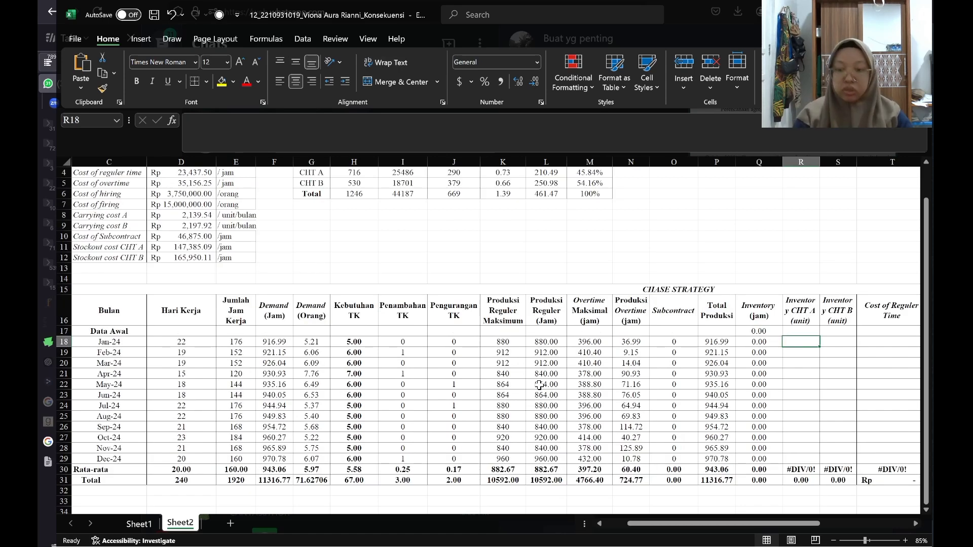
{"action": "type", "text": "=round"}
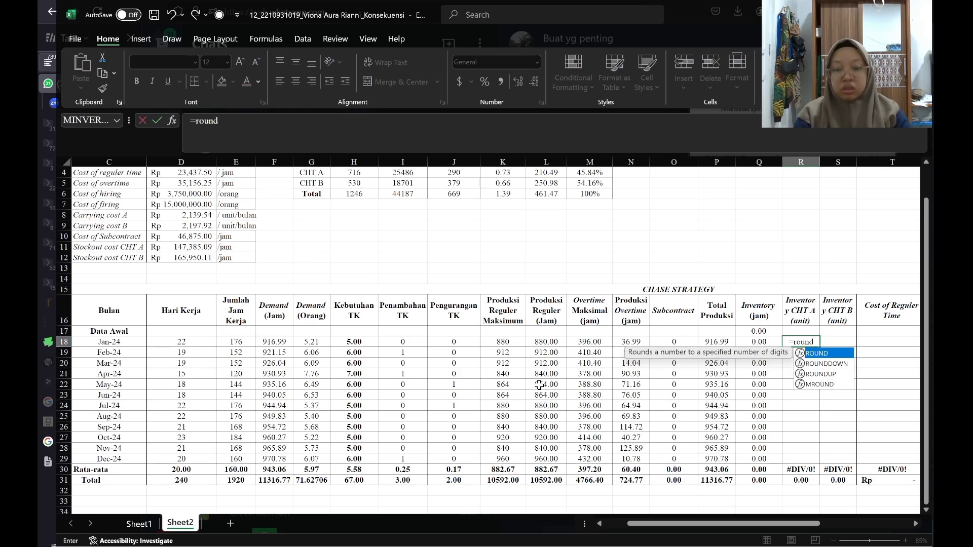
{"action": "type", "text": "("}
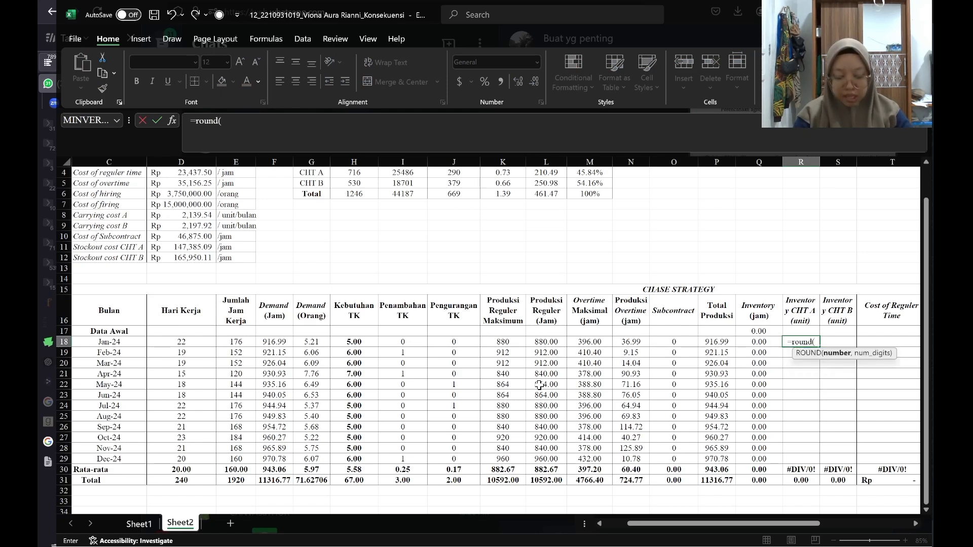
{"action": "key", "text": "Left"}
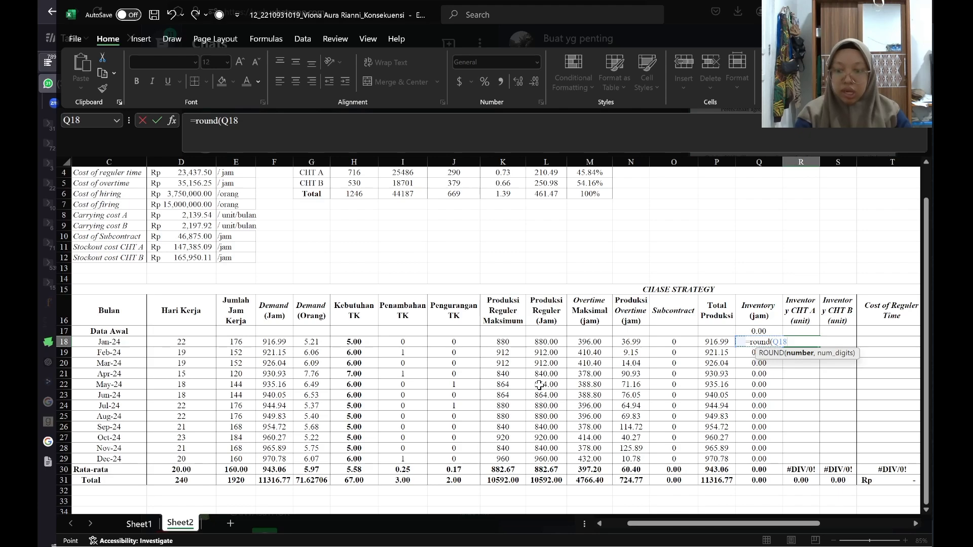
{"action": "type", "text": "*("}
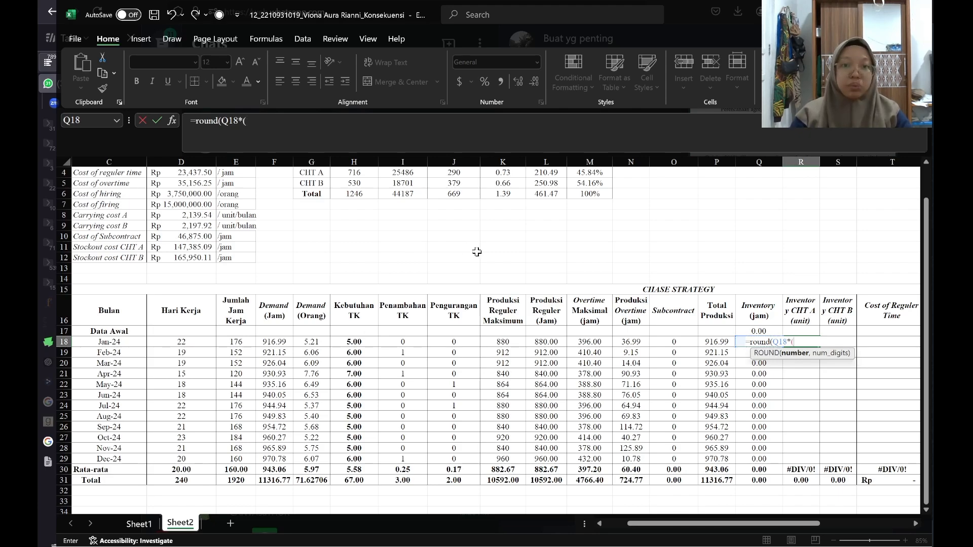
{"action": "scroll", "coordinate": [477, 252], "scroll_direction": "up", "scroll_amount": 1}
{"action": "left_click", "coordinate": [508, 213]}
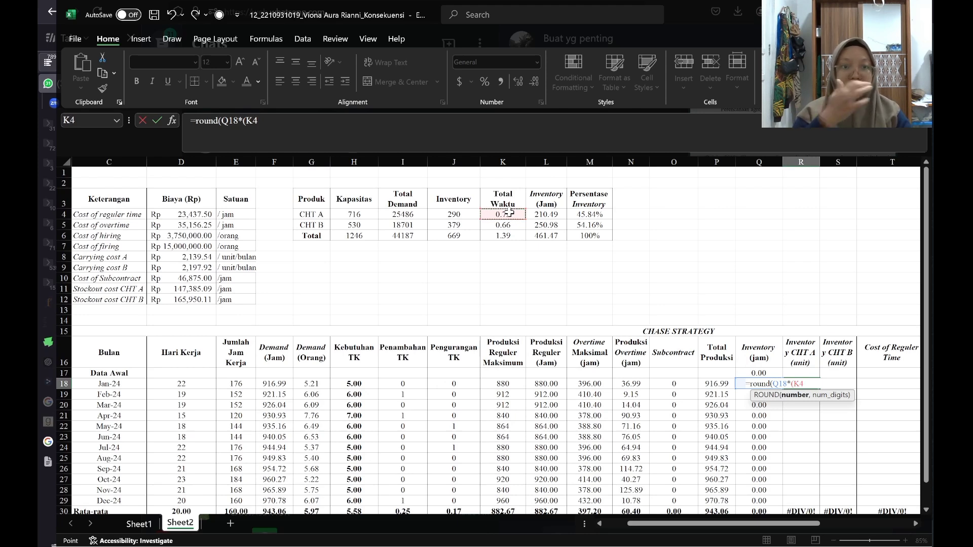
{"action": "key", "text": "F4"}
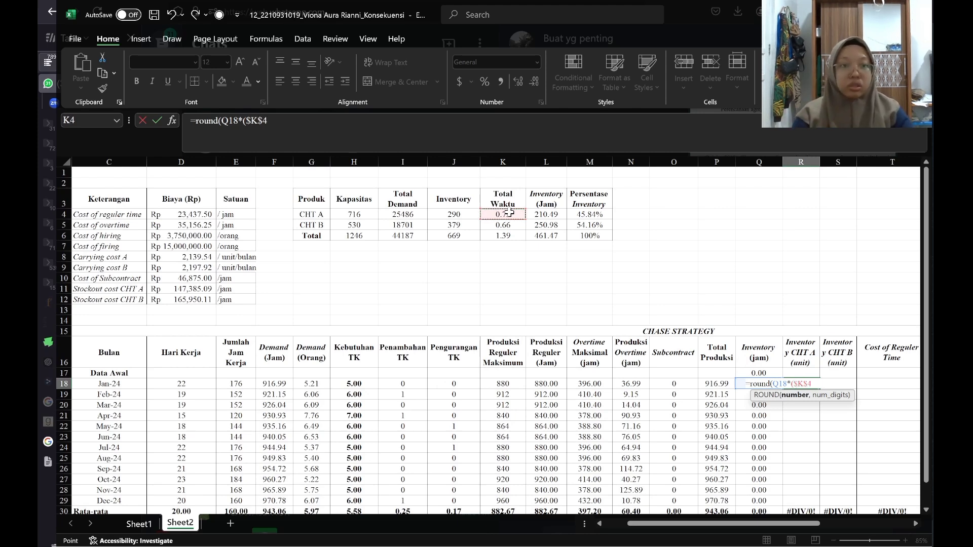
{"action": "type", "text": "/"}
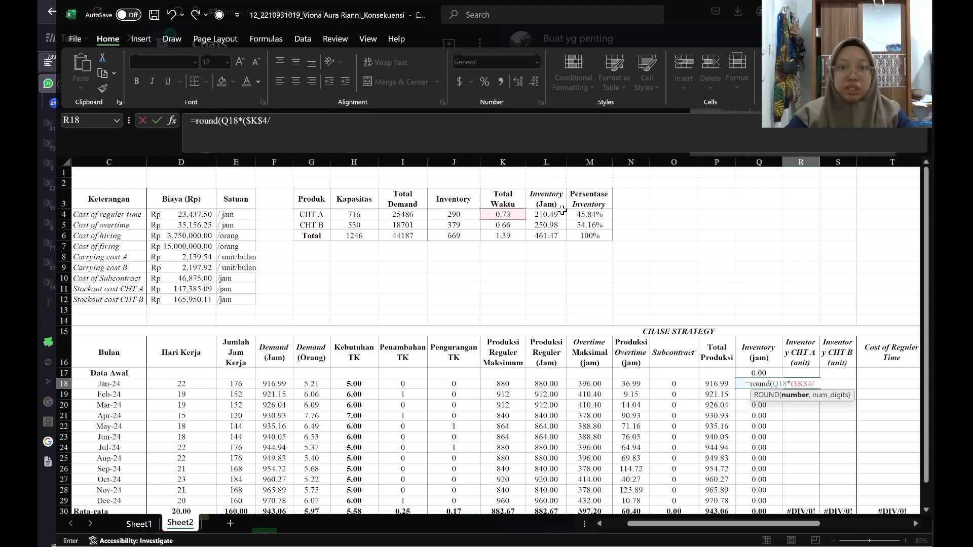
{"action": "left_click", "coordinate": [577, 215]}
{"action": "key", "text": "F4"}
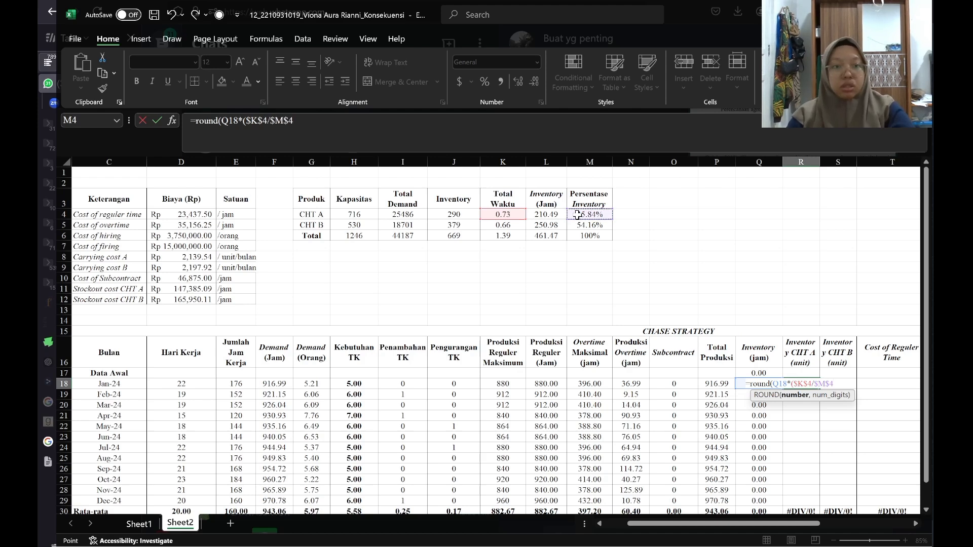
{"action": "type", "text": "),0"}
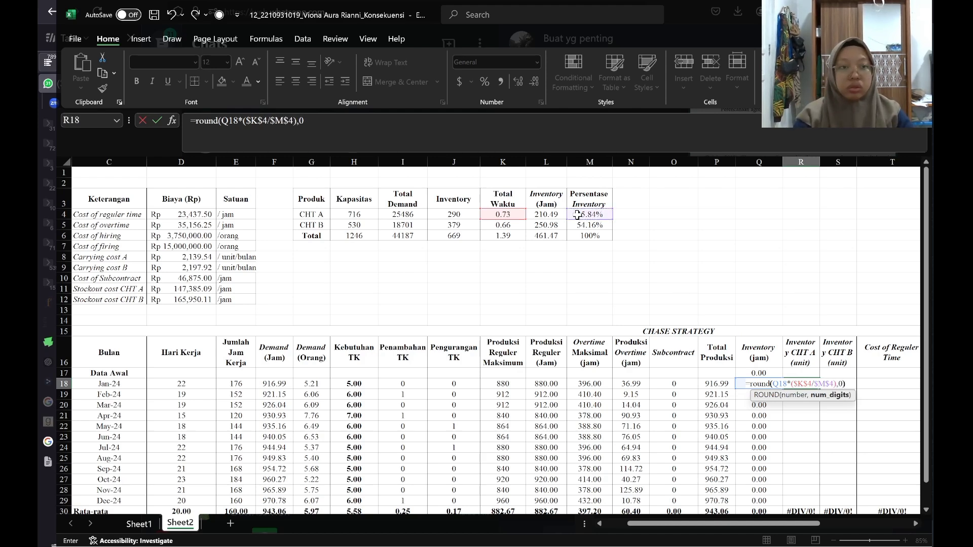
{"action": "key", "text": "Return"}
- Fill the Inventory CHT A formula from R18 down through December in R29
{"action": "key", "text": "Up"}
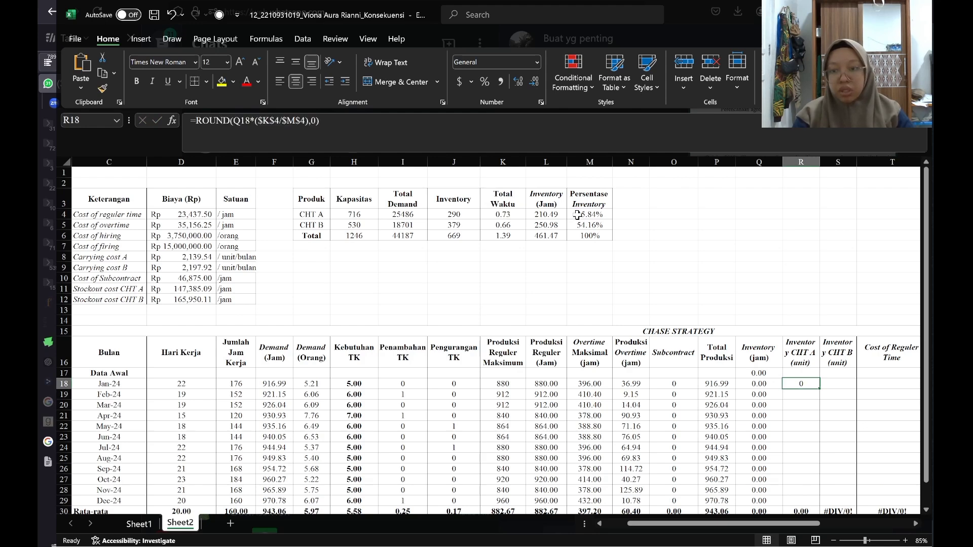
{"action": "key", "text": "shift+Down"}
{"action": "key", "text": "shift+Down"}
{"action": "key", "text": "shift+Down"}
{"action": "key", "text": "shift+Down"}
{"action": "key", "text": "shift+Down"}
{"action": "key", "text": "shift+Down"}
{"action": "key", "text": "shift+Down"}
{"action": "key", "text": "shift+Down"}
{"action": "key", "text": "shift+Down"}
{"action": "key", "text": "shift+Down"}
{"action": "key", "text": "shift+Down"}
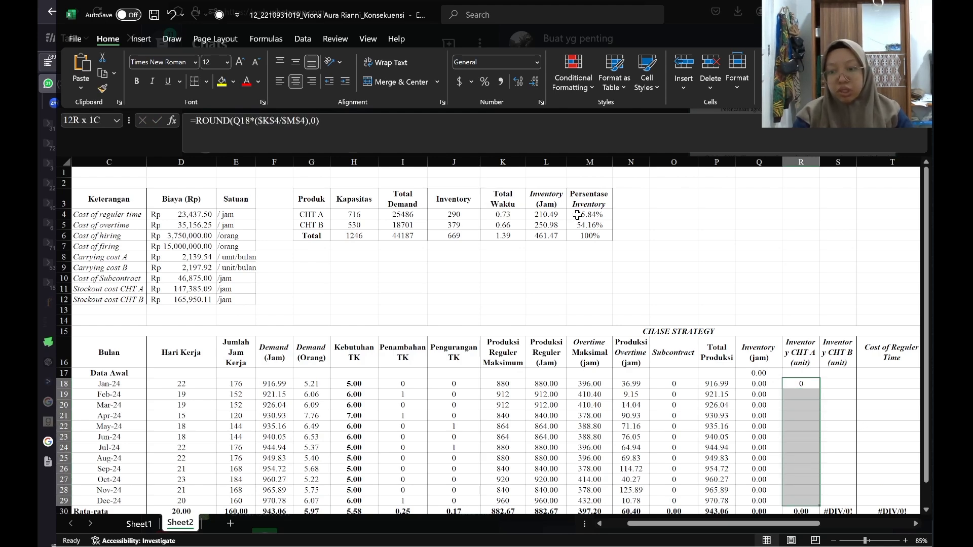
{"action": "key", "text": "ctrl+d"}
- Copy the R18 formula into Inventory CHT B cell S18 and repoint its fixed references to the CHT B row, giving =ROUND(R18*($K$5/$M$5),0)
{"action": "key", "text": "Right"}
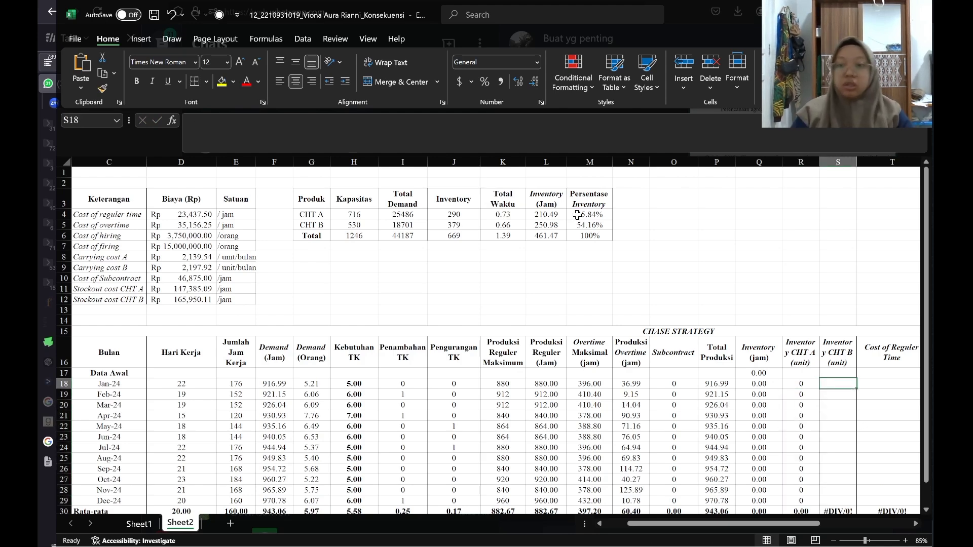
{"action": "key", "text": "Left"}
{"action": "key", "text": "ctrl+c"}
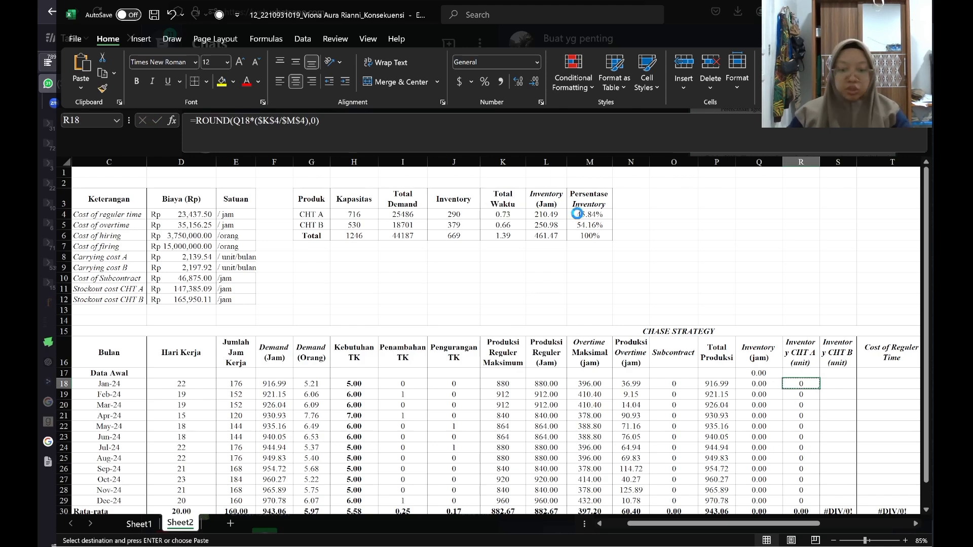
{"action": "key", "text": "Right"}
{"action": "key", "text": "ctrl+v"}
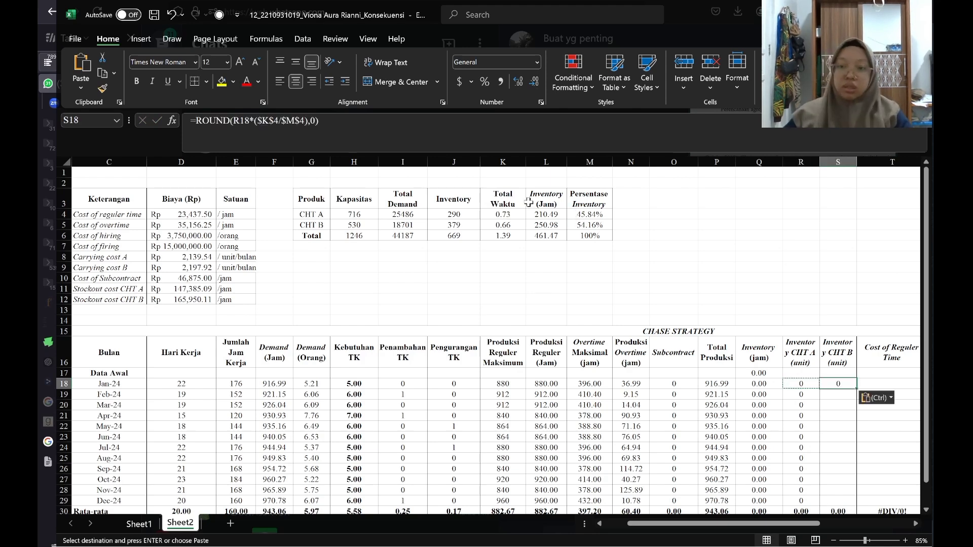
{"action": "left_click", "coordinate": [276, 122]}
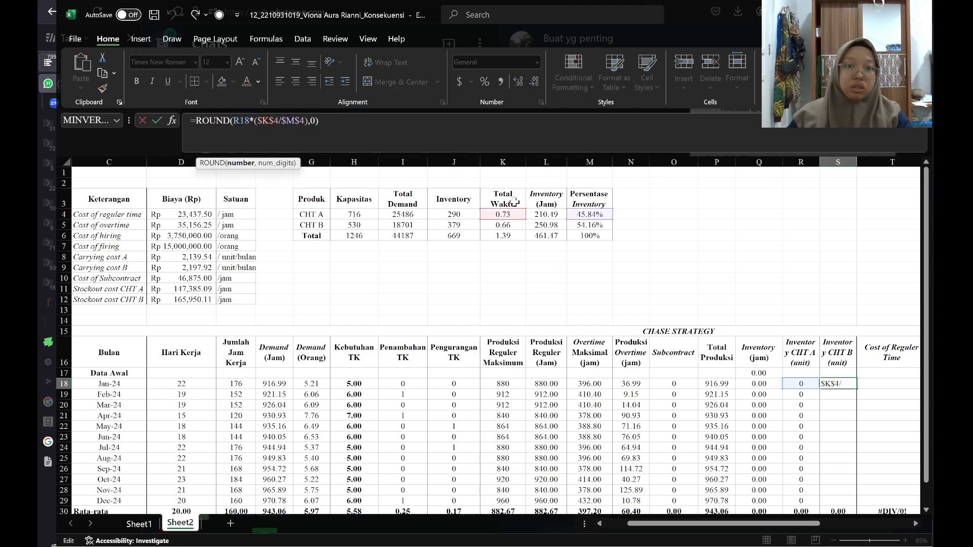
{"action": "left_click_drag", "start_coordinate": [512, 210], "coordinate": [485, 227]}
{"action": "left_click_drag", "start_coordinate": [591, 220], "coordinate": [593, 228]}
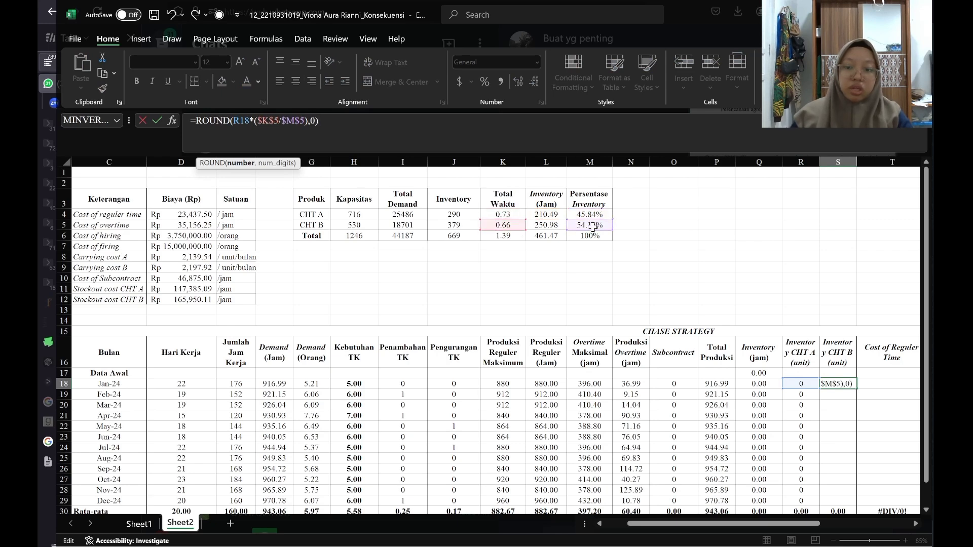
{"action": "key", "text": "ctrl+Return"}
- Fill the Inventory CHT B formula from S18 down through December in S29
{"action": "key", "text": "shift+Down"}
{"action": "key", "text": "shift+Down"}
{"action": "key", "text": "shift+Down"}
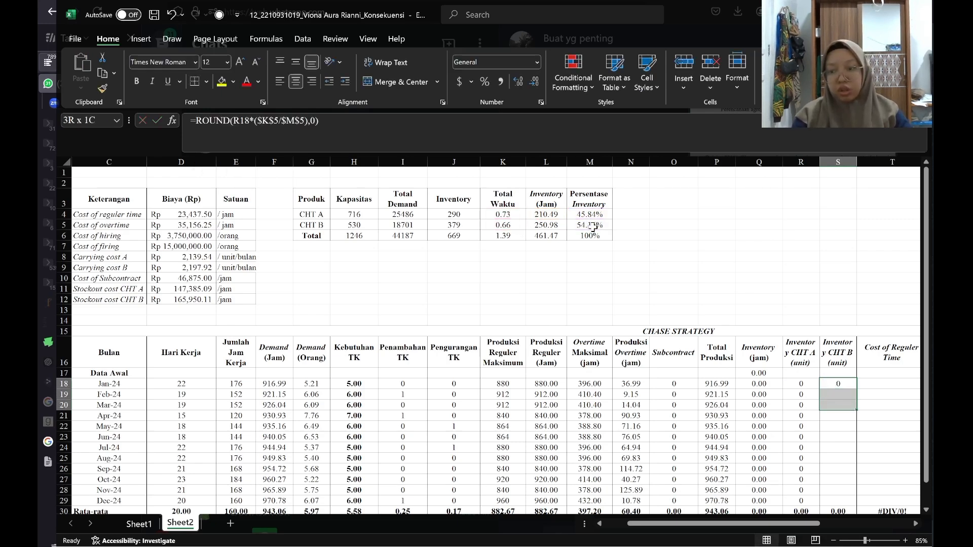
{"action": "key", "text": "shift+Down"}
{"action": "key", "text": "shift+Down"}
{"action": "key", "text": "shift+Down"}
{"action": "key", "text": "shift+Down"}
{"action": "key", "text": "shift+Down"}
{"action": "key", "text": "shift+Down"}
{"action": "key", "text": "shift+Down"}
{"action": "key", "text": "shift+Down"}
{"action": "key", "text": "ctrl+d"}
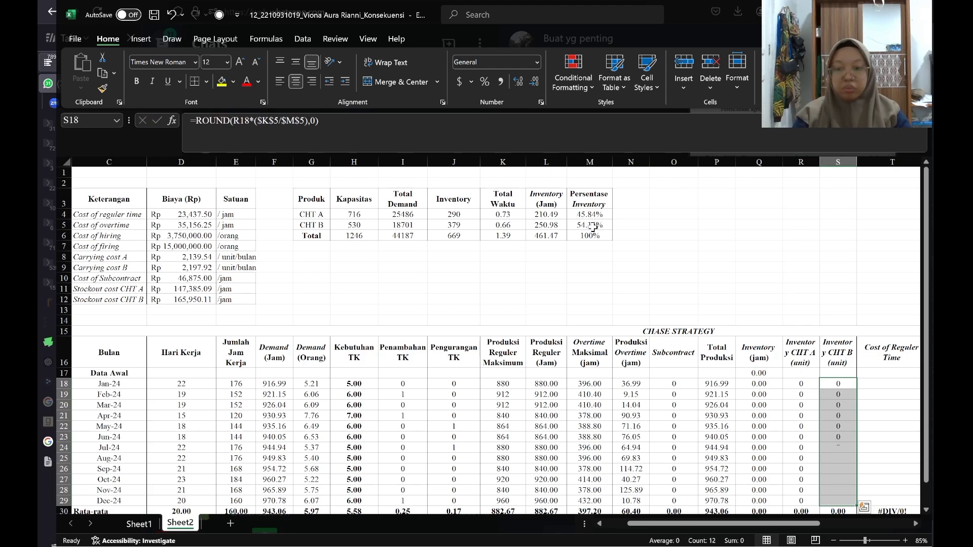
- Calculate January's Cost of Reguler Time in T18 with =$D$4*L18
{"action": "key", "text": "Right"}
{"action": "scroll", "coordinate": [626, 244], "scroll_direction": "down", "scroll_amount": 2, "text": "ctrl"}
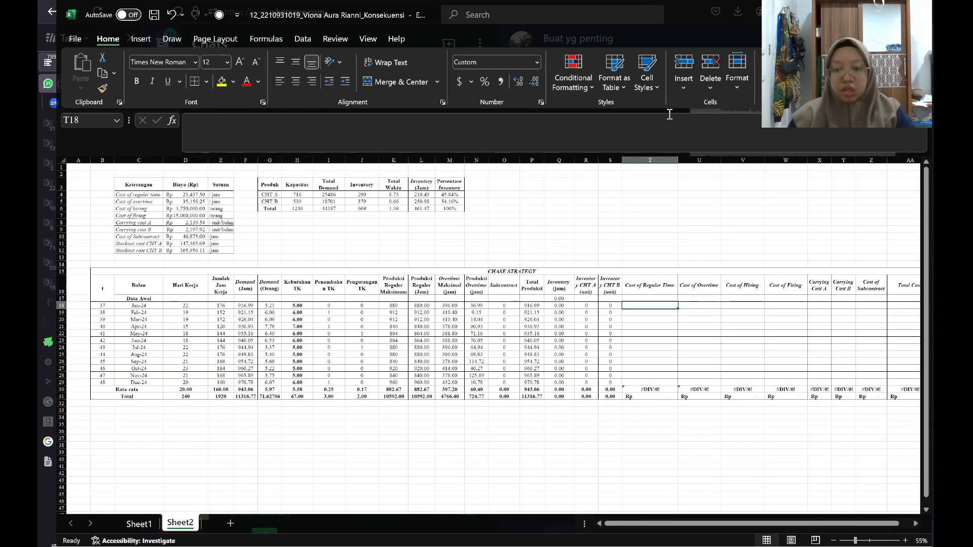
{"action": "type", "text": "="}
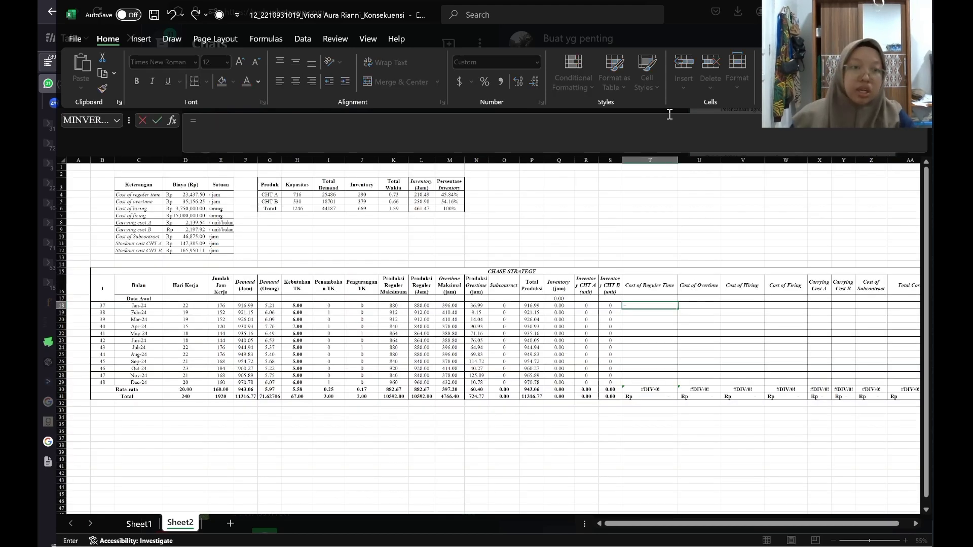
{"action": "left_click", "coordinate": [185, 195]}
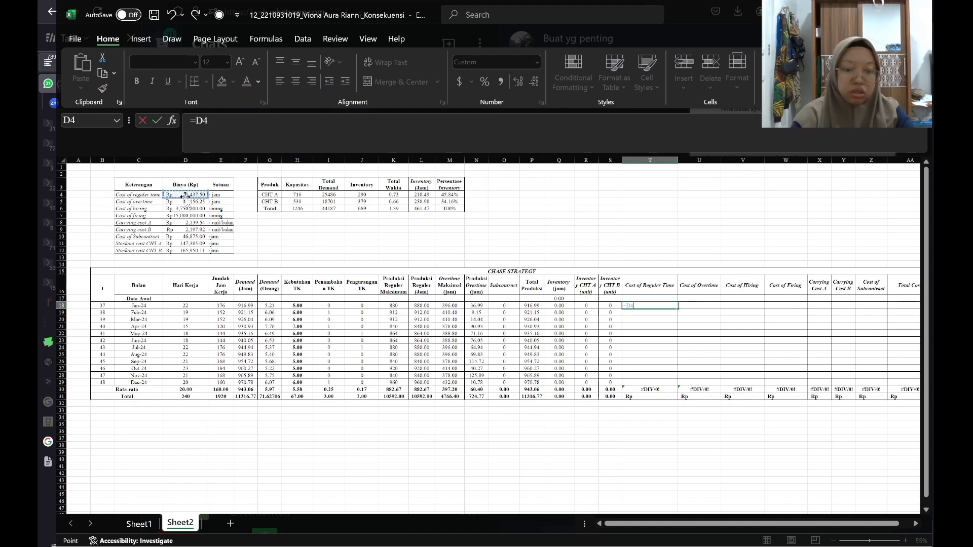
{"action": "key", "text": "F4"}
{"action": "type", "text": "*"}
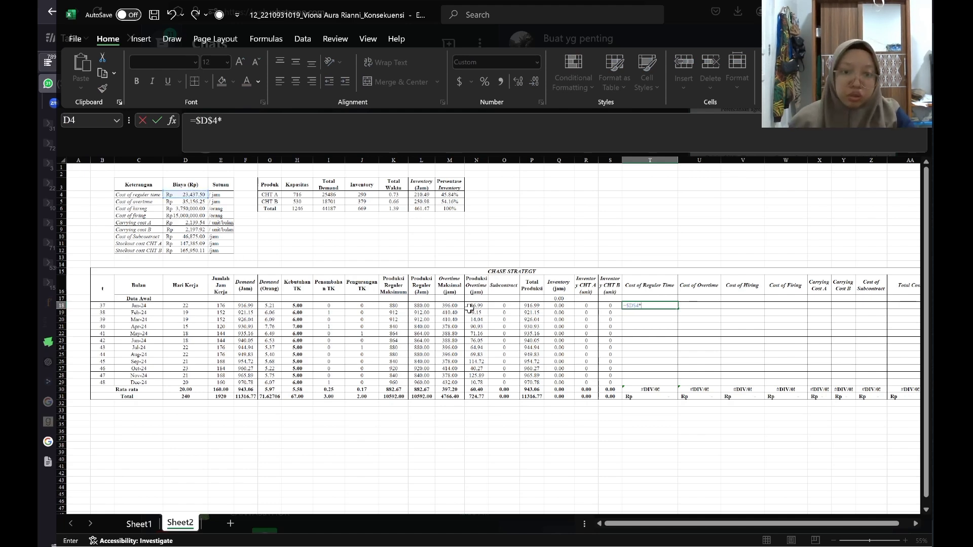
{"action": "left_click", "coordinate": [432, 304]}
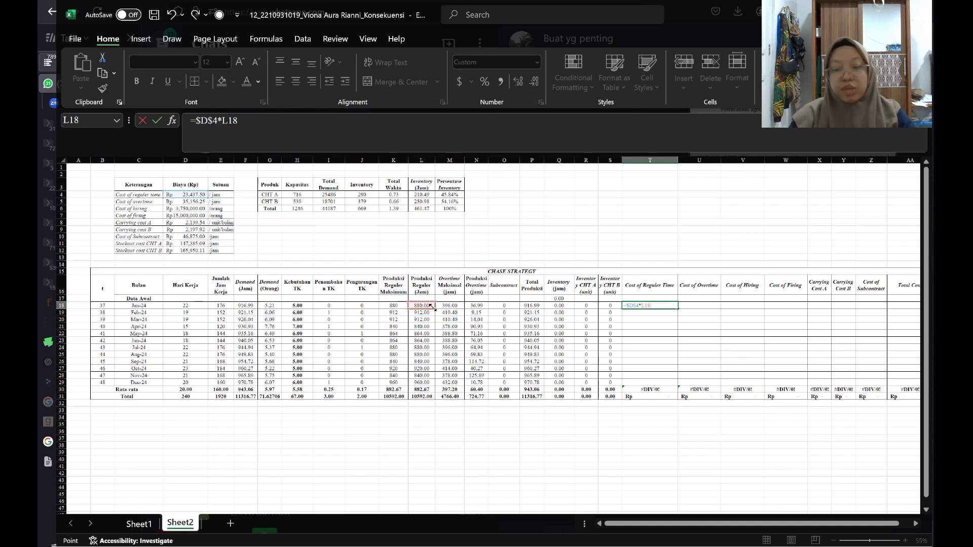
{"action": "key", "text": "Return"}
- Fill the Cost of Reguler Time formula from T18 down through December in T29
{"action": "key", "text": "Up"}
{"action": "key", "text": "shift+Down"}
{"action": "key", "text": "shift+Down"}
{"action": "key", "text": "shift+Down"}
{"action": "key", "text": "shift+Down"}
{"action": "key", "text": "shift+Down"}
{"action": "key", "text": "shift+Down"}
{"action": "key", "text": "shift+Down"}
{"action": "key", "text": "shift+Down"}
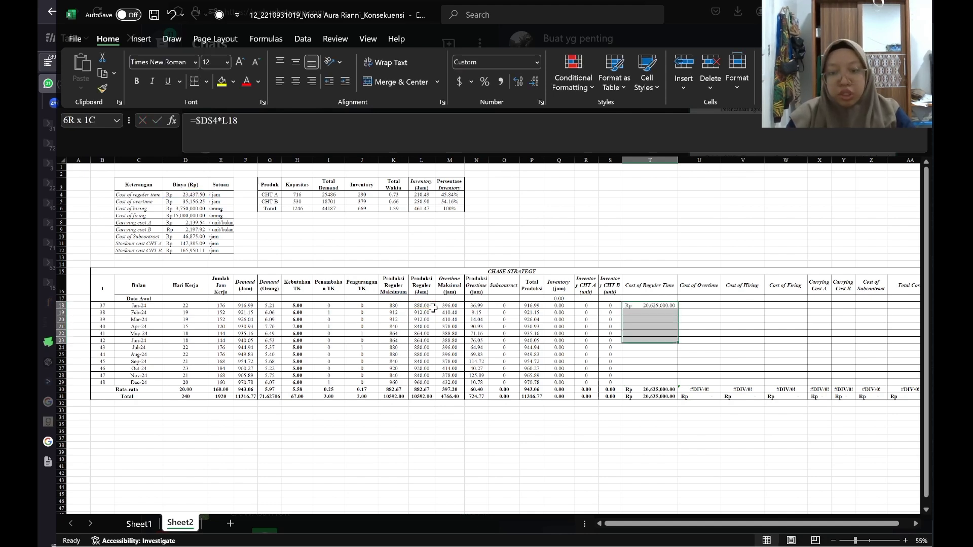
{"action": "key", "text": "shift+Down"}
{"action": "key", "text": "shift+Down"}
{"action": "key", "text": "shift+Down"}
{"action": "key", "text": "ctrl+d"}
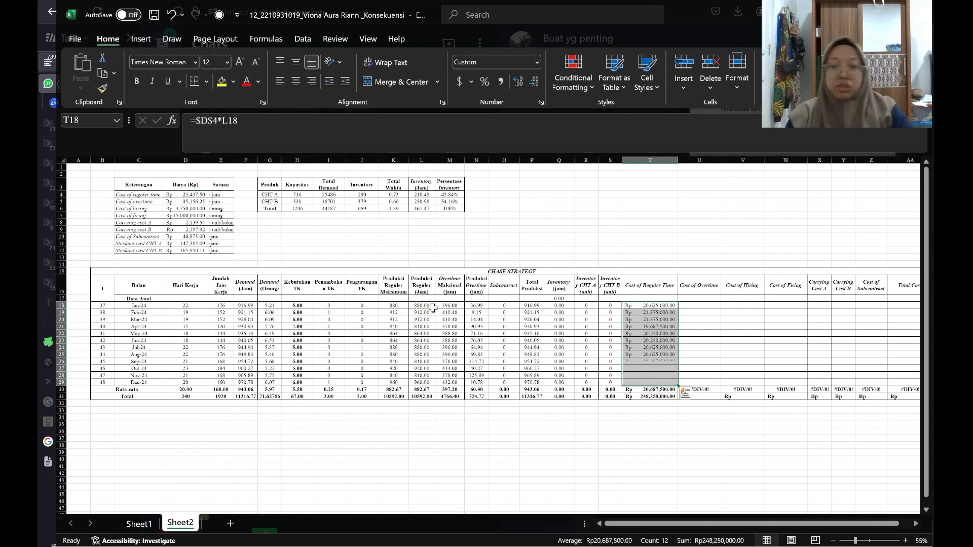
- Calculate January's Cost of Overtime in U18 with =$D$5*N18, keeping the overtime rate reference absolute
{"action": "left_click", "coordinate": [702, 306]}
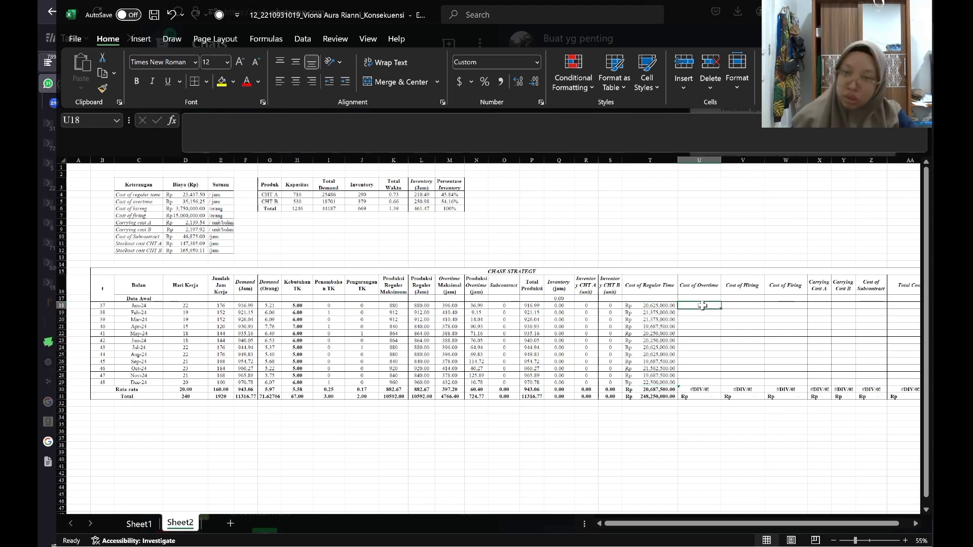
{"action": "type", "text": "="}
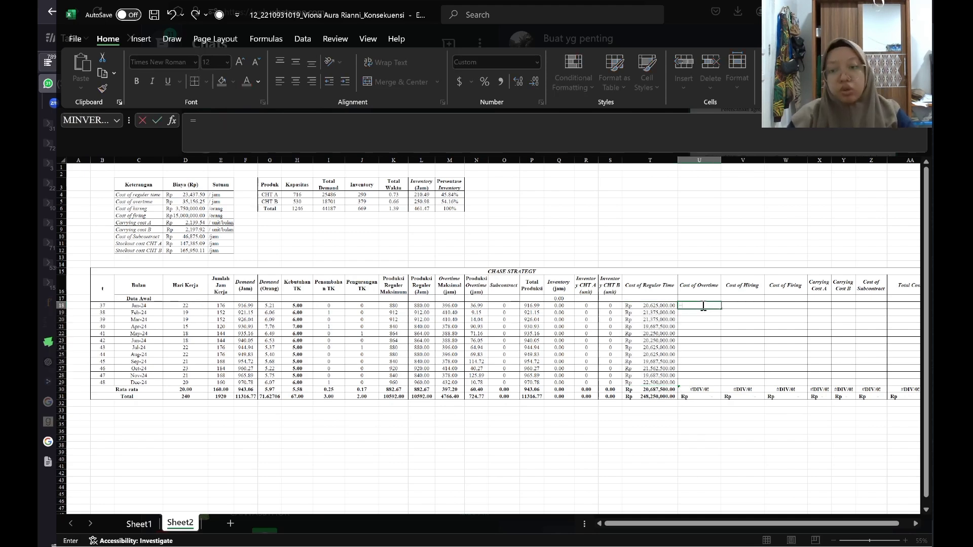
{"action": "left_click", "coordinate": [195, 202]}
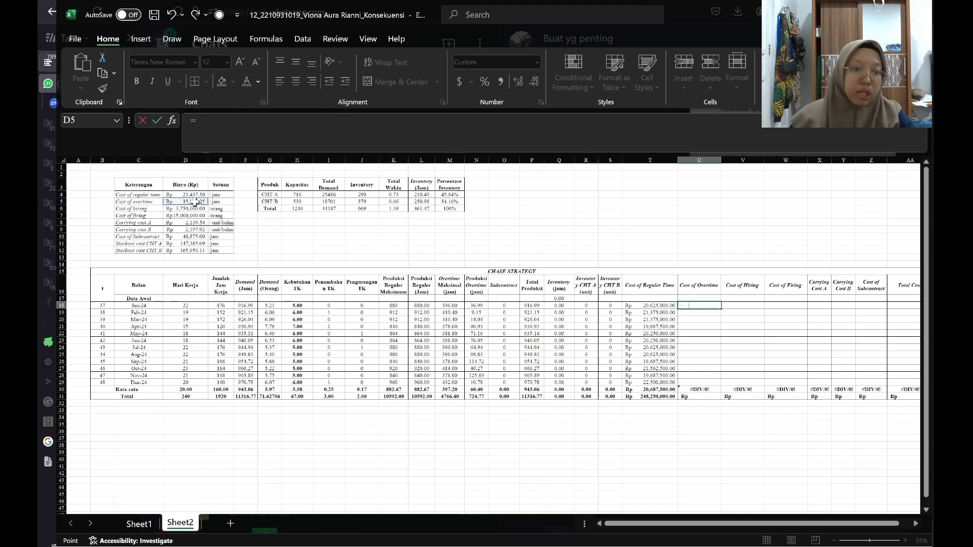
{"action": "type", "text": "*"}
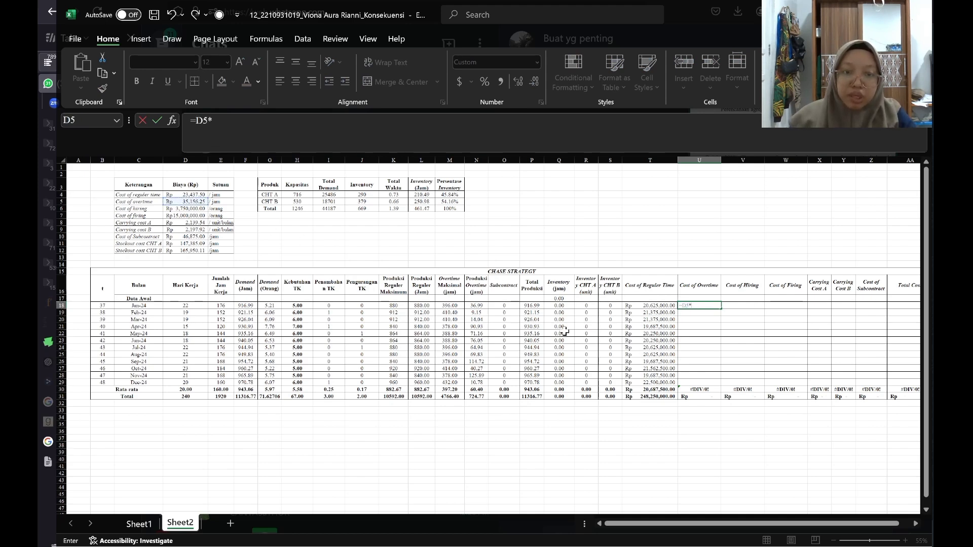
{"action": "left_click", "coordinate": [476, 305]}
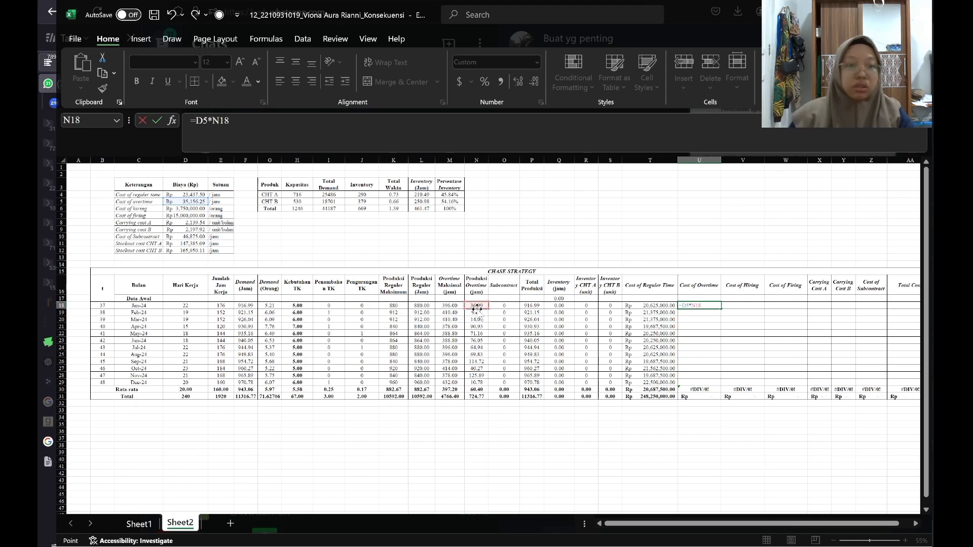
{"action": "left_click", "coordinate": [200, 121]}
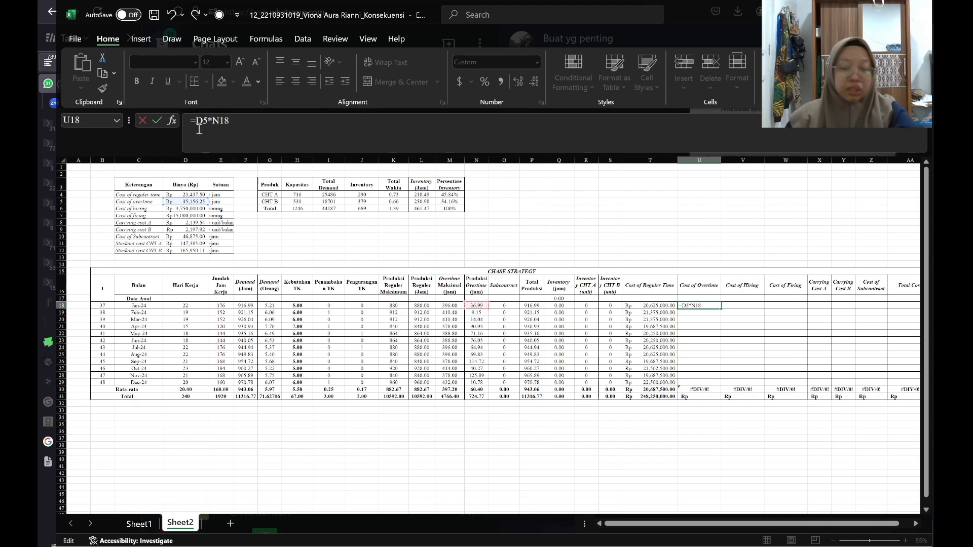
{"action": "key", "text": "F4"}
{"action": "key", "text": "Return"}
- Fill the Cost of Overtime formula from U18 down through December in U29
{"action": "key", "text": "Up"}
{"action": "key", "text": "shift+Down"}
{"action": "key", "text": "shift+Down"}
{"action": "key", "text": "shift+Down"}
{"action": "key", "text": "shift+Down"}
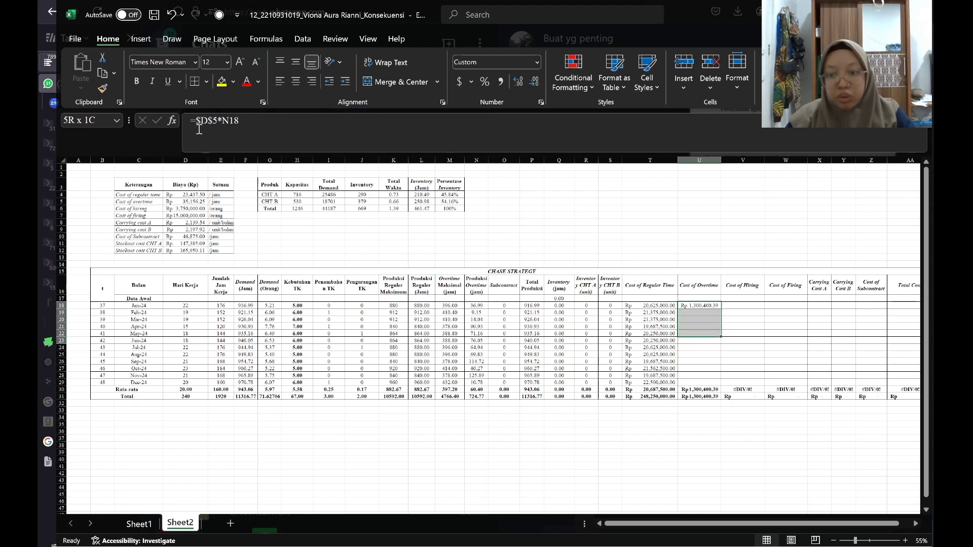
{"action": "key", "text": "shift+Down"}
{"action": "key", "text": "shift+Down"}
{"action": "key", "text": "shift+Down"}
{"action": "key", "text": "shift+Down"}
{"action": "key", "text": "shift+Down"}
{"action": "key", "text": "shift+Down"}
{"action": "key", "text": "shift+Down"}
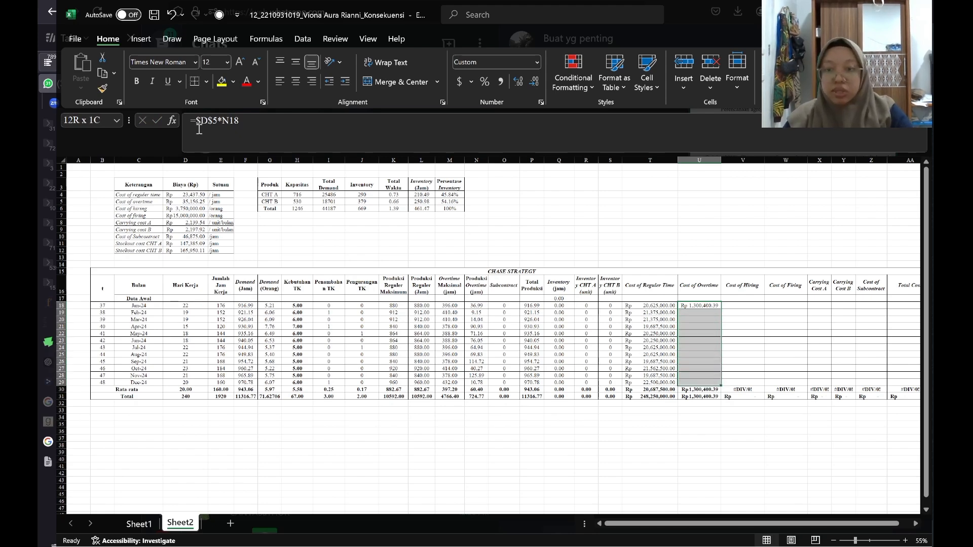
{"action": "key", "text": "ctrl+d"}
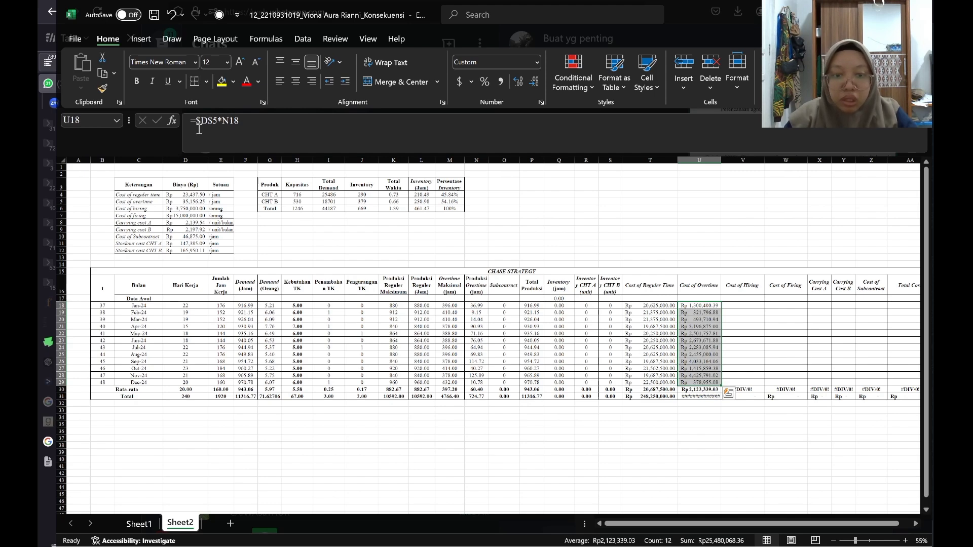
- Calculate January's Cost of Hiring in V18 with =$D$6*I18
{"action": "key", "text": "Right"}
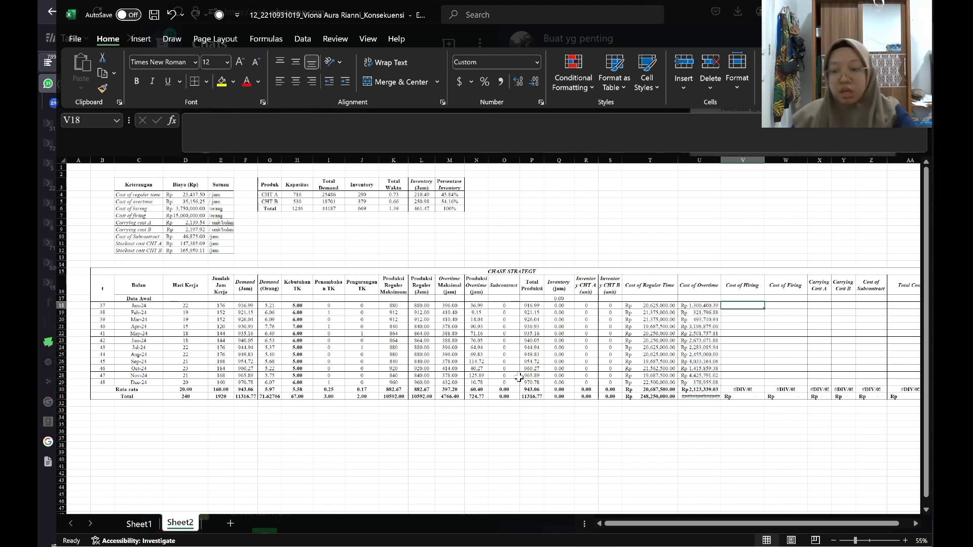
{"action": "type", "text": "="}
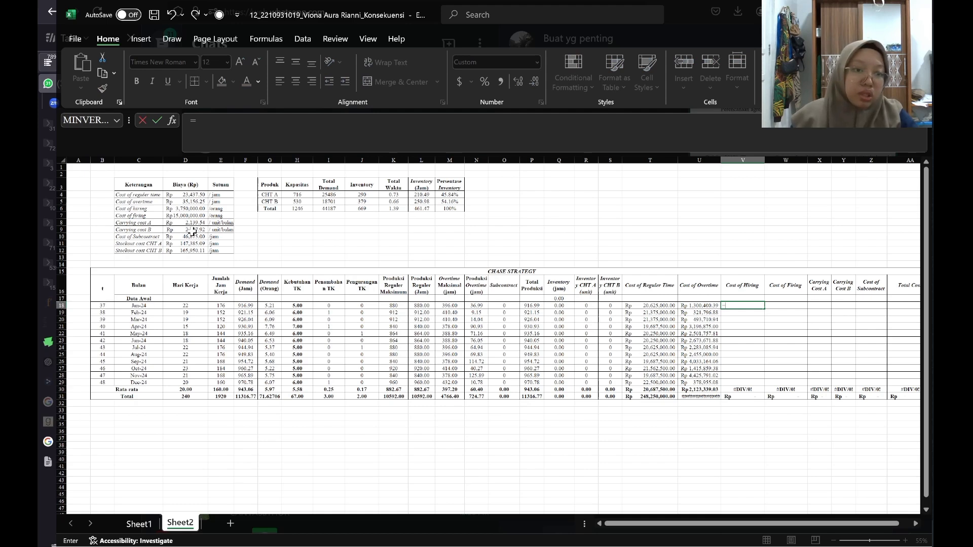
{"action": "left_click", "coordinate": [187, 209]}
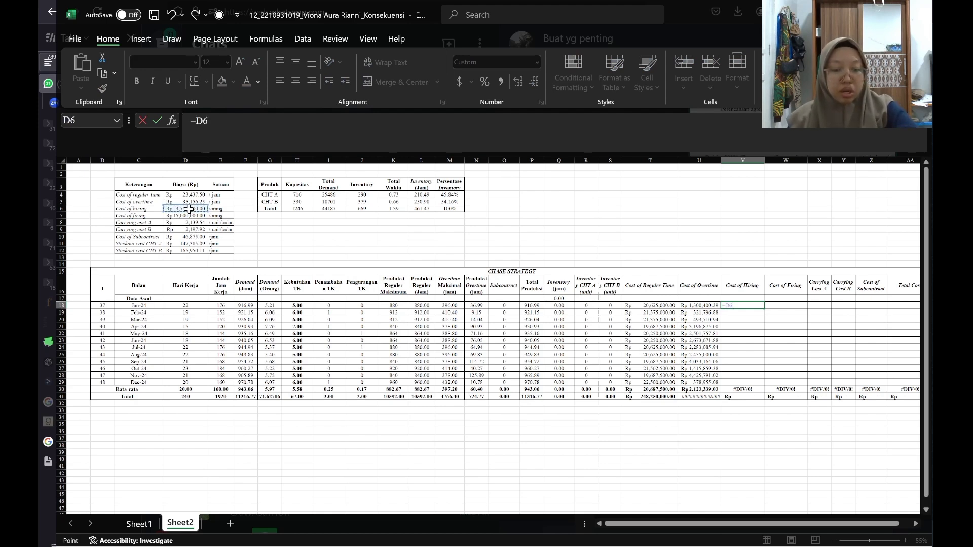
{"action": "key", "text": "F4"}
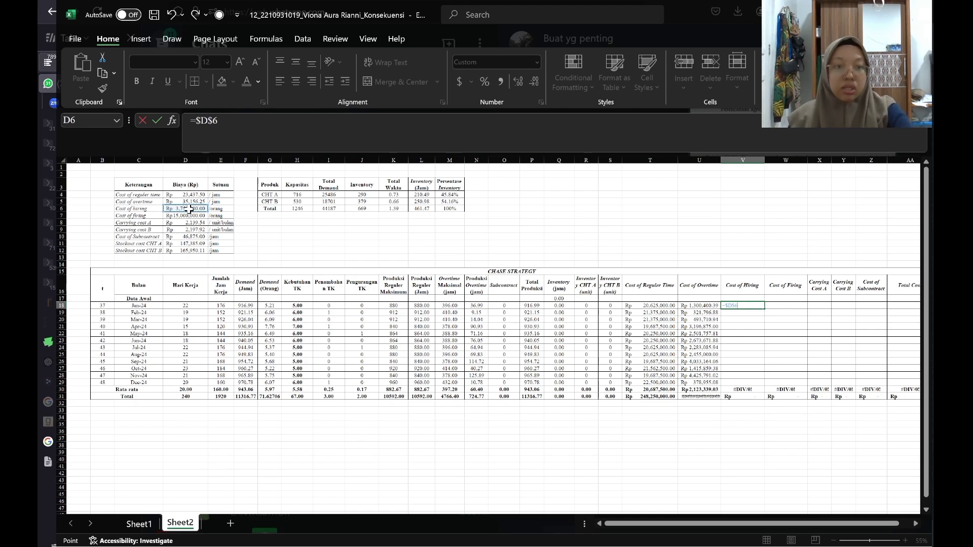
{"action": "type", "text": "*"}
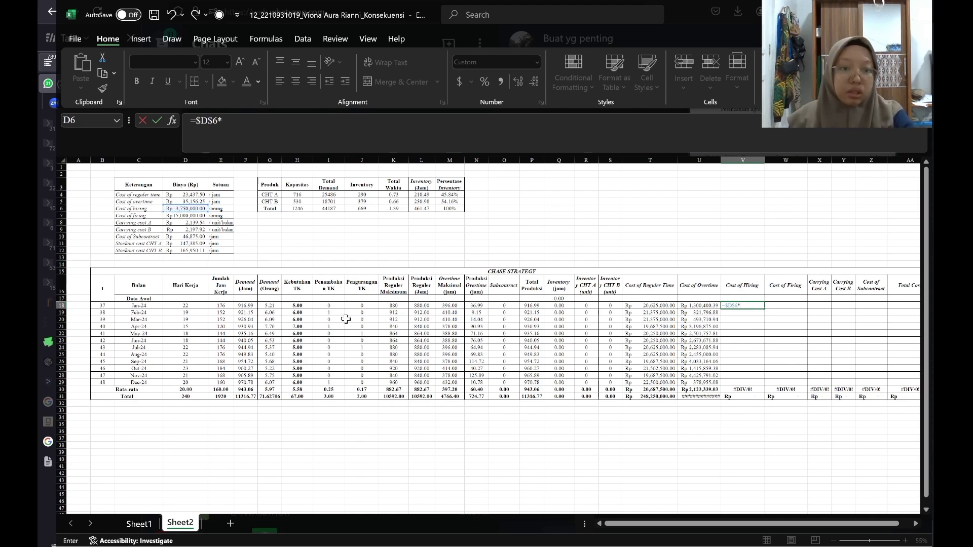
{"action": "left_click", "coordinate": [328, 306]}
{"action": "key", "text": "Return"}
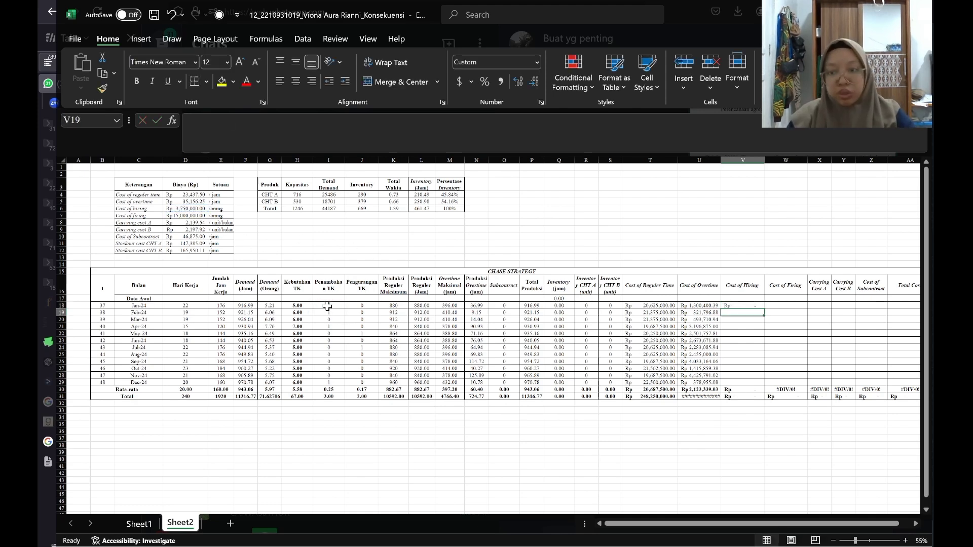
- Fill the Cost of Hiring formula from V18 down through December in V29
{"action": "key", "text": "Up"}
{"action": "key", "text": "shift+Down"}
{"action": "key", "text": "shift+Down"}
{"action": "key", "text": "shift+Down"}
{"action": "key", "text": "shift+Down"}
{"action": "key", "text": "shift+Down"}
{"action": "key", "text": "shift+Down"}
{"action": "key", "text": "shift+Down"}
{"action": "key", "text": "shift+Down"}
{"action": "key", "text": "shift+Down"}
{"action": "key", "text": "shift+Down"}
{"action": "key", "text": "shift+Down"}
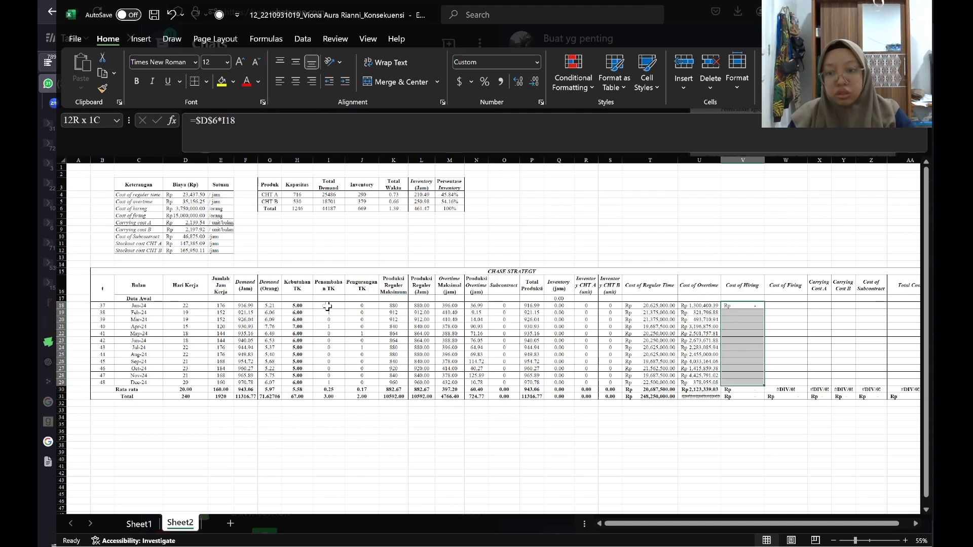
{"action": "key", "text": "ctrl+d"}
- Calculate January's Cost of Firing in W18 with =$D$7*J18
{"action": "key", "text": "Right"}
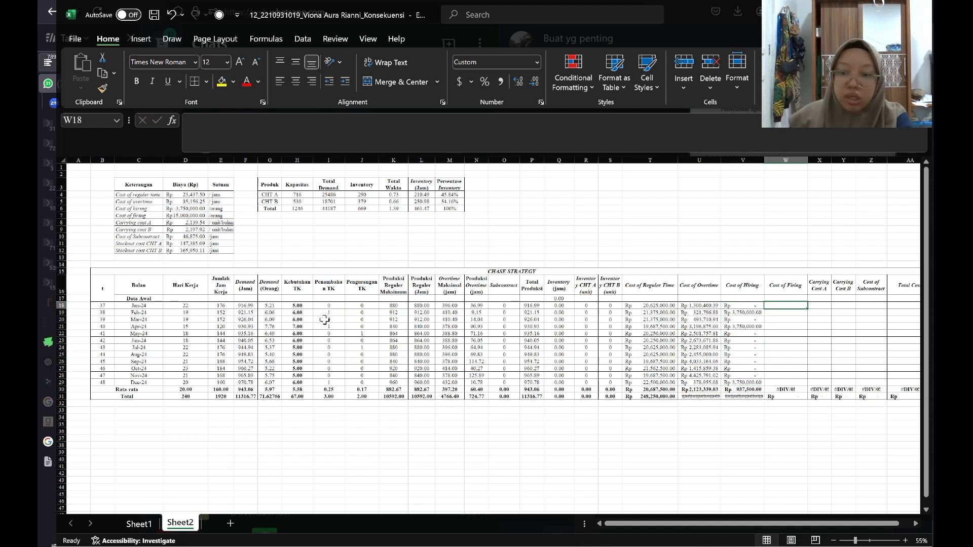
{"action": "type", "text": "="}
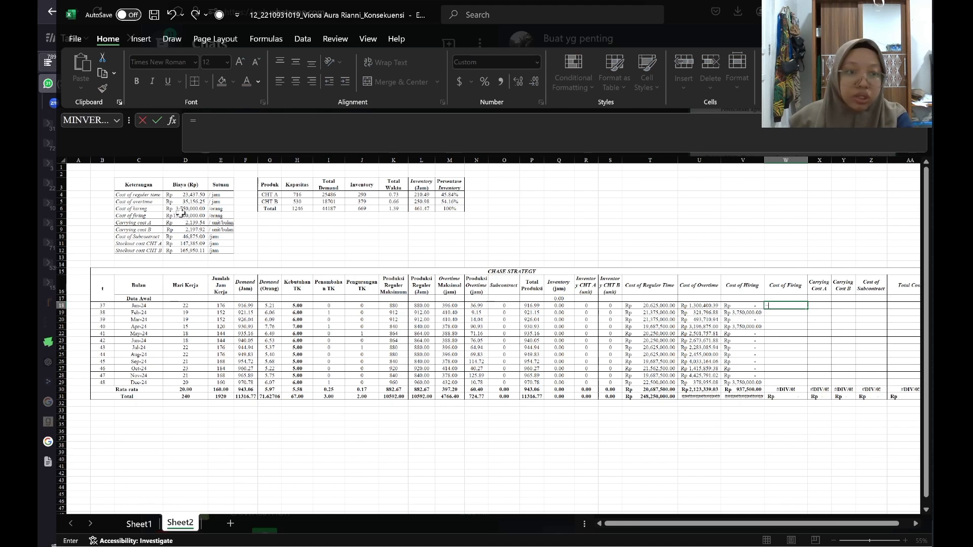
{"action": "left_click", "coordinate": [194, 216]}
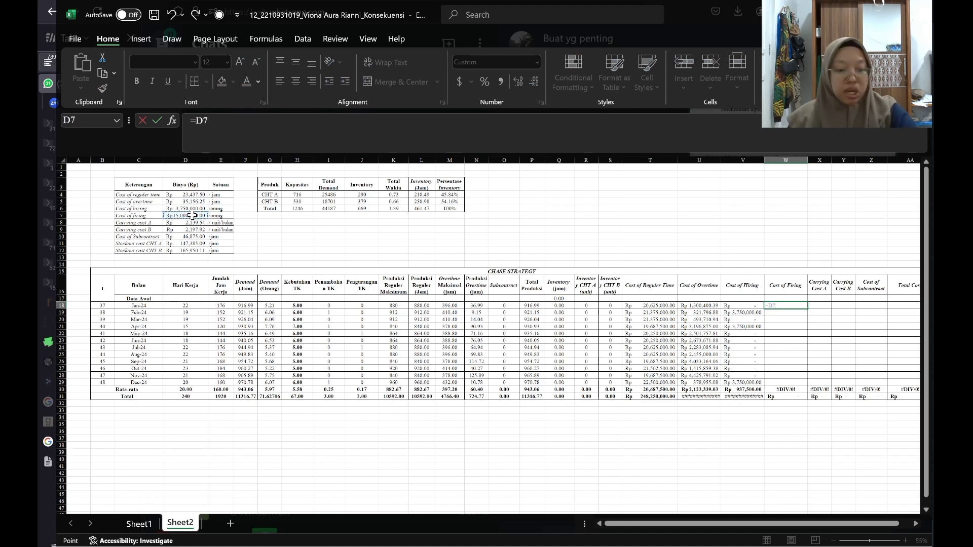
{"action": "key", "text": "F4"}
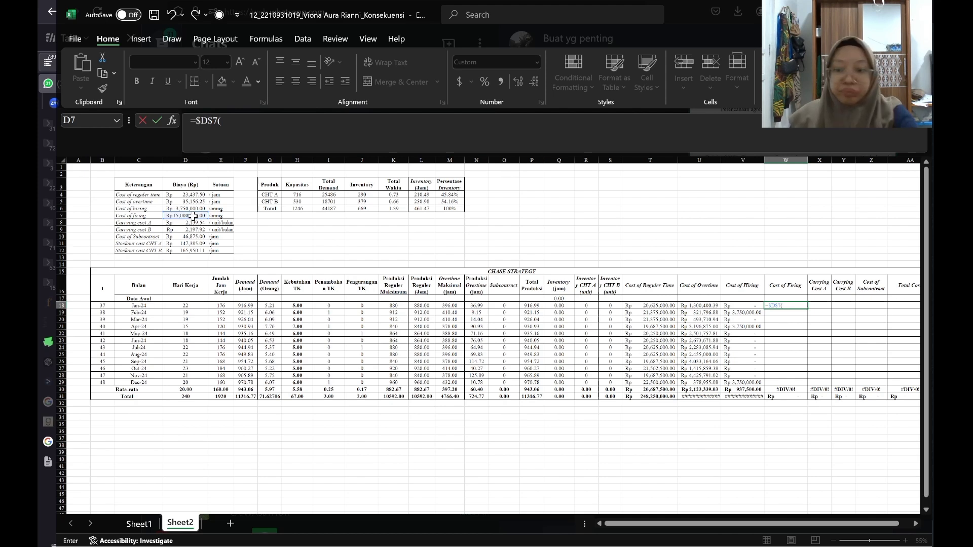
{"action": "left_click", "coordinate": [363, 307]}
{"action": "key", "text": "ctrl+Return"}
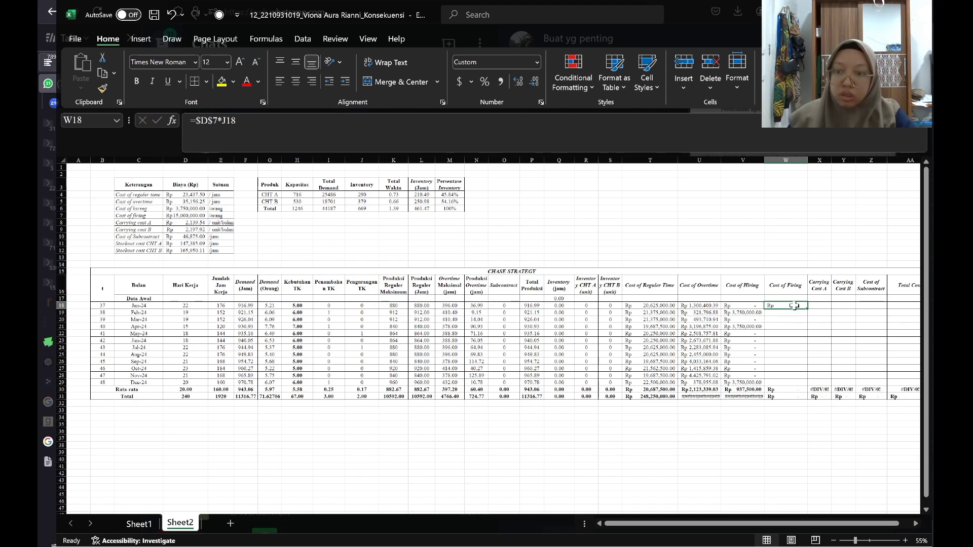
- Fill the Cost of Firing formula from W18 down through W29 and autofit column W to its contents
{"action": "left_click_drag", "start_coordinate": [791, 307], "coordinate": [792, 381]}
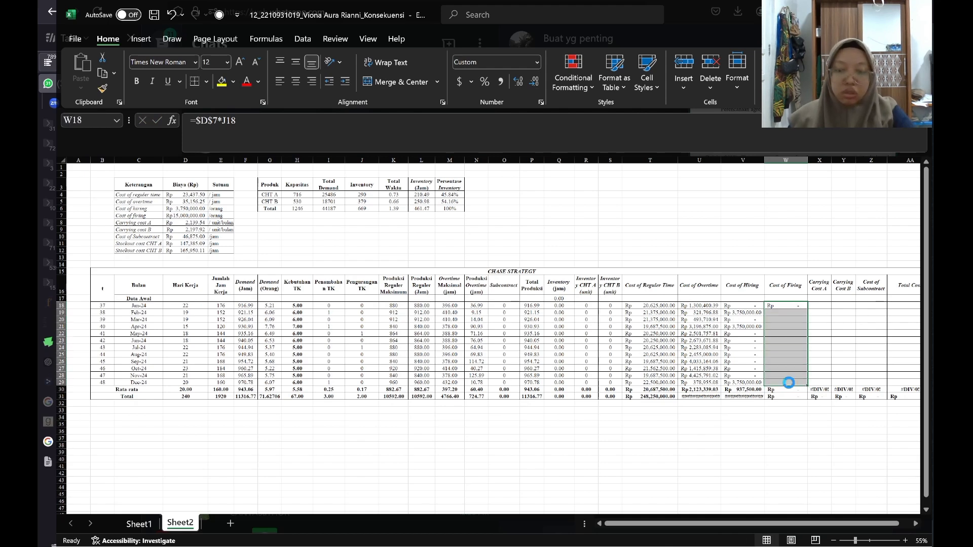
{"action": "key", "text": "ctrl+d"}
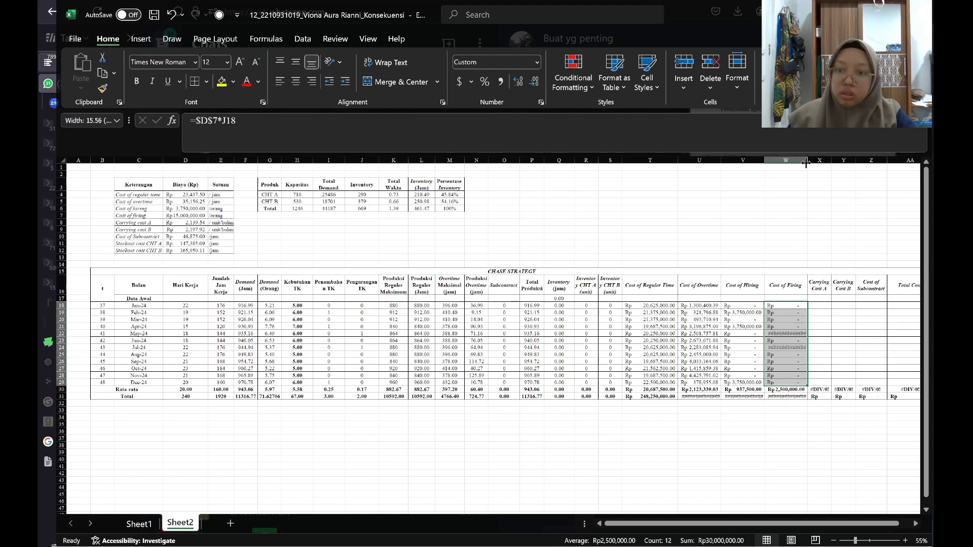
{"action": "double_click", "coordinate": [808, 160]}
- Calculate January's Carrying Cost A in X18 with =$D$8*R18
{"action": "left_click", "coordinate": [824, 312]}
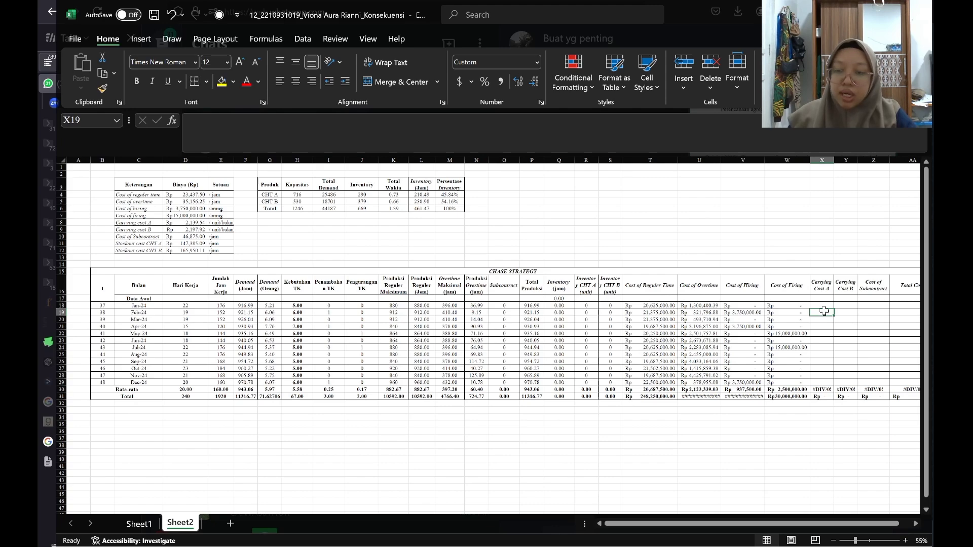
{"action": "scroll", "coordinate": [760, 304], "scroll_direction": "right", "scroll_amount": 3}
{"action": "left_click", "coordinate": [725, 305]}
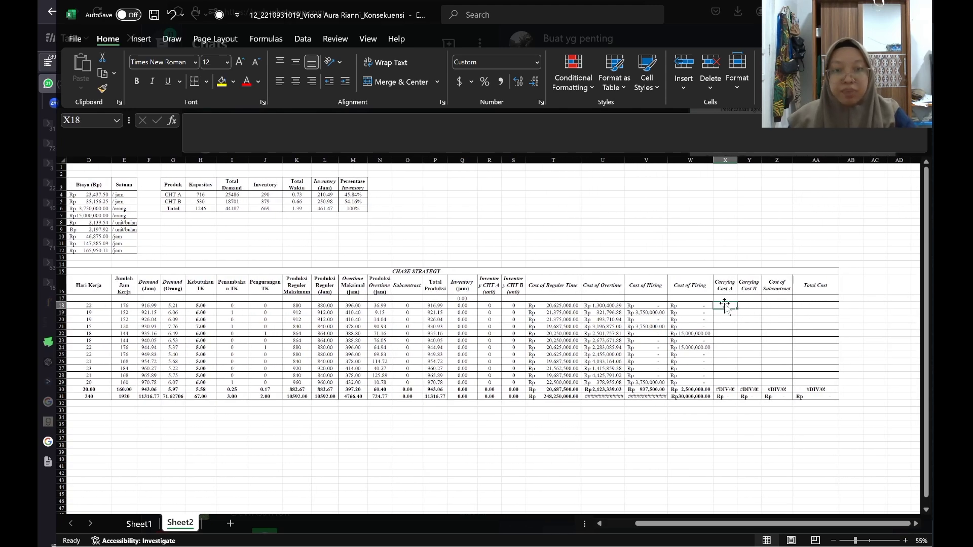
{"action": "scroll", "coordinate": [724, 303], "scroll_direction": "left", "scroll_amount": 2}
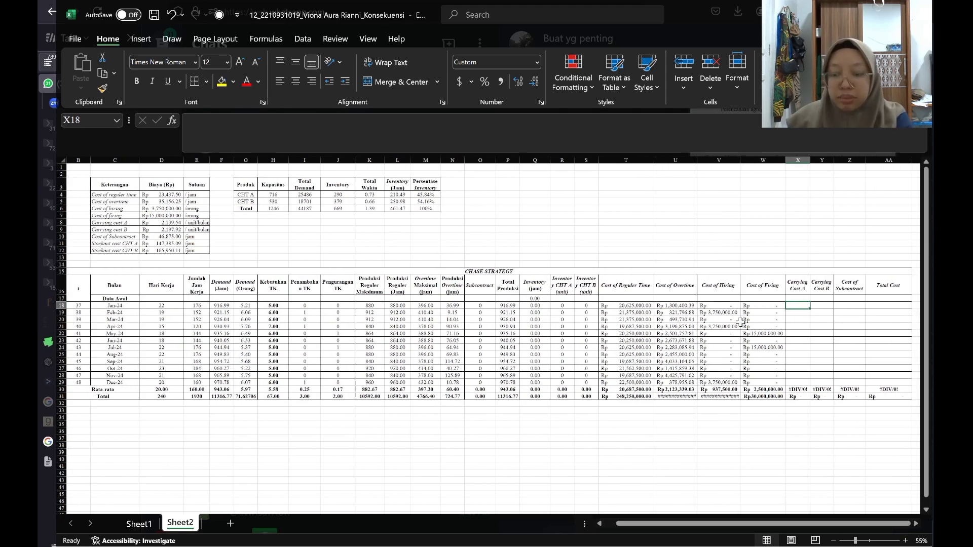
{"action": "type", "text": "="}
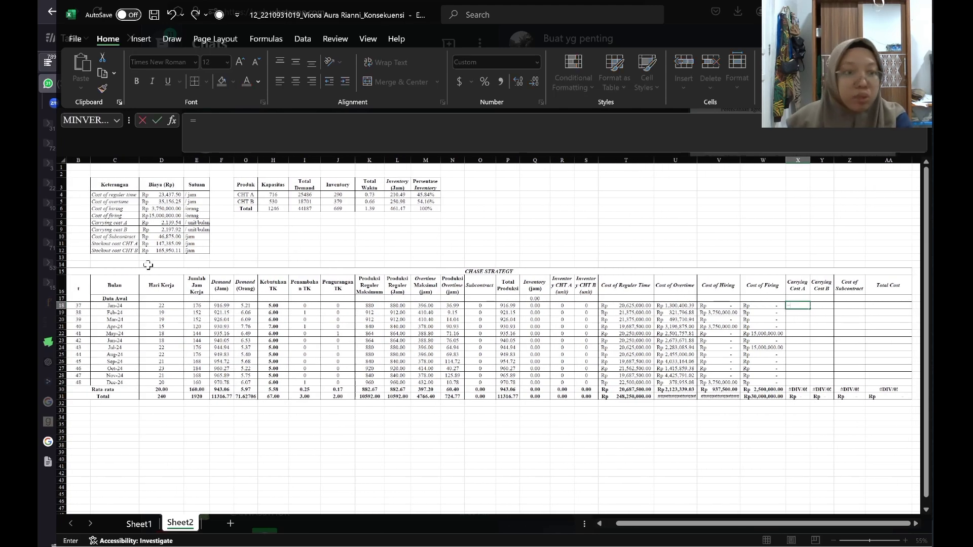
{"action": "left_click", "coordinate": [160, 223]}
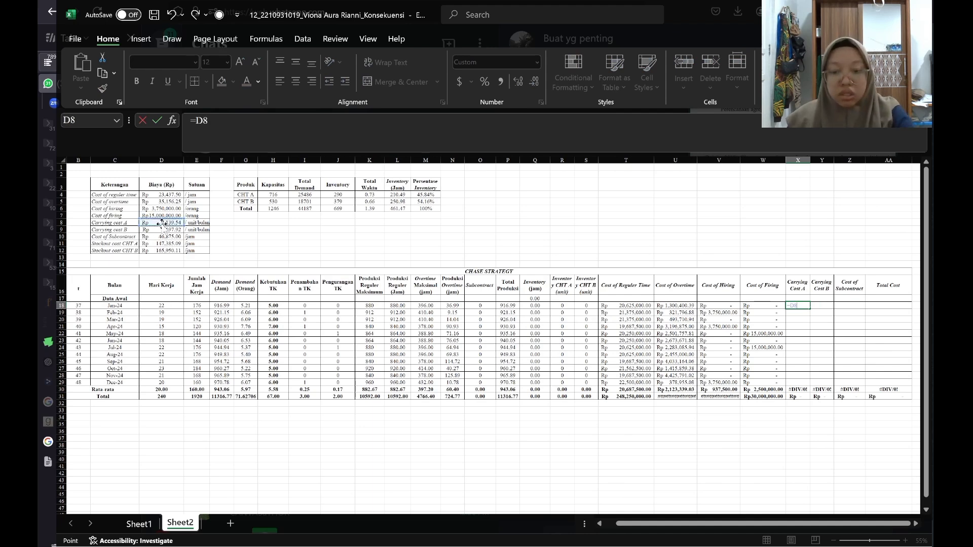
{"action": "key", "text": "F4"}
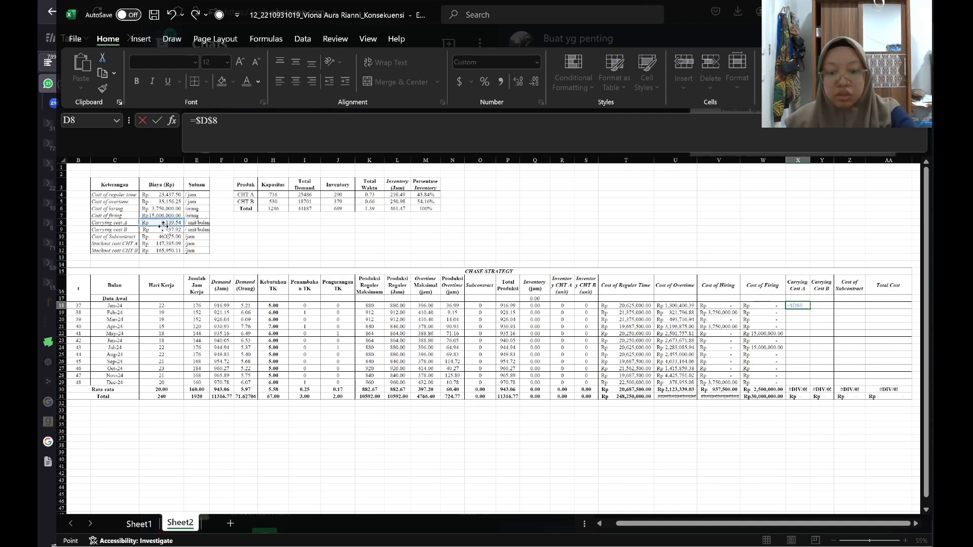
{"action": "type", "text": "*"}
{"action": "left_click", "coordinate": [562, 305]}
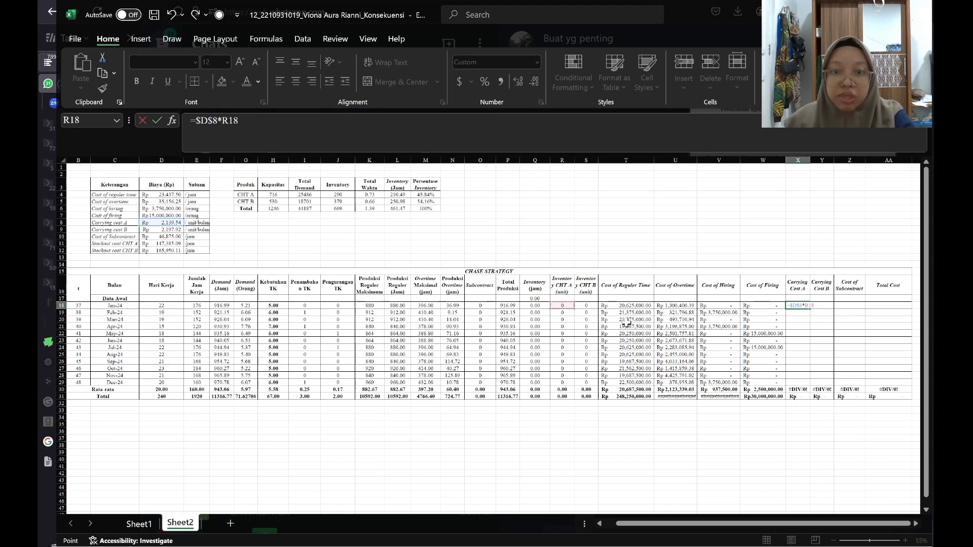
{"action": "key", "text": "Return"}
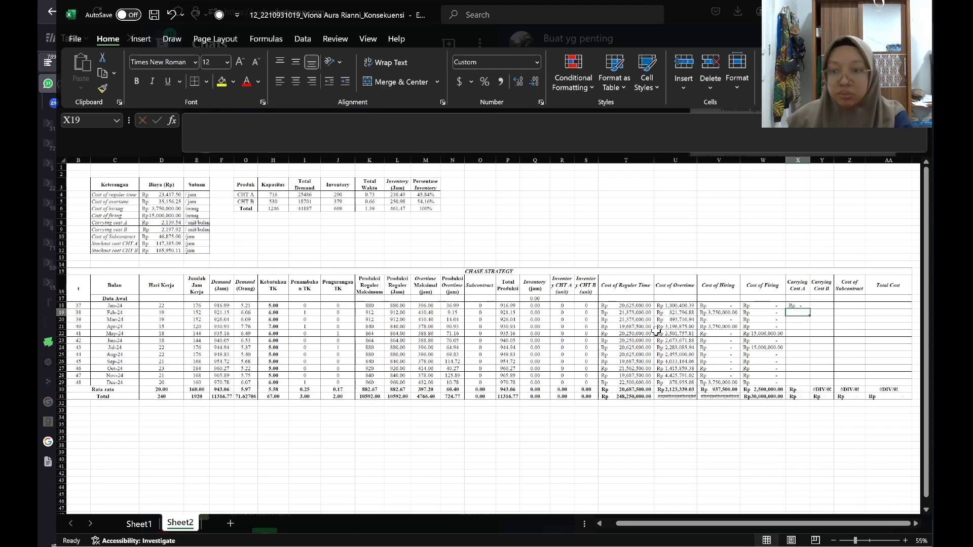
- Fill the Carrying Cost A formula from X18 down through December in X29
{"action": "key", "text": "Up"}
{"action": "key", "text": "shift+Down"}
{"action": "key", "text": "shift+Down"}
{"action": "key", "text": "shift+Down"}
{"action": "key", "text": "shift+Down"}
{"action": "key", "text": "shift+Down"}
{"action": "key", "text": "shift+Down"}
{"action": "key", "text": "shift+Down"}
{"action": "key", "text": "shift+Down"}
{"action": "key", "text": "shift+Down"}
{"action": "key", "text": "shift+Down"}
{"action": "key", "text": "shift+Down"}
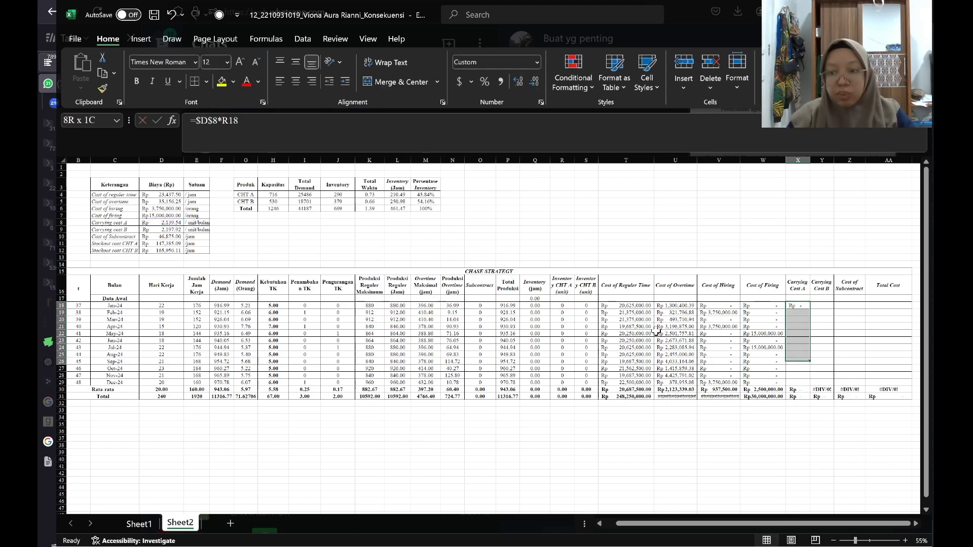
{"action": "key", "text": "ctrl+d"}
- Calculate January's Carrying Cost B in Y18 with =$D$9*S18
{"action": "key", "text": "Right"}
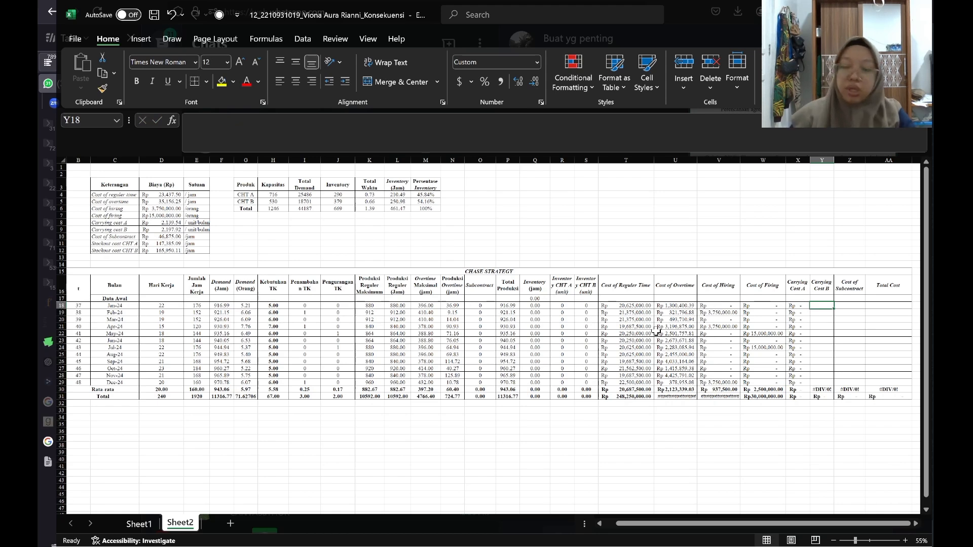
{"action": "type", "text": "="}
{"action": "left_click", "coordinate": [174, 230]}
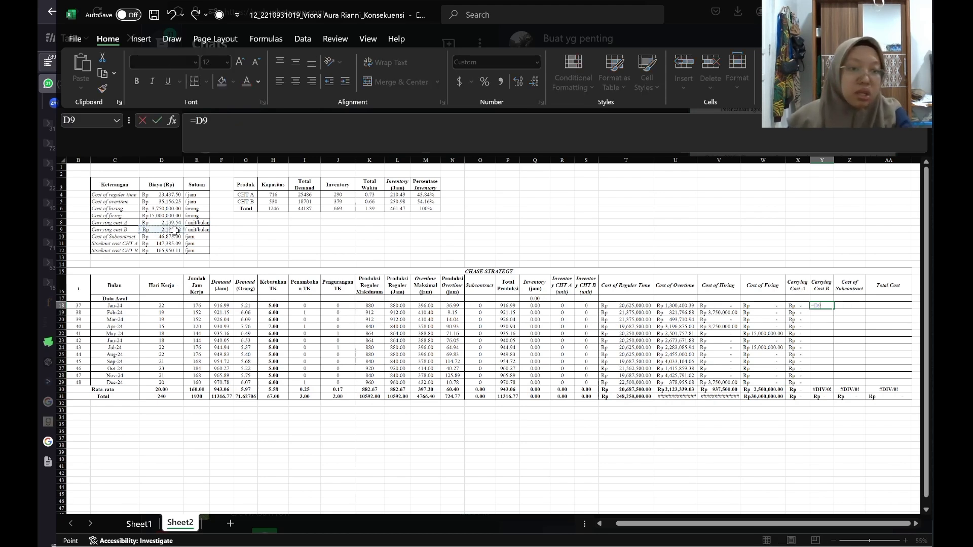
{"action": "key", "text": "F4"}
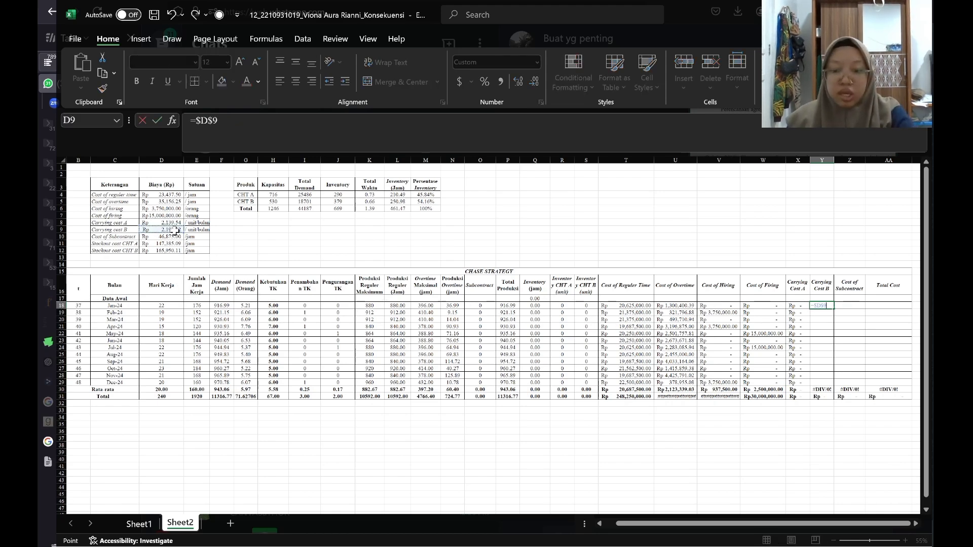
{"action": "type", "text": "*"}
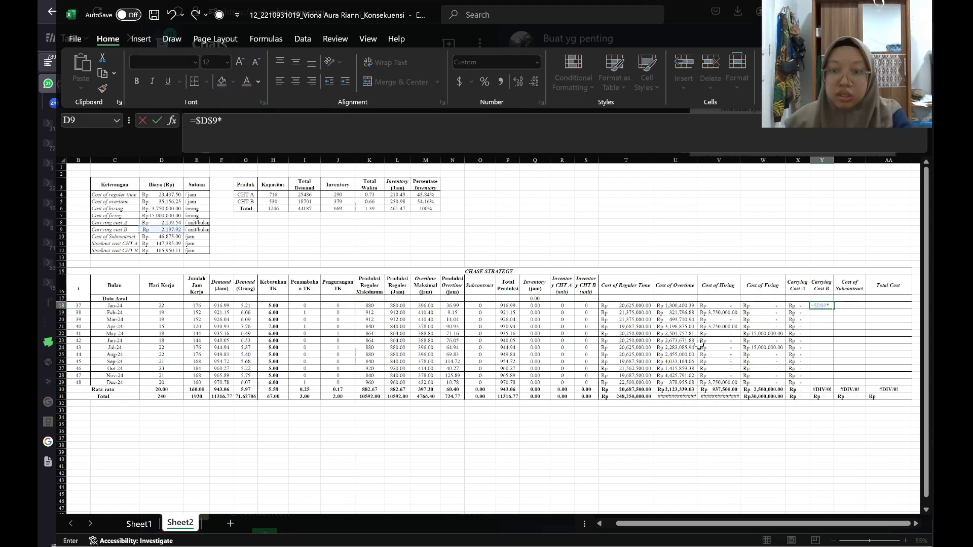
{"action": "left_click", "coordinate": [586, 306]}
{"action": "key", "text": "ctrl+Return"}
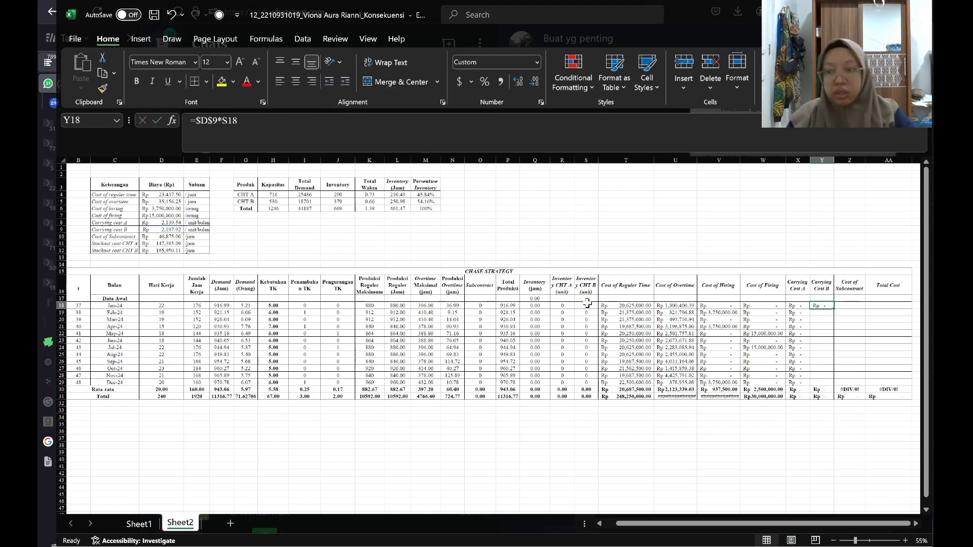
- Fill the Carrying Cost B formula from Y18 down through December in Y29
{"action": "key", "text": "shift+Down"}
{"action": "key", "text": "shift+Down"}
{"action": "key", "text": "shift+Down"}
{"action": "key", "text": "shift+Down"}
{"action": "key", "text": "shift+Down"}
{"action": "key", "text": "shift+Down"}
{"action": "key", "text": "shift+Down"}
{"action": "key", "text": "shift+Down"}
{"action": "key", "text": "shift+Down"}
{"action": "key", "text": "shift+Down"}
{"action": "key", "text": "shift+Down"}
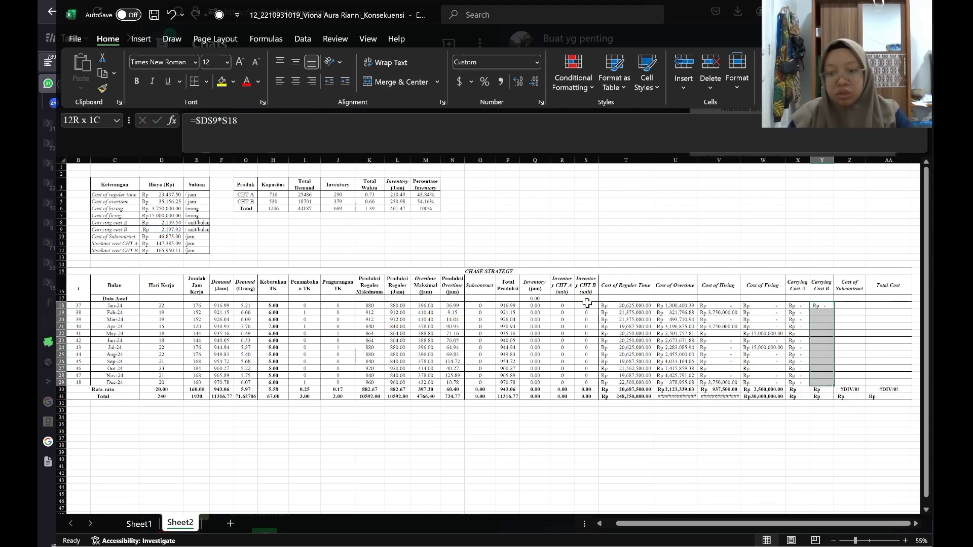
{"action": "type", "text": "="}
{"action": "key", "text": "Escape"}
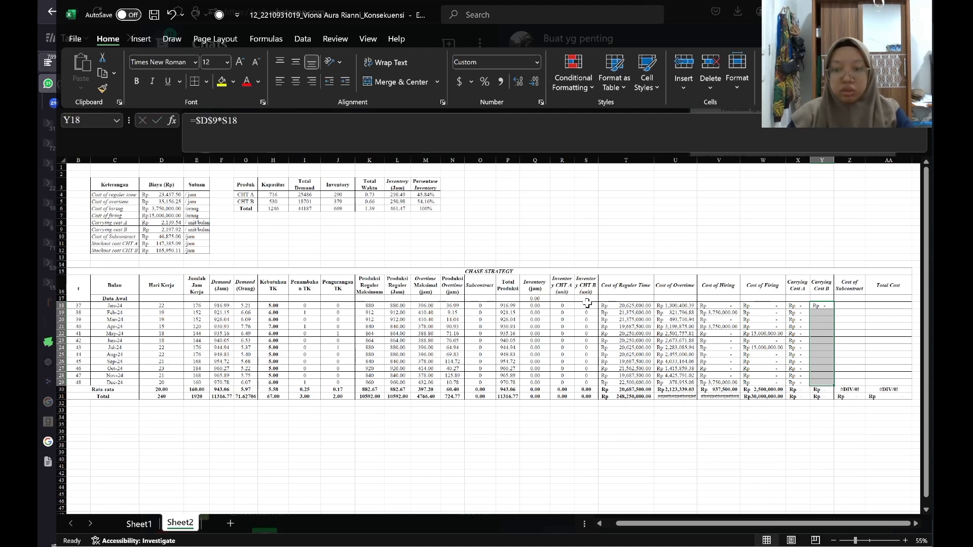
{"action": "key", "text": "ctrl+d"}
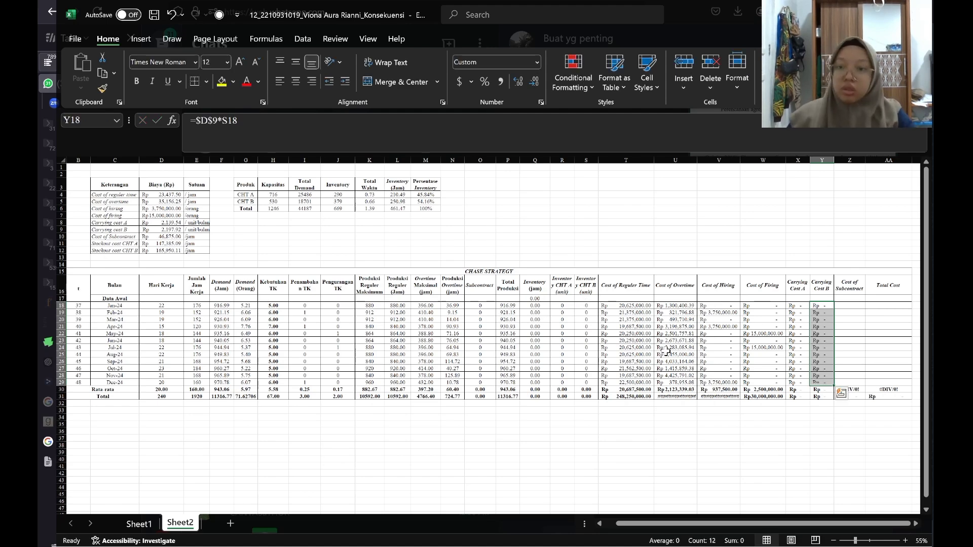
- Calculate January's Cost of Subcontract in Z18 with =$D$10*O18 and fill the formula down through December in Z29
{"action": "left_click", "coordinate": [856, 305]}
{"action": "type", "text": "="}
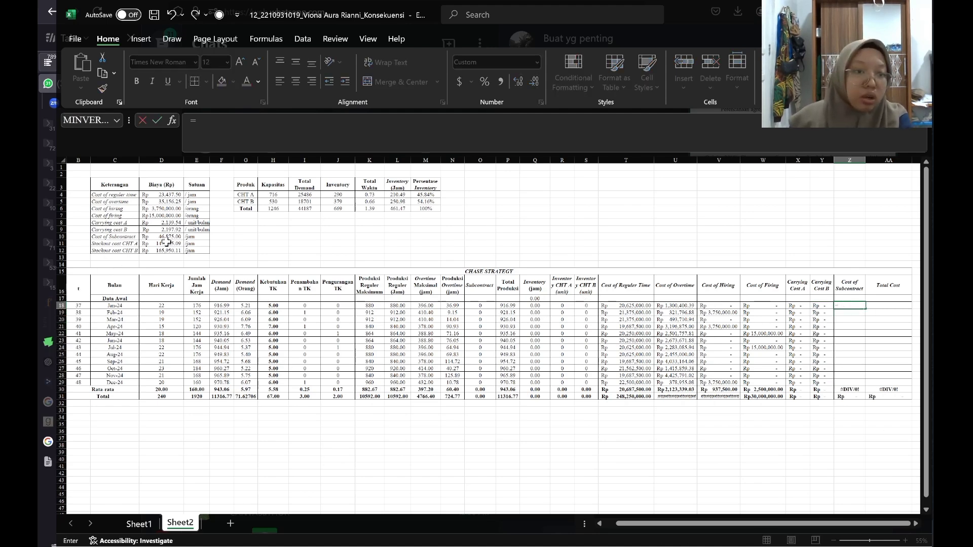
{"action": "left_click", "coordinate": [166, 236]}
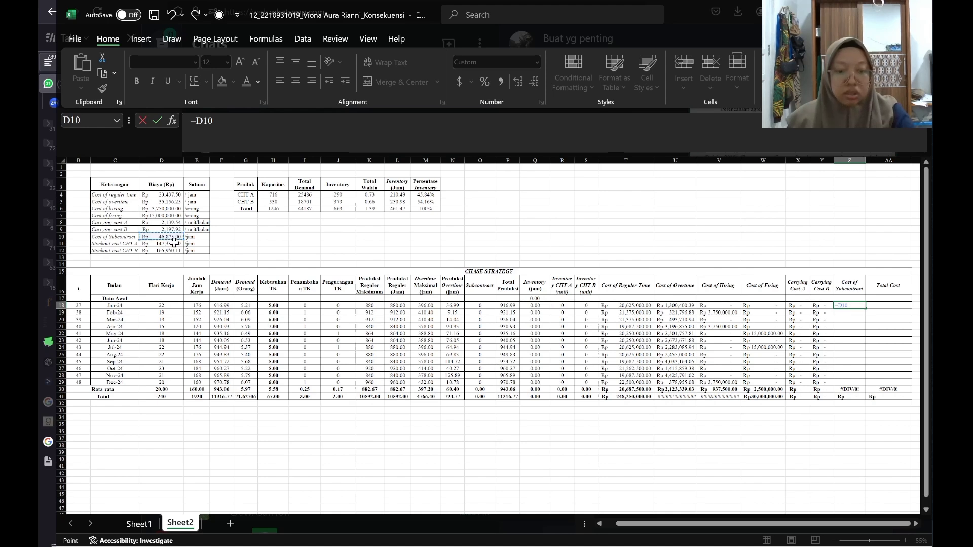
{"action": "key", "text": "F4"}
{"action": "type", "text": "*"}
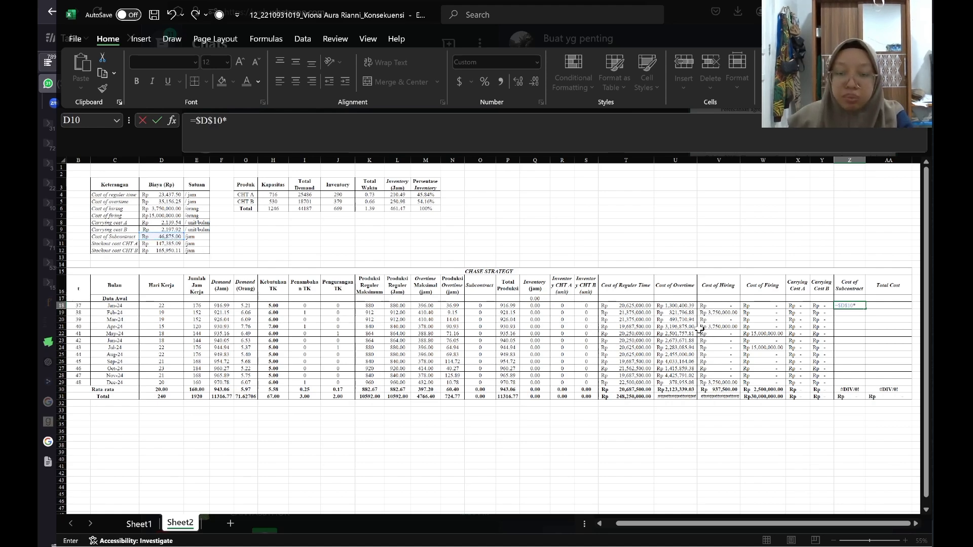
{"action": "left_click", "coordinate": [482, 307]}
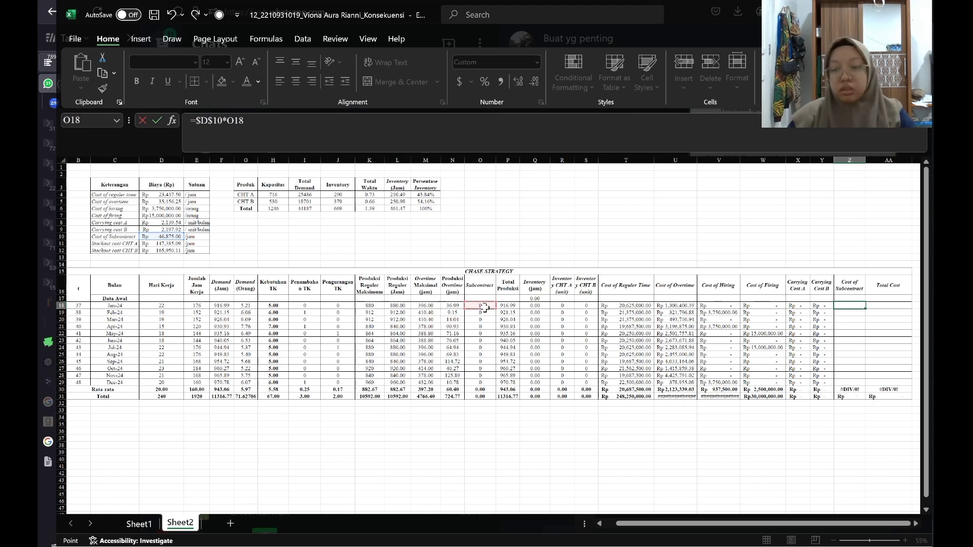
{"action": "key", "text": "Return"}
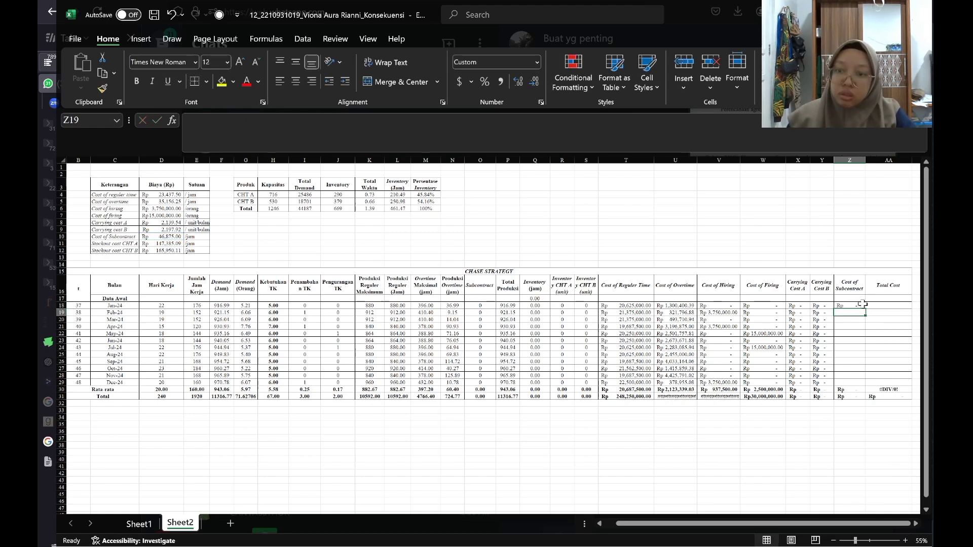
{"action": "left_click_drag", "start_coordinate": [850, 307], "coordinate": [858, 382]}
{"action": "key", "text": "ctrl+d"}
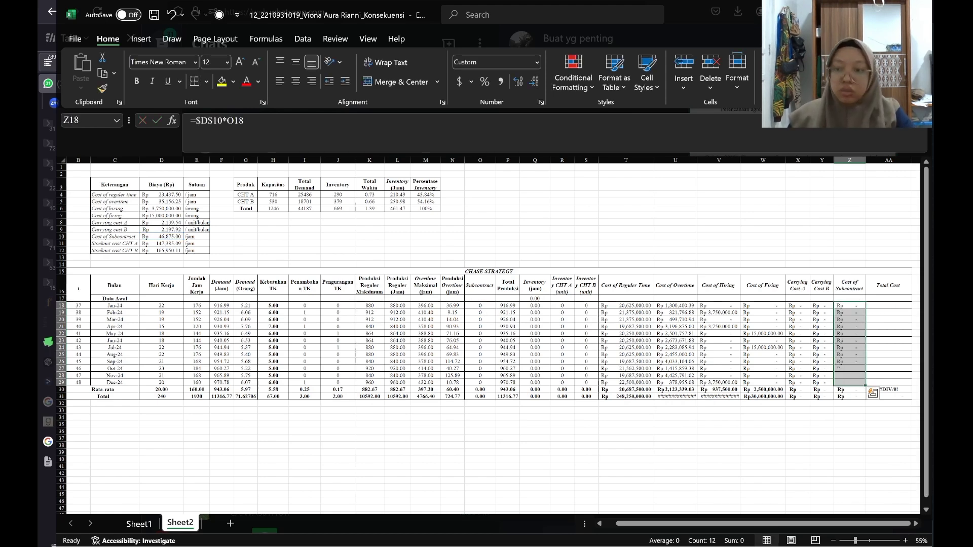
- Calculate January's Total Cost in AA18 with =SUM(T18:Z18)
{"action": "left_click", "coordinate": [893, 306]}
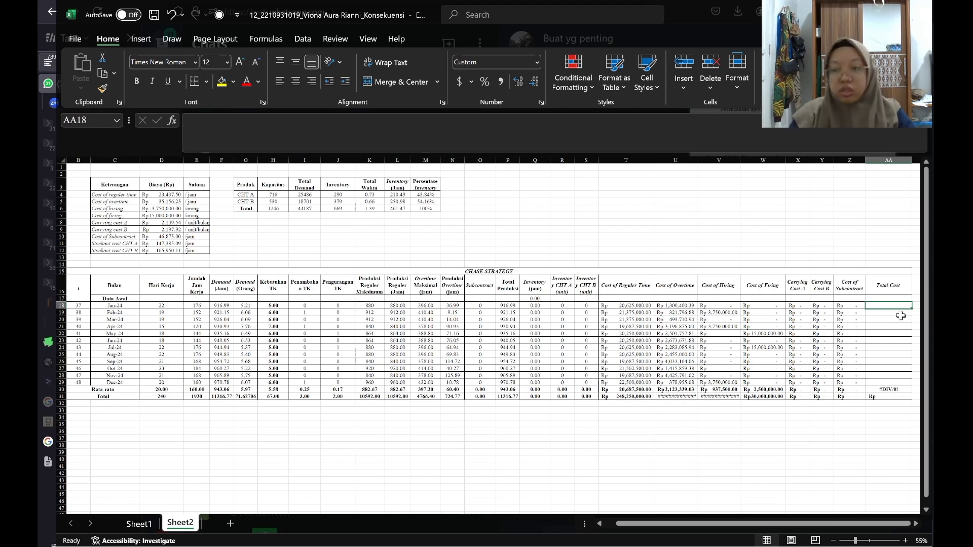
{"action": "type", "text": "="}
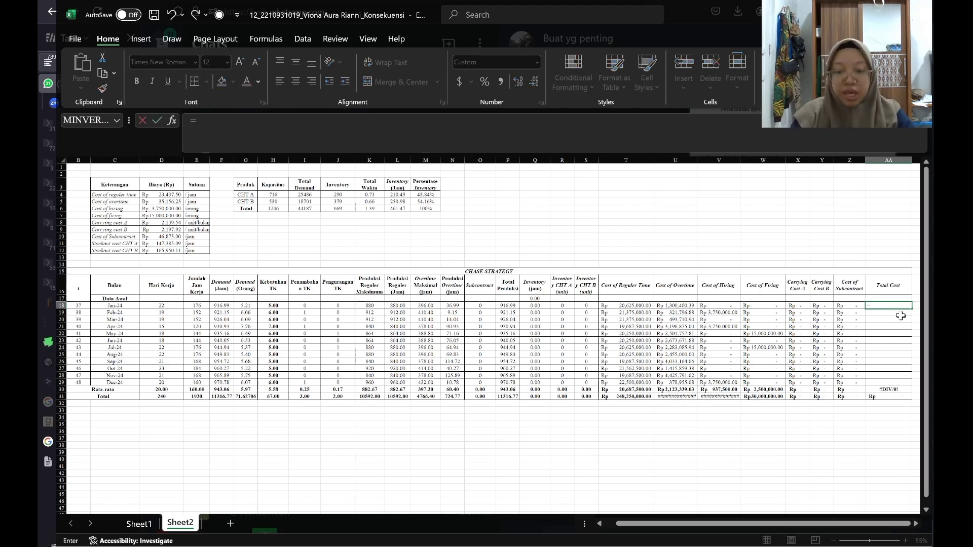
{"action": "type", "text": "sum("}
{"action": "key", "text": "Left"}
{"action": "key", "text": "Left"}
{"action": "key", "text": "Left"}
{"action": "key", "text": "Left"}
{"action": "key", "text": "Left"}
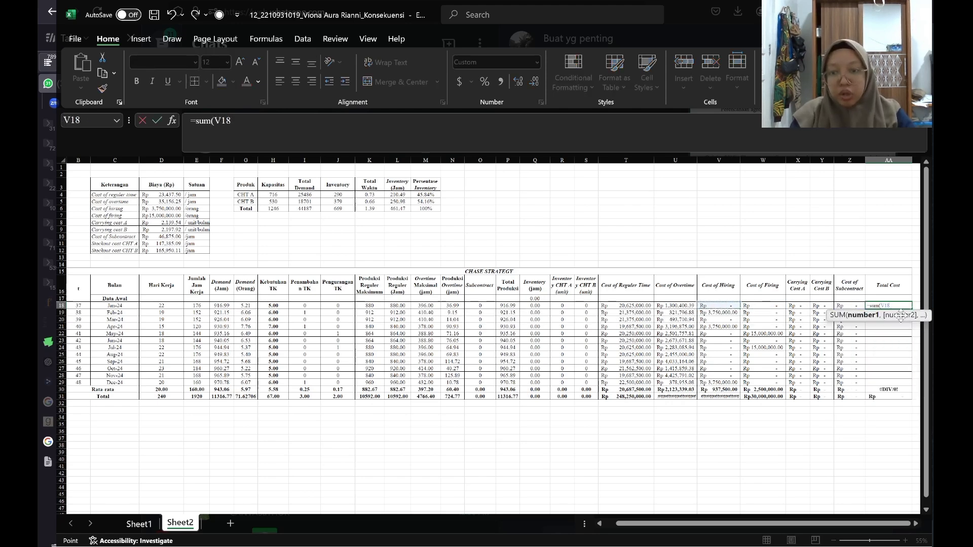
{"action": "key", "text": "Left"}
{"action": "key", "text": "Left"}
{"action": "key", "text": "shift+Right"}
{"action": "key", "text": "shift+Right"}
{"action": "key", "text": "shift+Right"}
{"action": "key", "text": "shift+Right"}
{"action": "key", "text": "shift+Right"}
{"action": "key", "text": "shift+Right"}
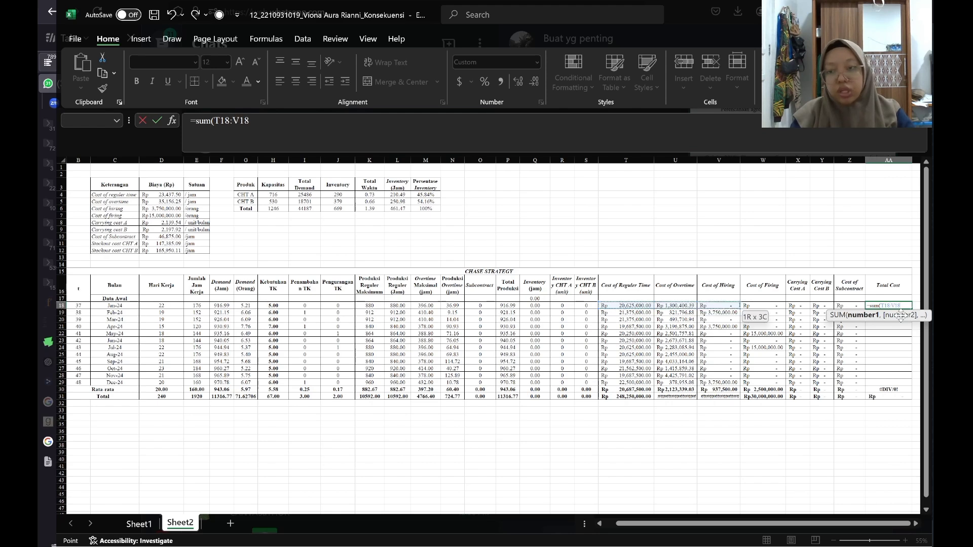
{"action": "key", "text": "ctrl+Return"}
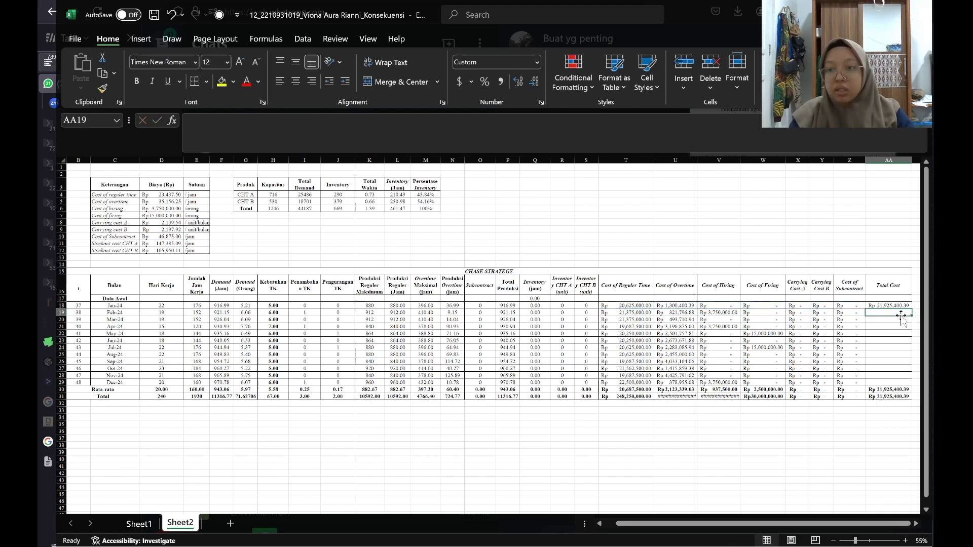
- Fill the Total Cost formula from AA18 down through December in AA29
{"action": "key", "text": "shift+Down"}
{"action": "key", "text": "shift+Down"}
{"action": "key", "text": "shift+Down"}
{"action": "key", "text": "shift+Down"}
{"action": "key", "text": "shift+Down"}
{"action": "key", "text": "shift+Down"}
{"action": "key", "text": "shift+Down"}
{"action": "key", "text": "shift+Down"}
{"action": "key", "text": "shift+Down"}
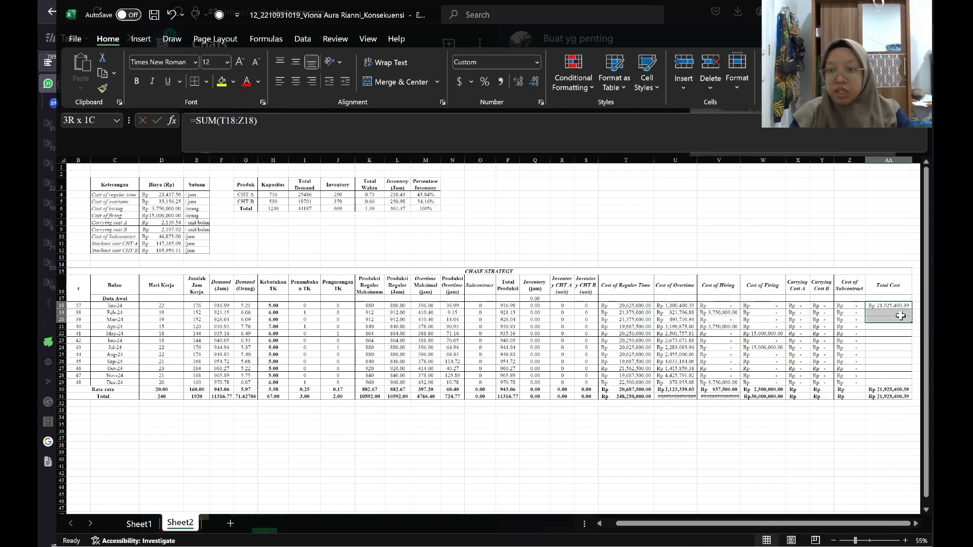
{"action": "key", "text": "shift+Down"}
{"action": "key", "text": "shift+Down"}
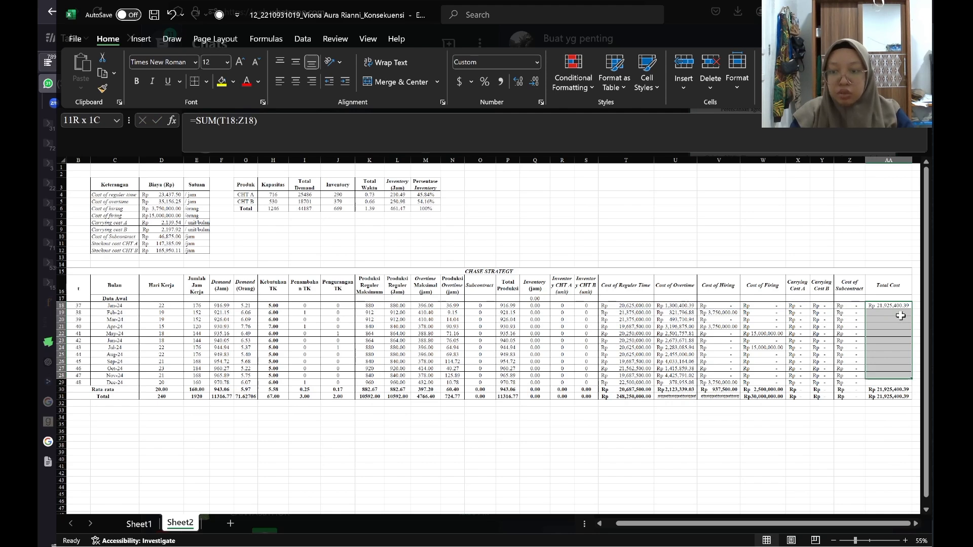
{"action": "key", "text": "ctrl+d"}
- Autofit column AA so the Total Cost figures fit the column width
{"action": "left_click", "coordinate": [889, 417]}
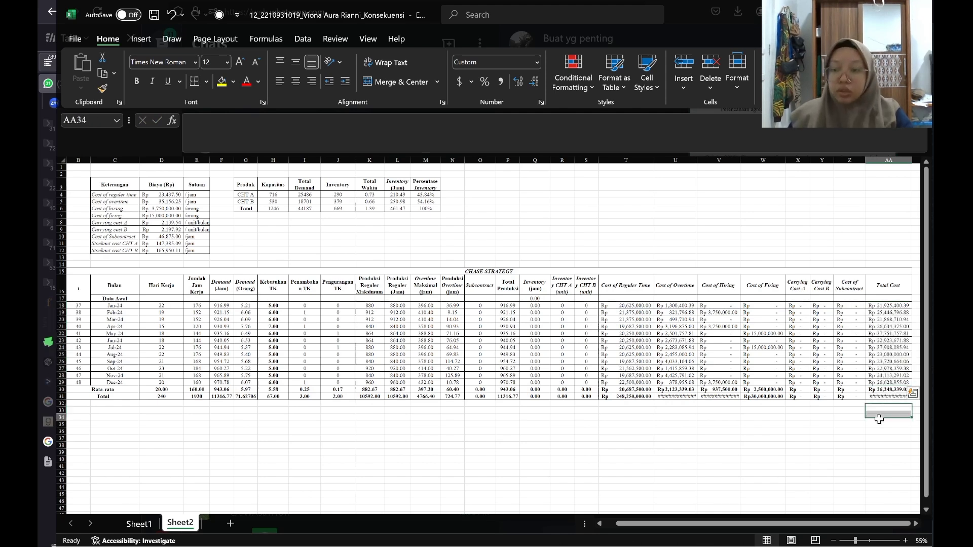
{"action": "left_click", "coordinate": [797, 382]}
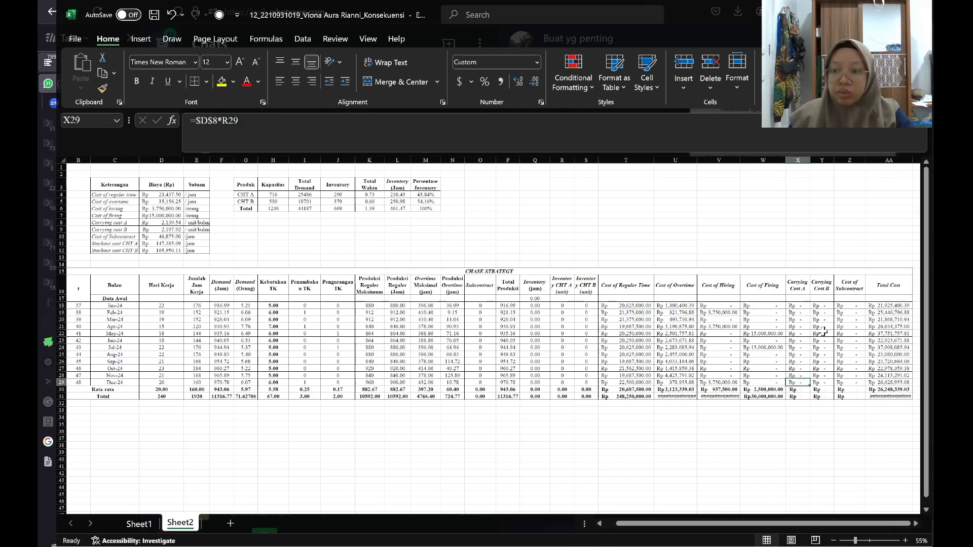
{"action": "double_click", "coordinate": [913, 159]}
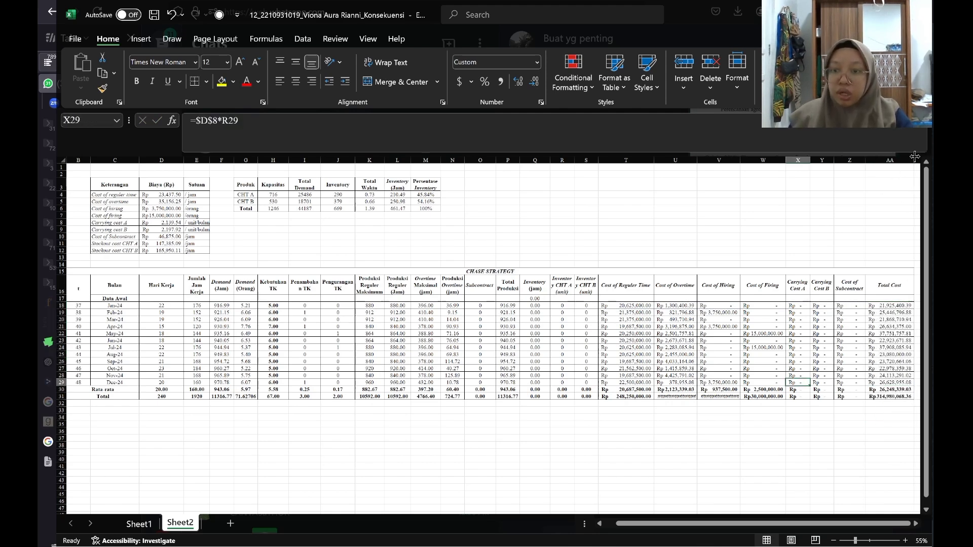
- Review the Total row of the Chase Strategy table, checking the sums in X31 for Carrying Cost A and AA31 for Total Cost
{"action": "left_click", "coordinate": [867, 368]}
{"action": "left_click", "coordinate": [798, 396]}
{"action": "scroll", "coordinate": [811, 413], "scroll_direction": "right", "scroll_amount": 3}
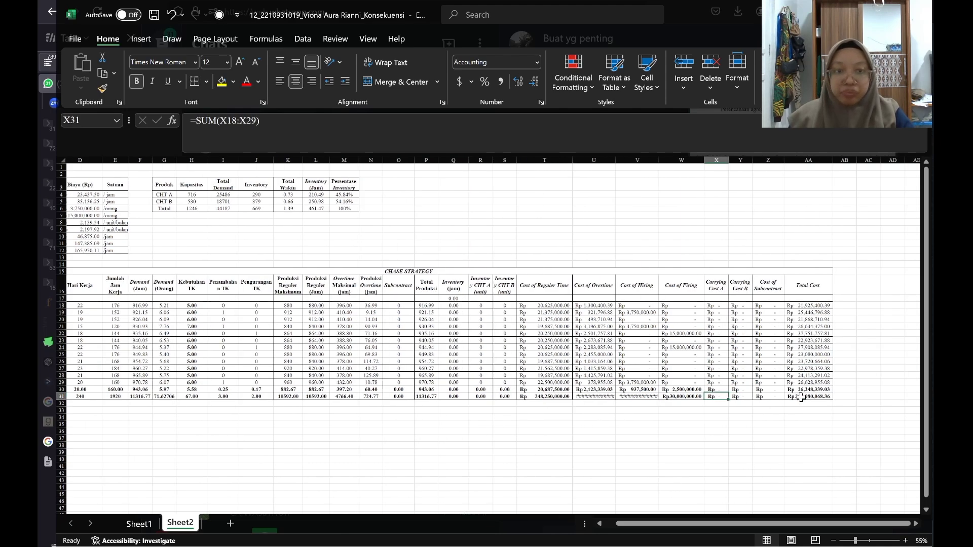
{"action": "left_click", "coordinate": [822, 397]}
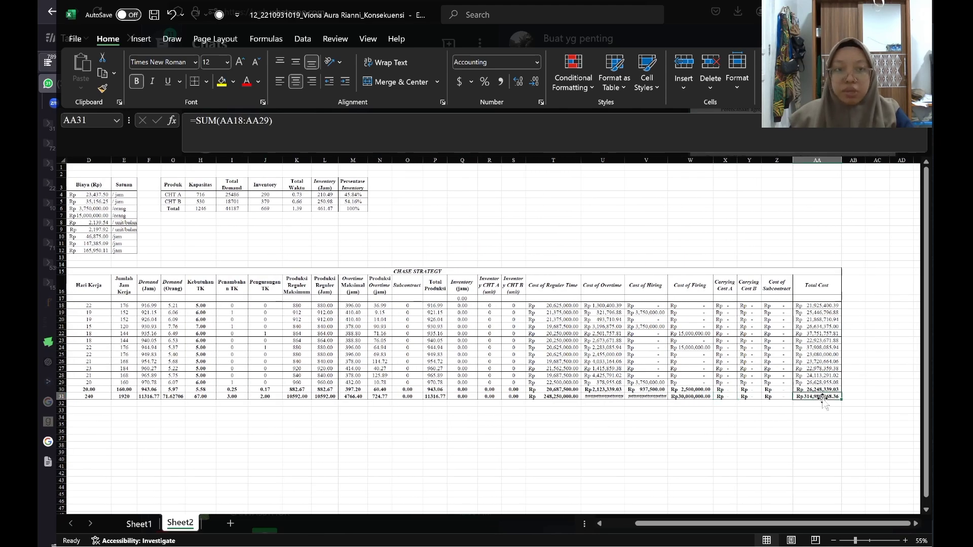
{"action": "scroll", "coordinate": [824, 403], "scroll_direction": "right", "scroll_amount": 1}
{"action": "scroll", "coordinate": [824, 404], "scroll_direction": "left", "scroll_amount": 1}
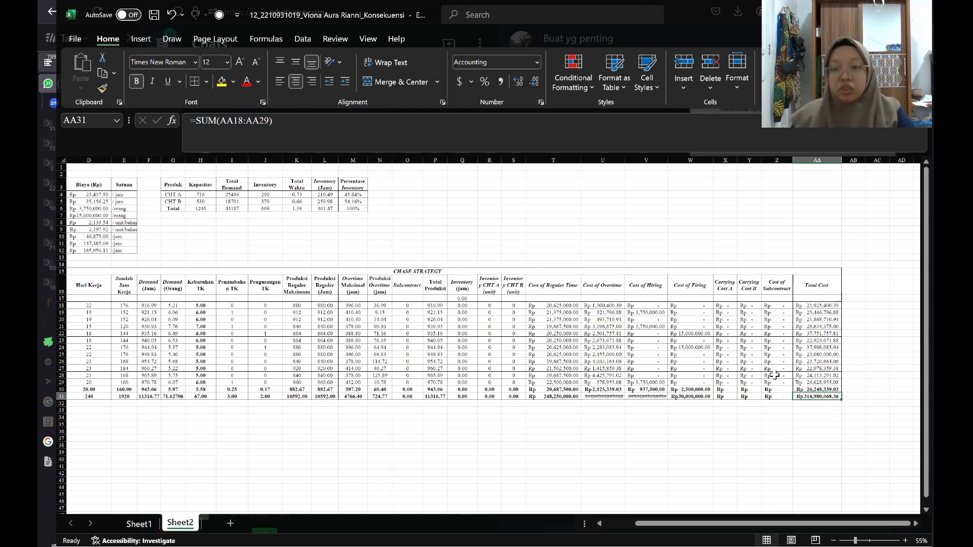
{"action": "scroll", "coordinate": [700, 329], "scroll_direction": "left", "scroll_amount": 3}
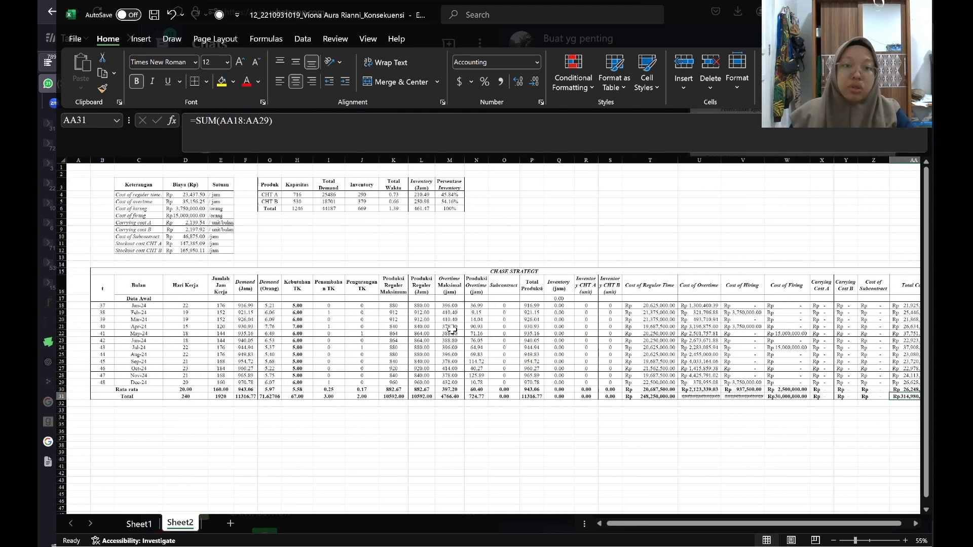